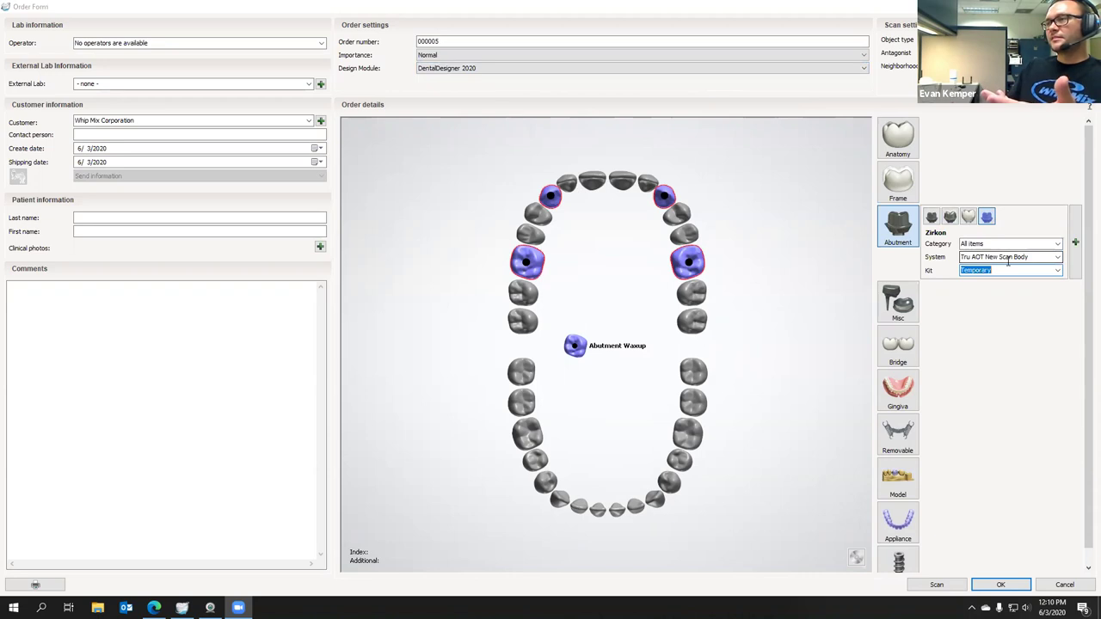
# Step: Set the abutment kit to TruBase Short 30Micron, add a waxup bridge between the upper abutments, and accept the order
pyautogui.click(1057, 272)
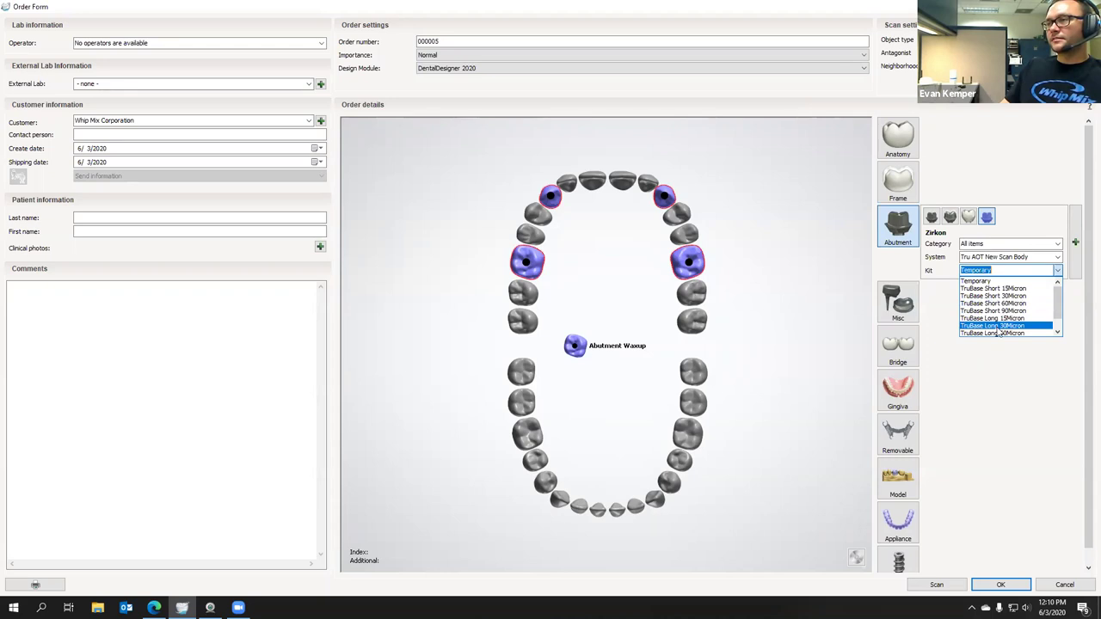
pyautogui.click(1026, 298)
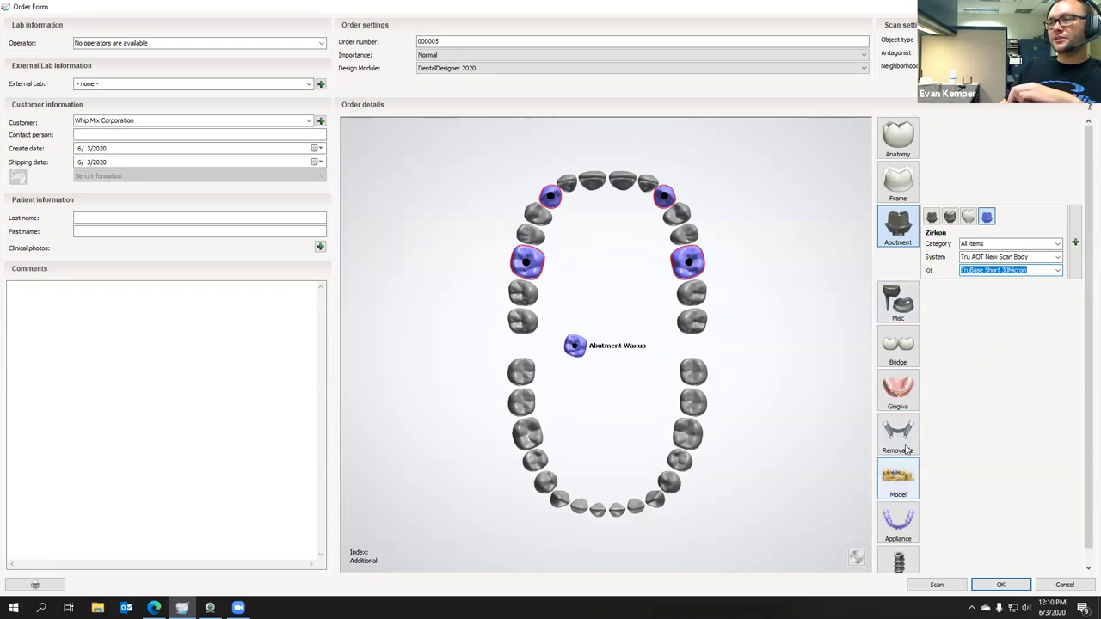
pyautogui.click(898, 348)
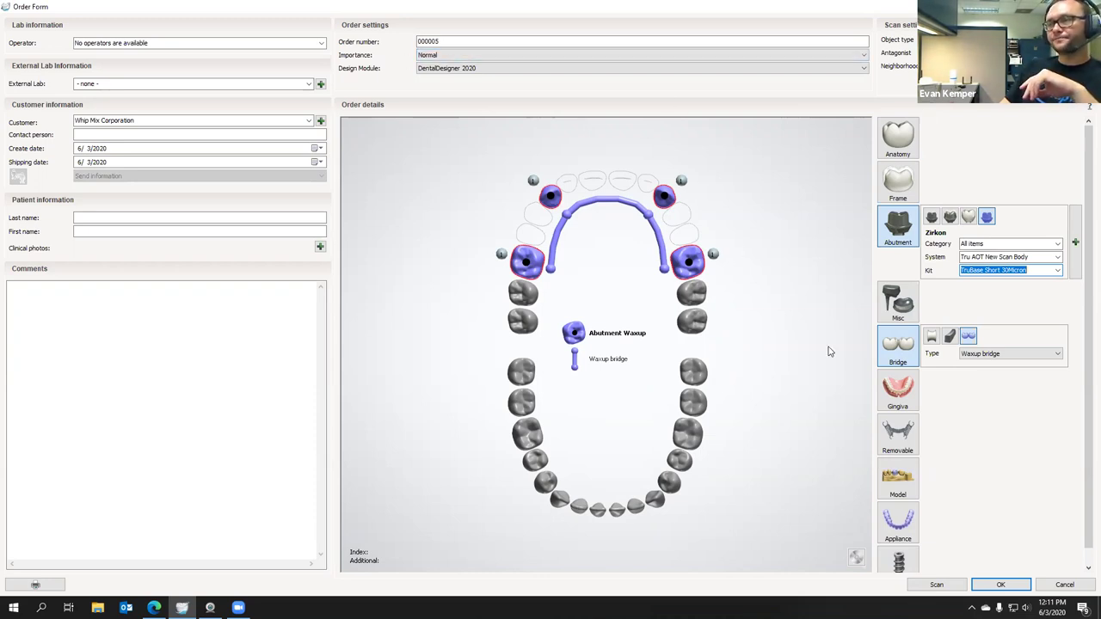
pyautogui.click(998, 585)
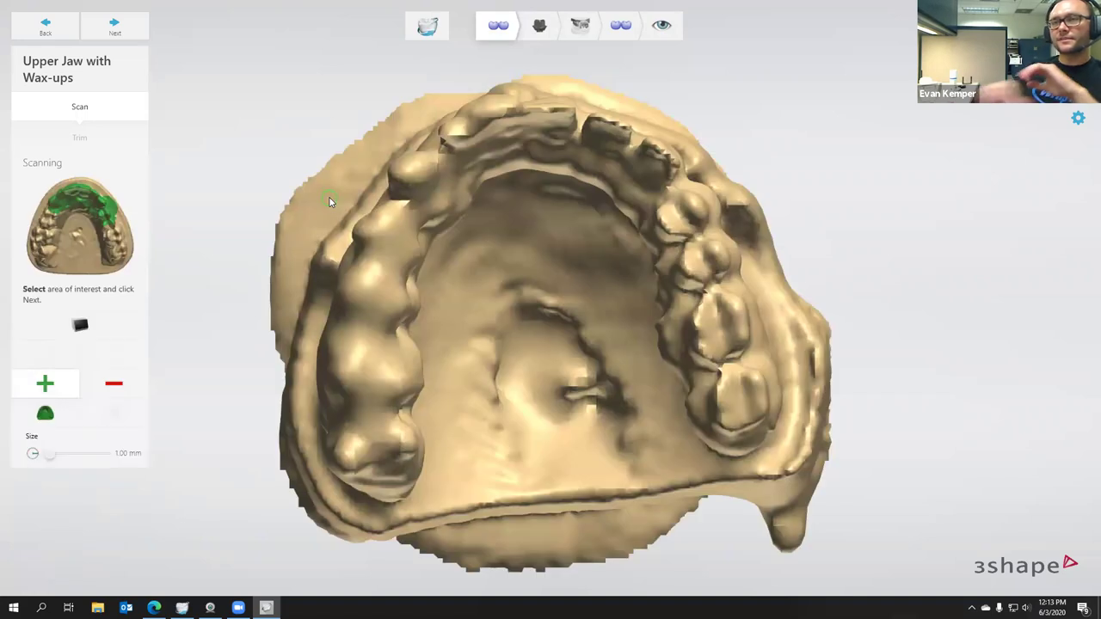
# Step: Select the whole upper jaw wax-up model as the area of interest and start the detailed scan
pyautogui.moveTo(392, 258); pyautogui.dragTo(534, 276, button='right')
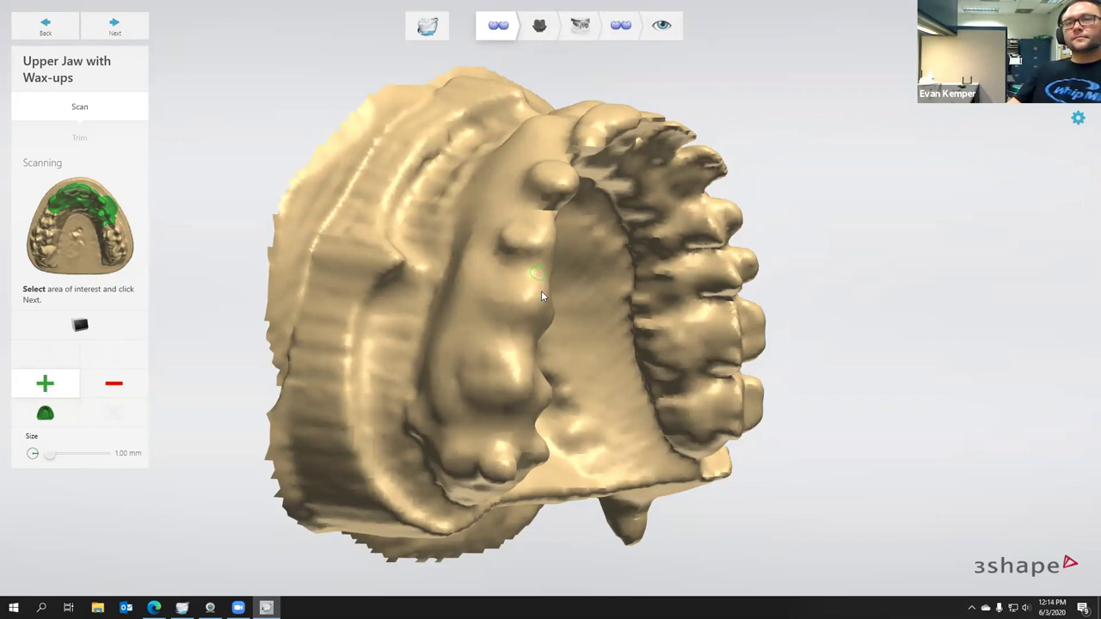
pyautogui.moveTo(545, 358); pyautogui.dragTo(437, 319, button='right')
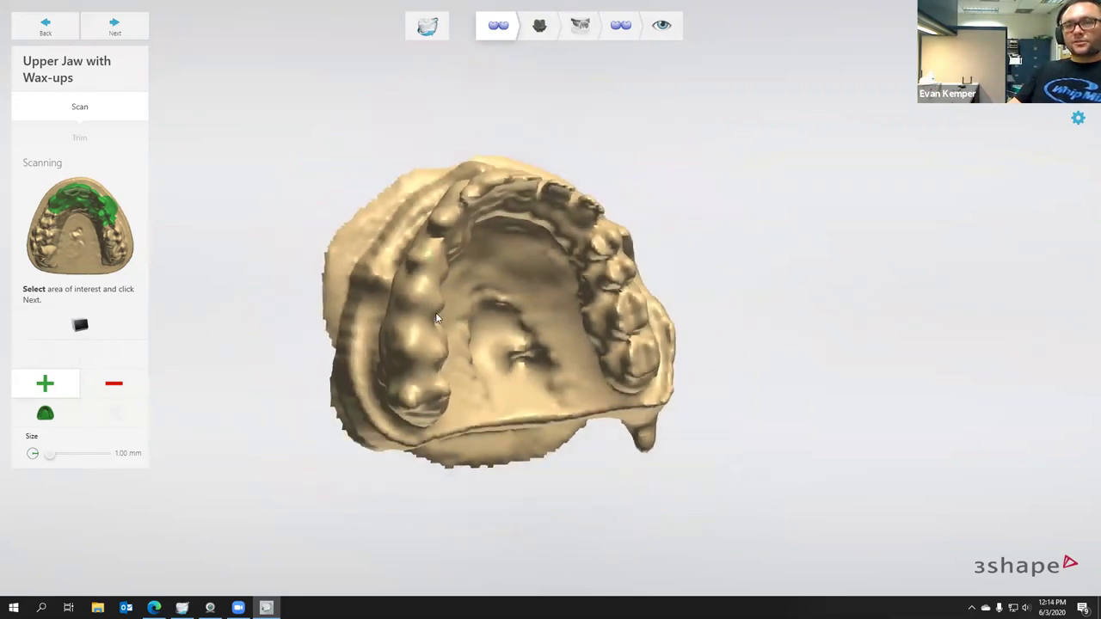
pyautogui.click(46, 413)
pyautogui.click(115, 26)
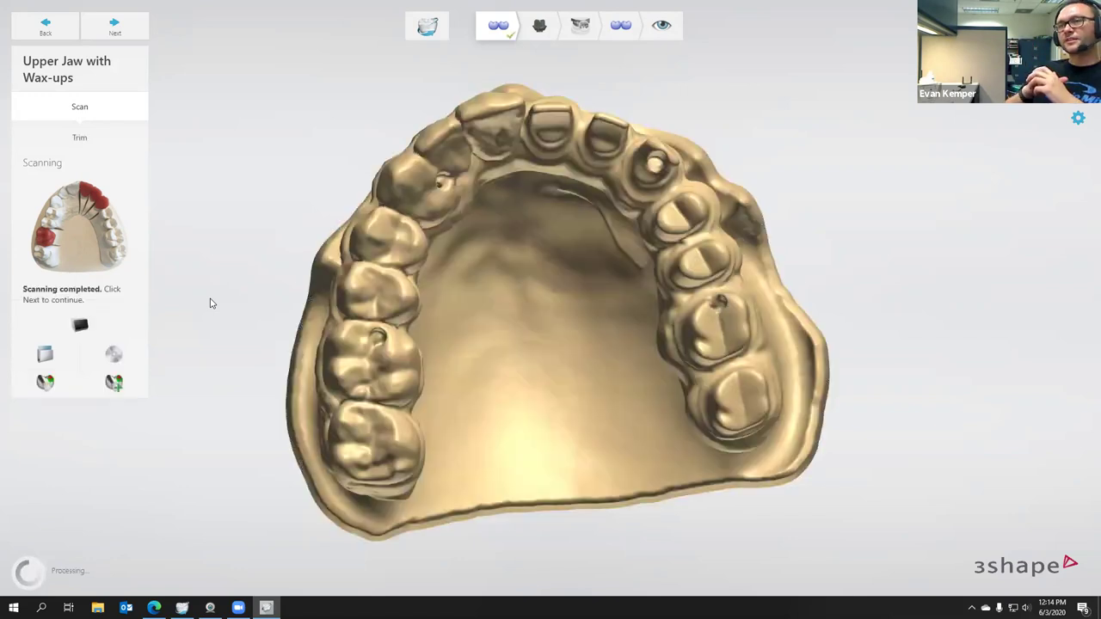
# Step: Trim away the base and excess surface below the teeth of the upper jaw wax-up scan, and proceed to the scan-flag stage
pyautogui.moveTo(511, 229); pyautogui.dragTo(448, 161, button='right')
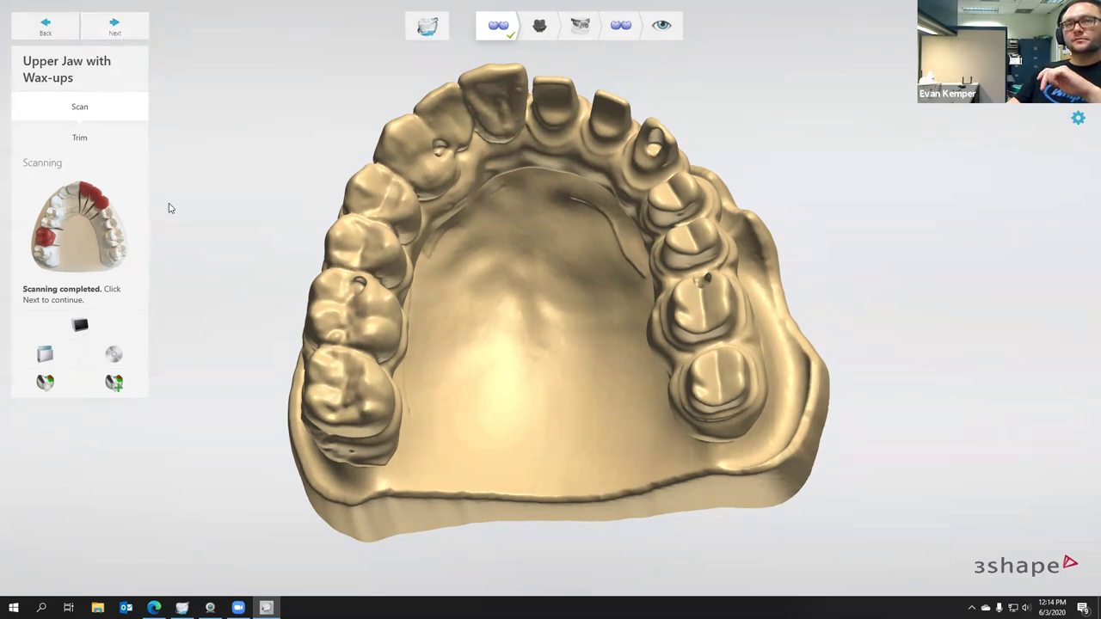
pyautogui.click(91, 135)
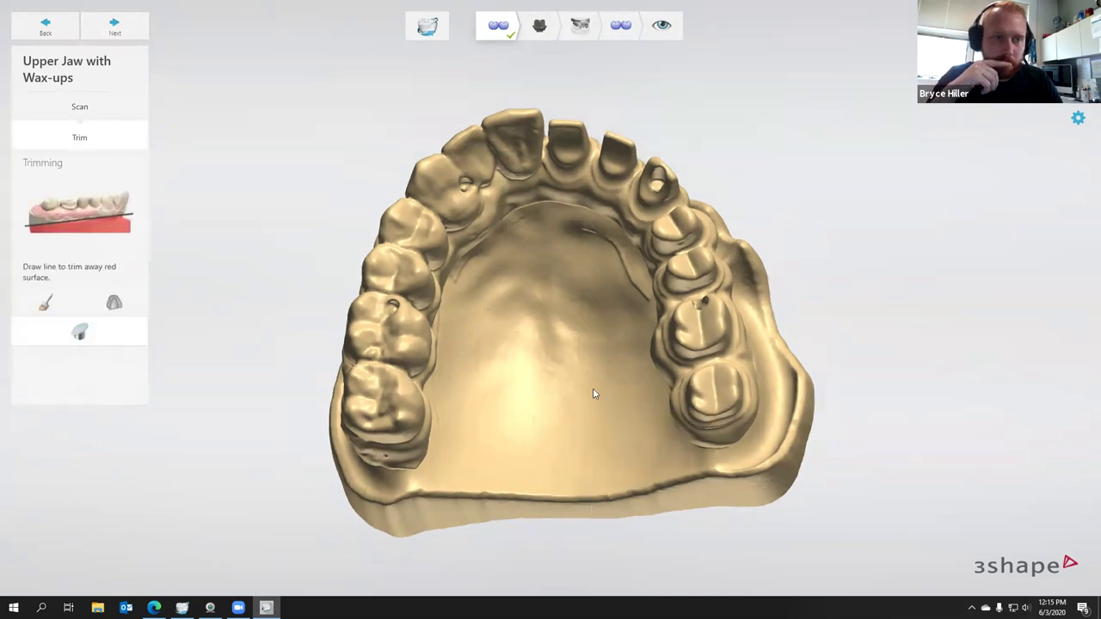
pyautogui.moveTo(342, 349); pyautogui.dragTo(792, 339)
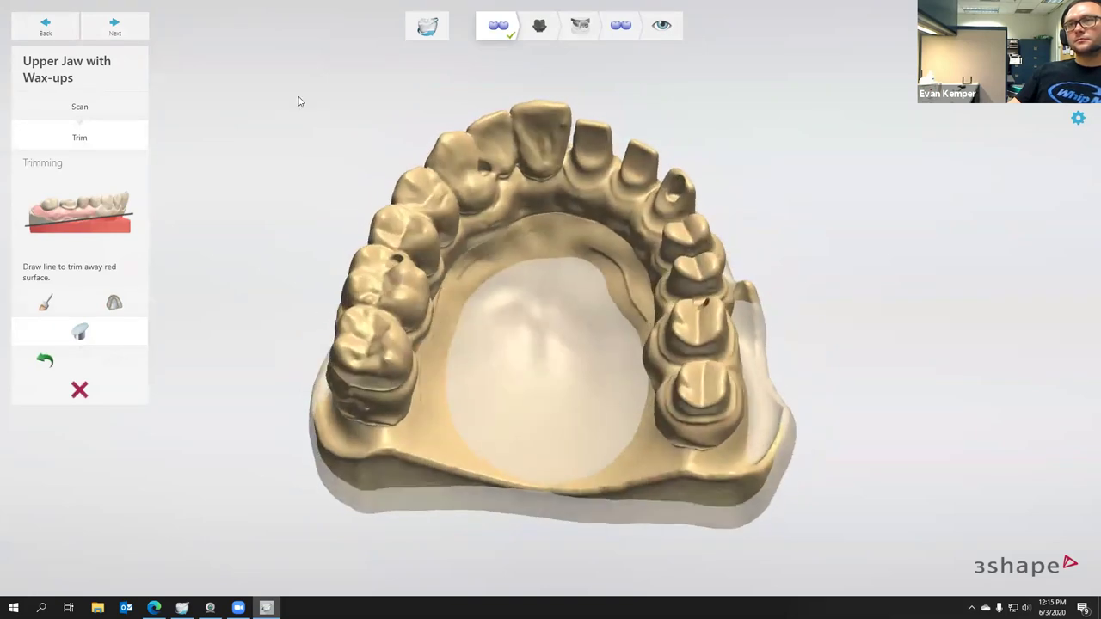
pyautogui.click(125, 34)
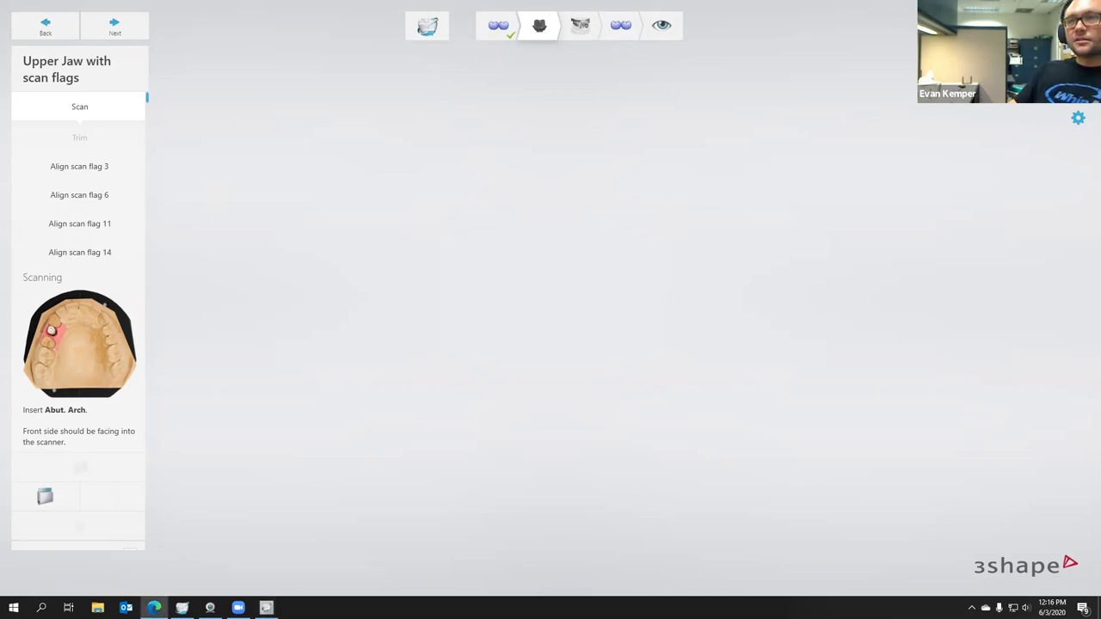
# Step: Switch to the browser to view TruAbutment's All-on-T Custom page, and close it
pyautogui.hotkey('alt', 'Tab')
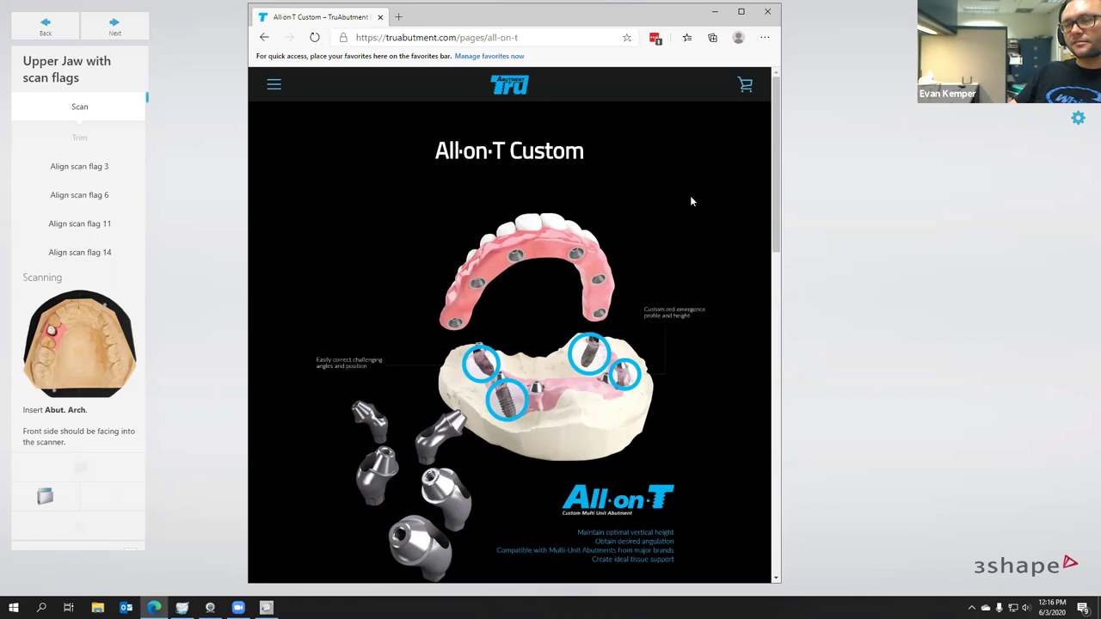
pyautogui.click(767, 11)
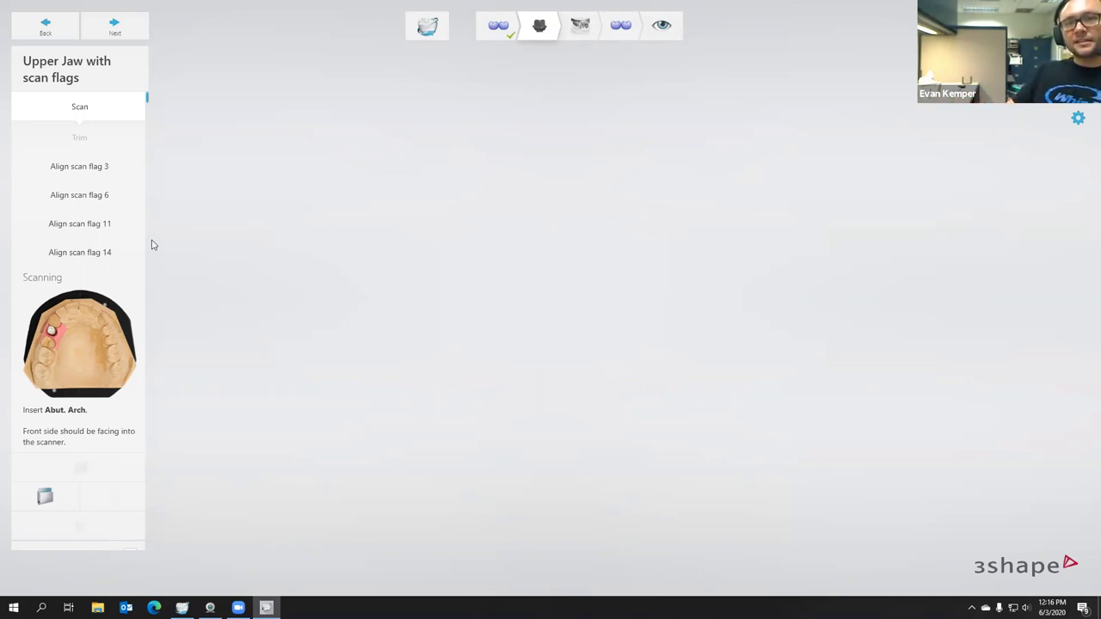
# Step: Enable the Use one abutment option for the upper jaw with scan flags and run the preliminary scan
pyautogui.scroll(-2, 129, 301)
pyautogui.click(131, 434)
pyautogui.scroll(3, 137, 482)
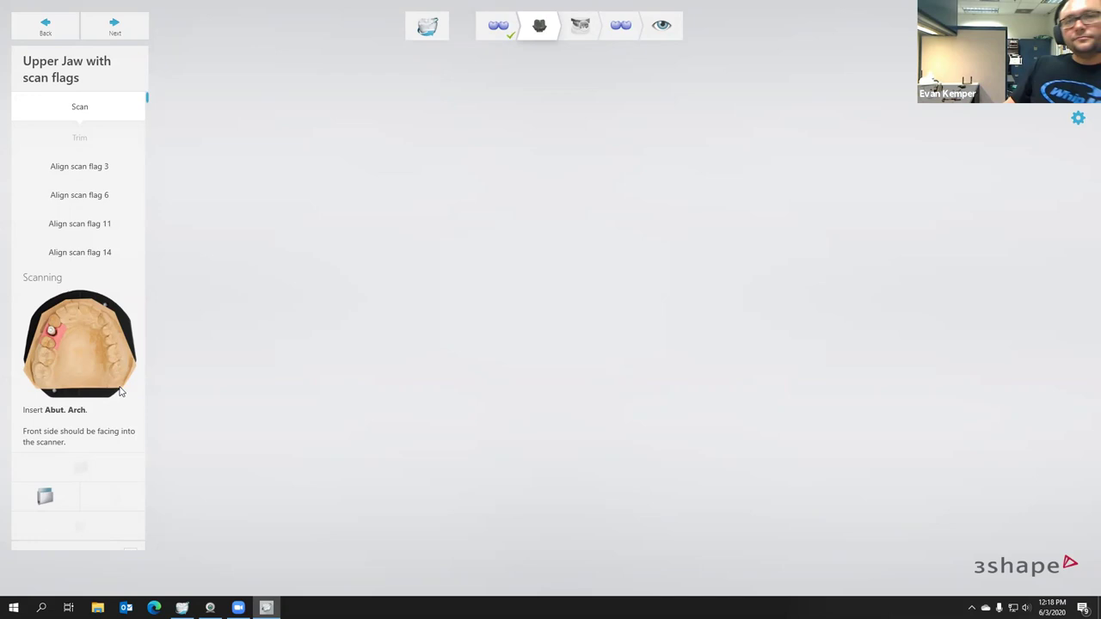
pyautogui.scroll(-4, 130, 448)
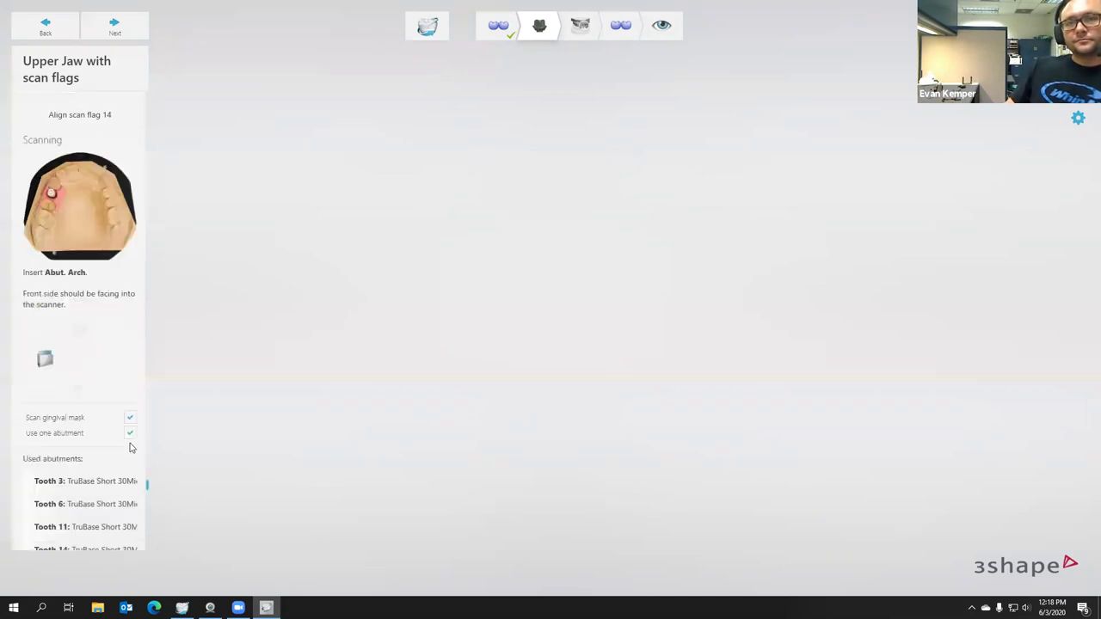
pyautogui.scroll(4, 129, 445)
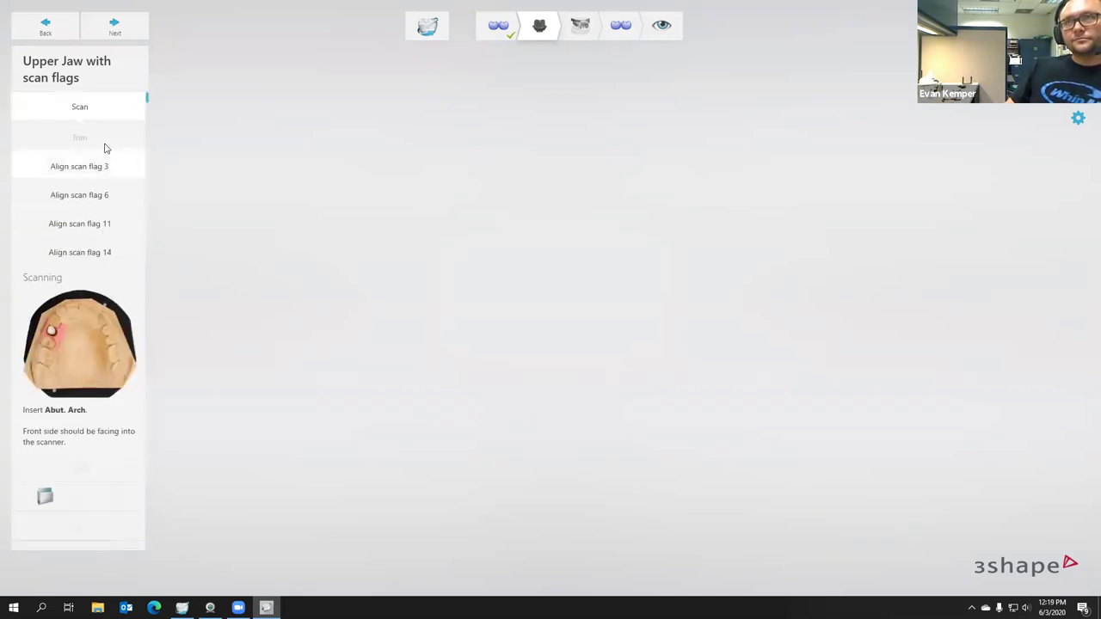
pyautogui.click(115, 34)
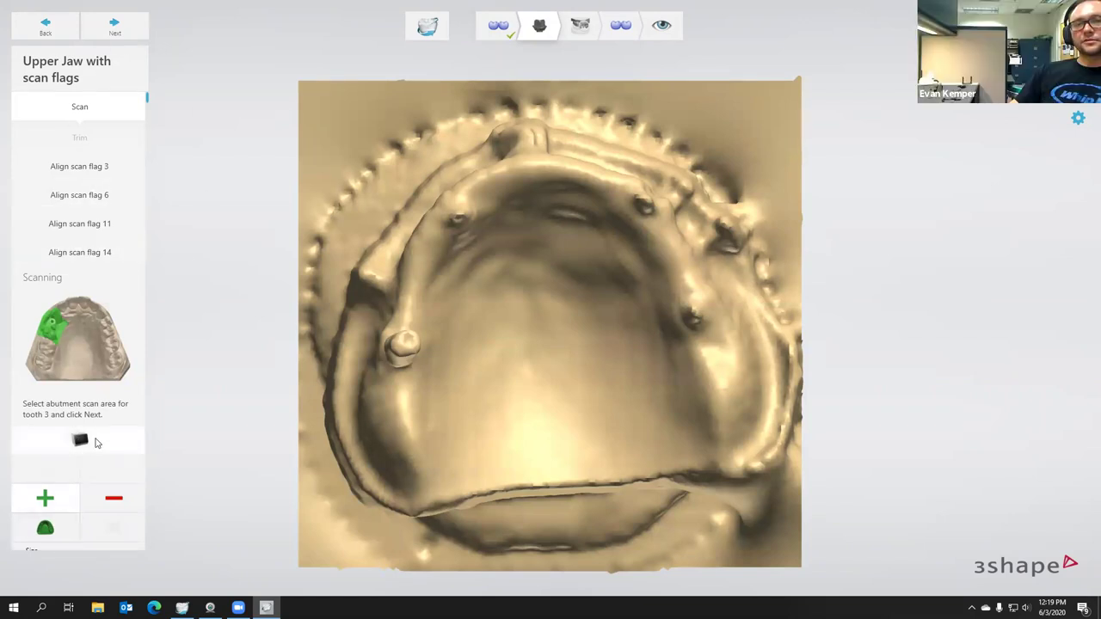
# Step: Discard the preliminary scan, turn off Scan gingival mask, and rescan the upper jaw with scan flags
pyautogui.scroll(-3, 81, 443)
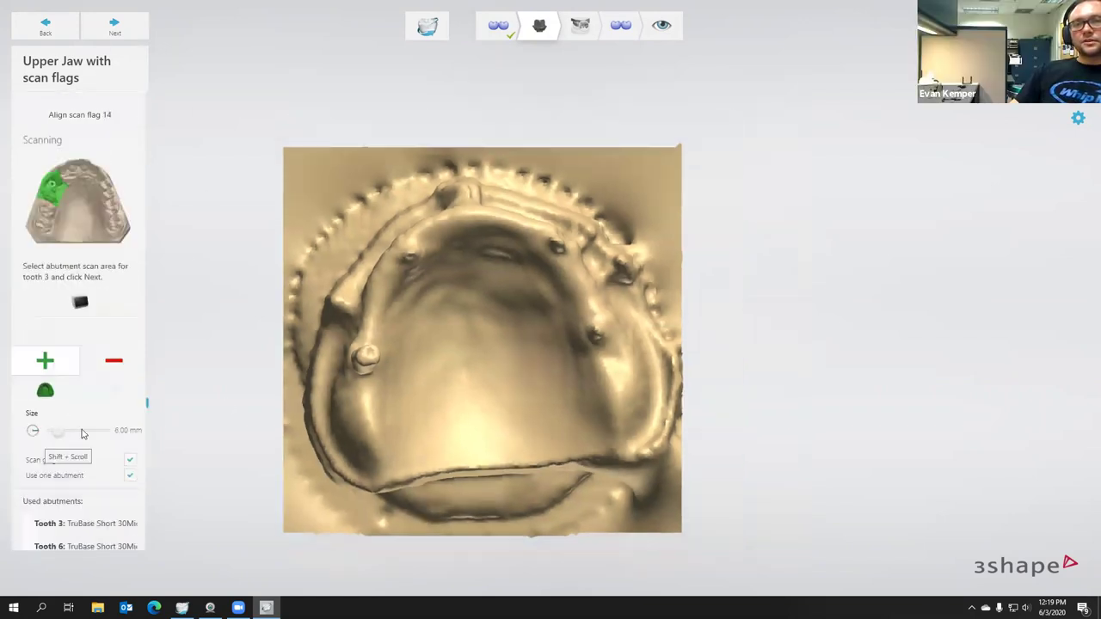
pyautogui.click(80, 303)
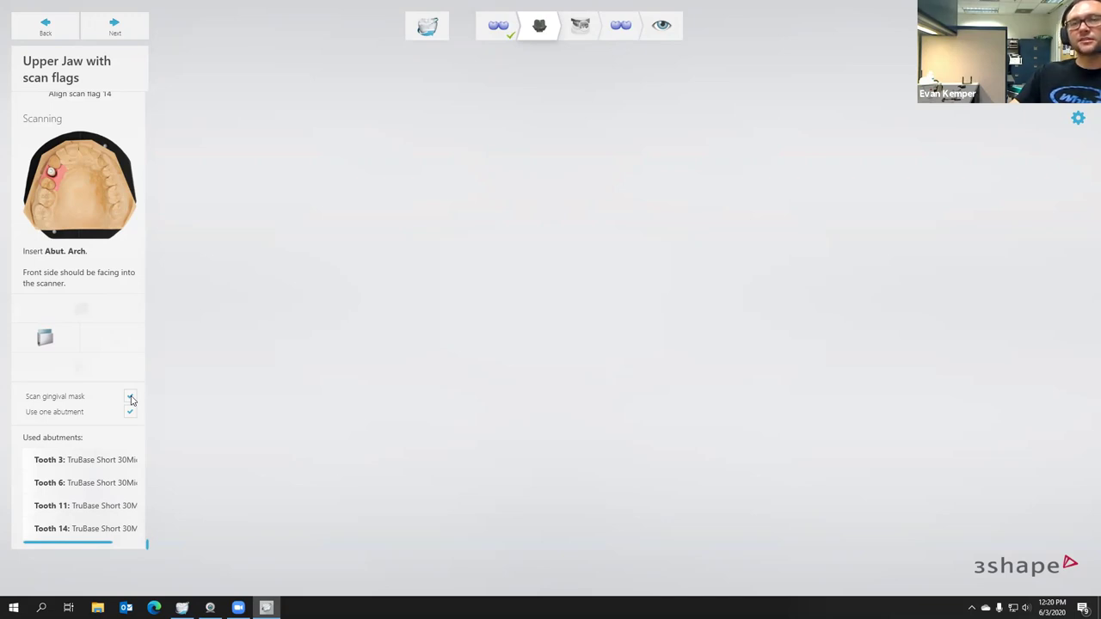
pyautogui.click(131, 399)
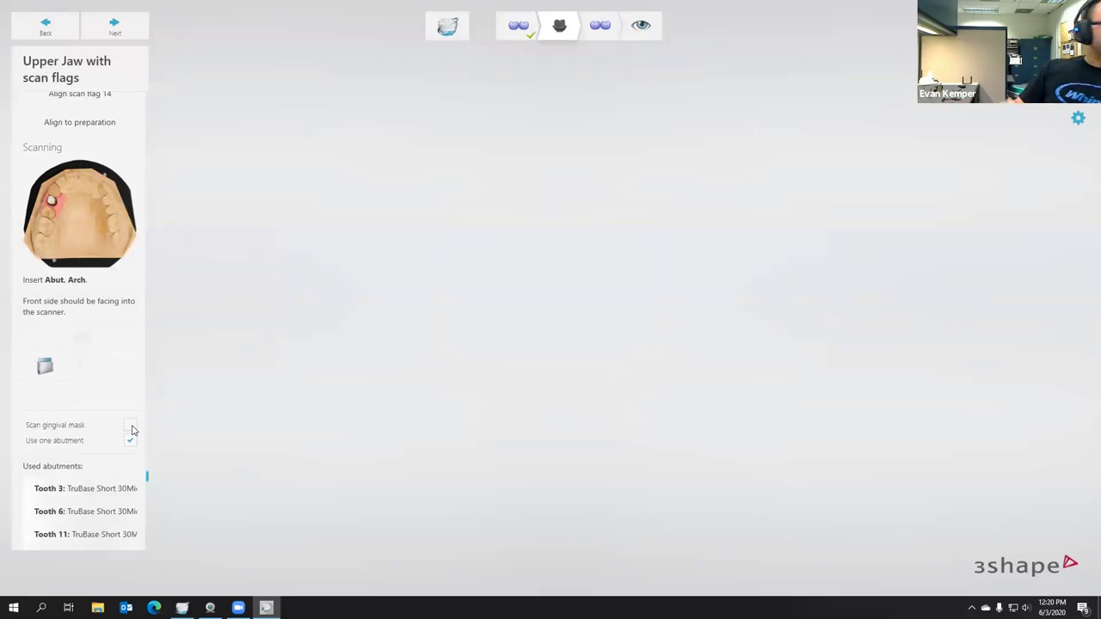
pyautogui.click(116, 34)
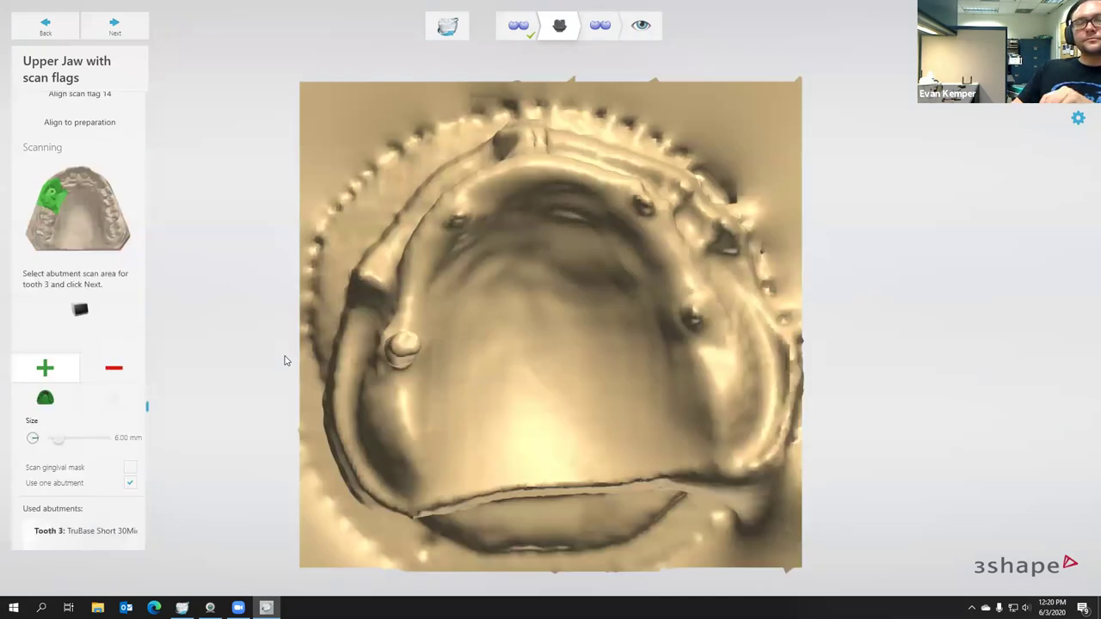
# Step: Mark the abutment scan areas for tooth 3 and tooth 6 along the ridge, confirming each area
pyautogui.scroll(3, 85, 320)
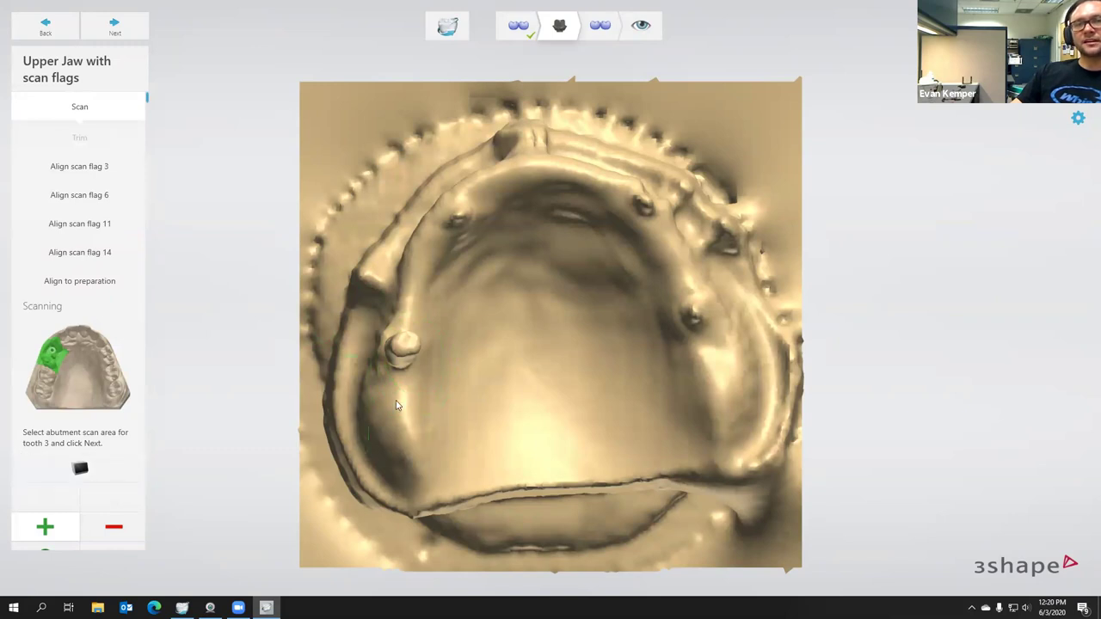
pyautogui.moveTo(403, 357)
pyautogui.mouseDown()
pyautogui.moveTo(417, 302)
pyautogui.moveTo(399, 391)
pyautogui.moveTo(407, 300)
pyautogui.moveTo(406, 318)
pyautogui.mouseUp()
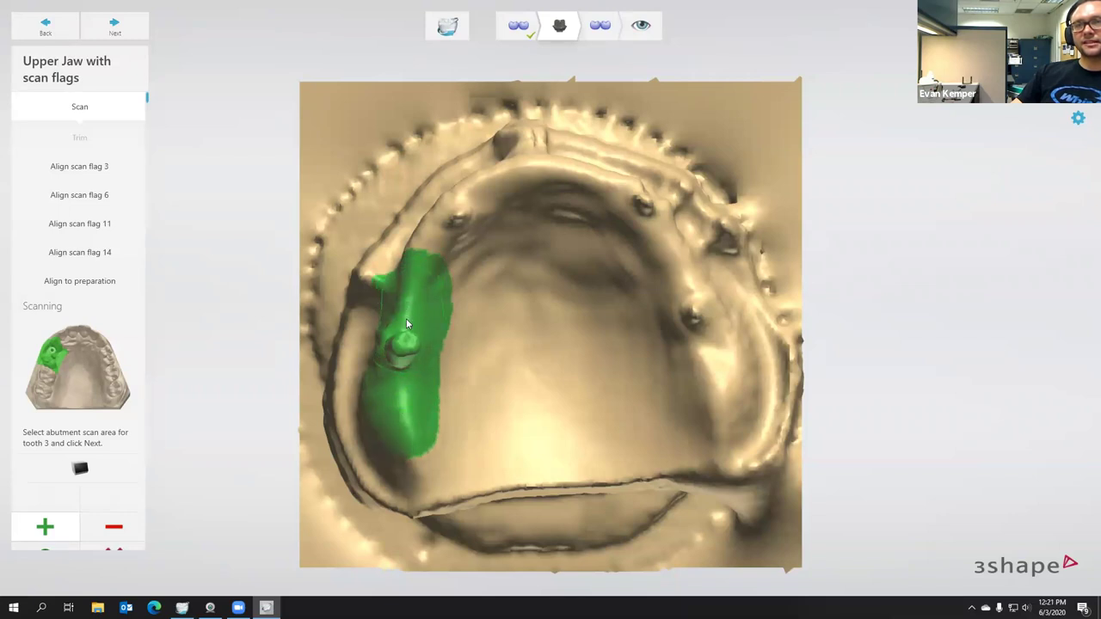
pyautogui.click(122, 31)
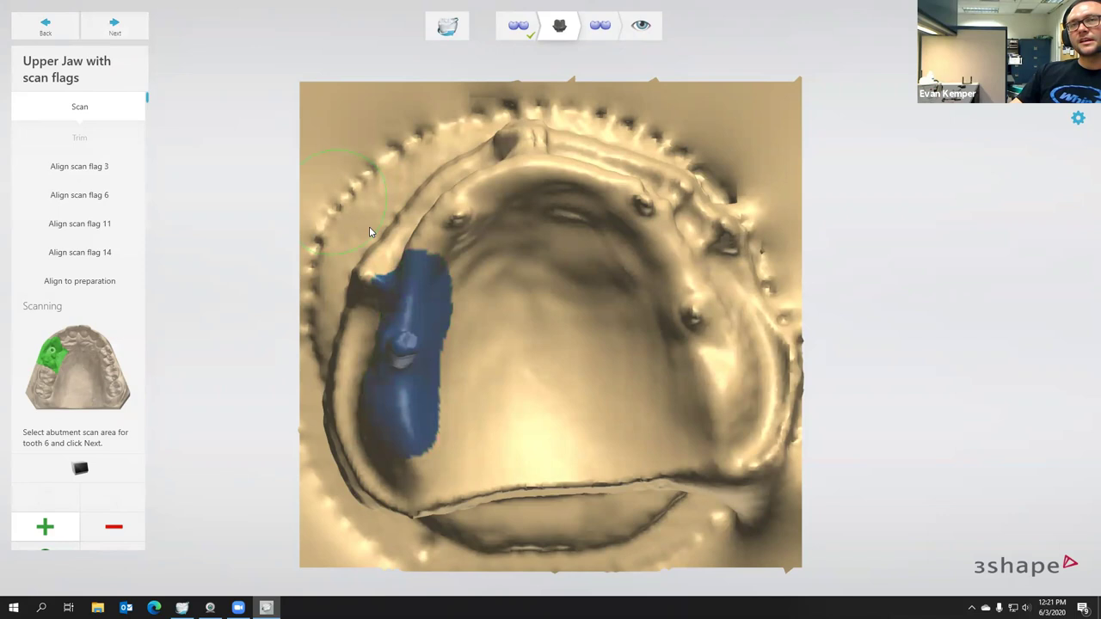
pyautogui.moveTo(420, 273); pyautogui.dragTo(484, 208)
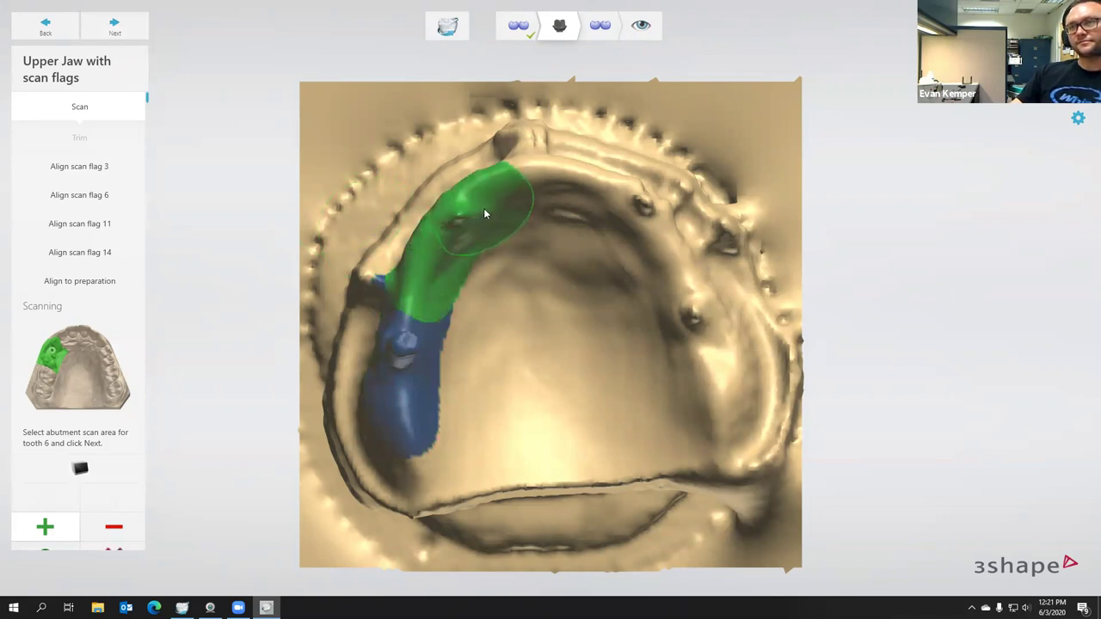
pyautogui.click(115, 25)
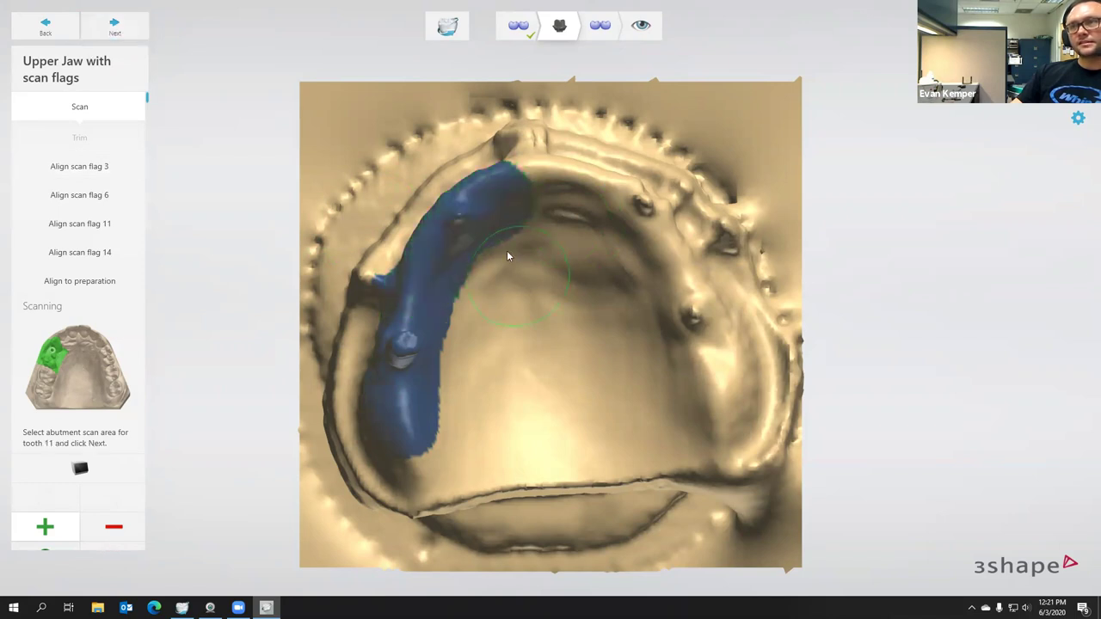
# Step: Mark the abutment scan areas for tooth 11 and tooth 14 along the opposite side of the ridge, confirming each area
pyautogui.moveTo(659, 233)
pyautogui.mouseDown()
pyautogui.moveTo(596, 183)
pyautogui.moveTo(625, 201)
pyautogui.moveTo(652, 253)
pyautogui.moveTo(601, 201)
pyautogui.moveTo(548, 178)
pyautogui.moveTo(626, 207)
pyautogui.mouseUp()
pyautogui.click(118, 27)
pyautogui.moveTo(679, 309)
pyautogui.mouseDown()
pyautogui.moveTo(727, 406)
pyautogui.moveTo(693, 285)
pyautogui.moveTo(686, 327)
pyautogui.mouseUp()
pyautogui.moveTo(678, 332)
pyautogui.mouseDown(button='right')
pyautogui.moveTo(595, 294)
pyautogui.moveTo(595, 283)
pyautogui.moveTo(606, 327)
pyautogui.moveTo(642, 357)
pyautogui.mouseUp(button='right')
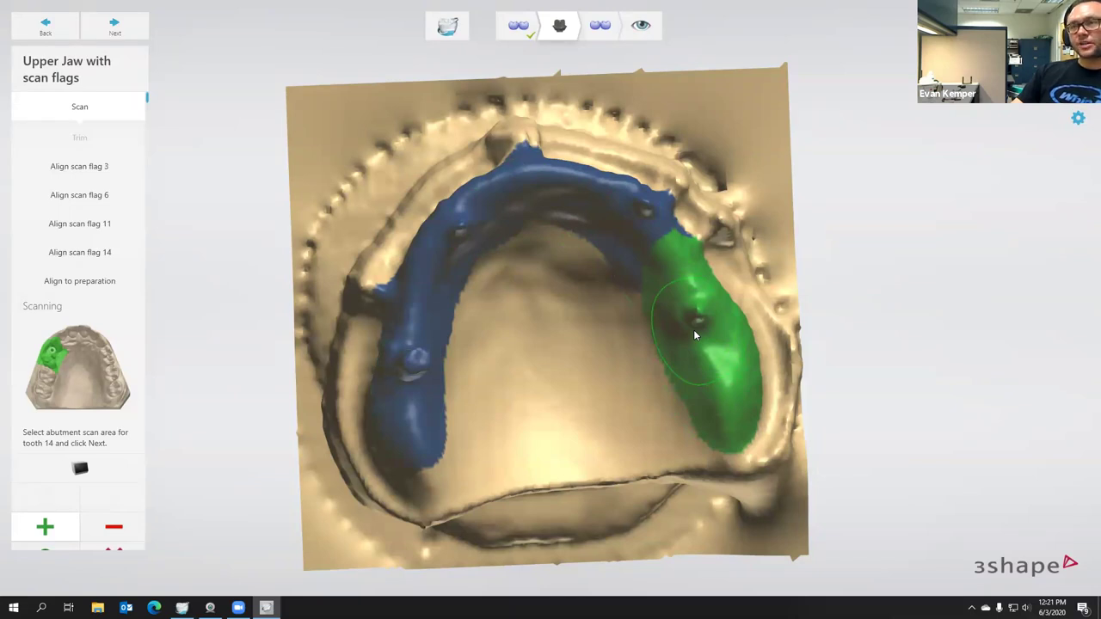
pyautogui.moveTo(607, 305)
pyautogui.mouseDown(button='right')
pyautogui.moveTo(573, 264)
pyautogui.moveTo(519, 291)
pyautogui.moveTo(611, 303)
pyautogui.moveTo(604, 342)
pyautogui.mouseUp(button='right')
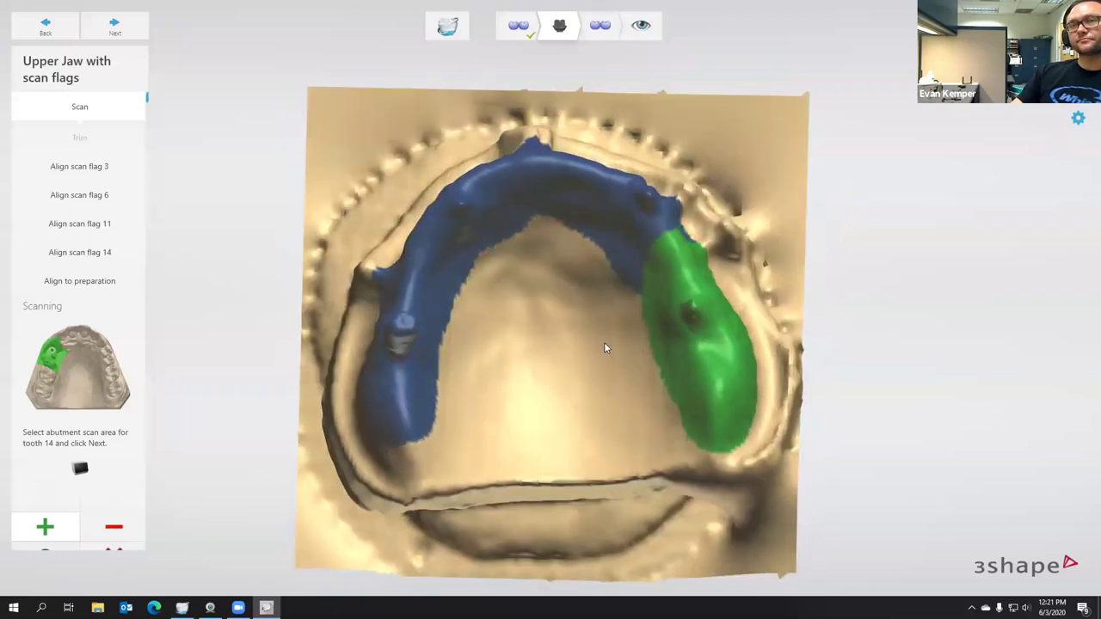
pyautogui.click(115, 28)
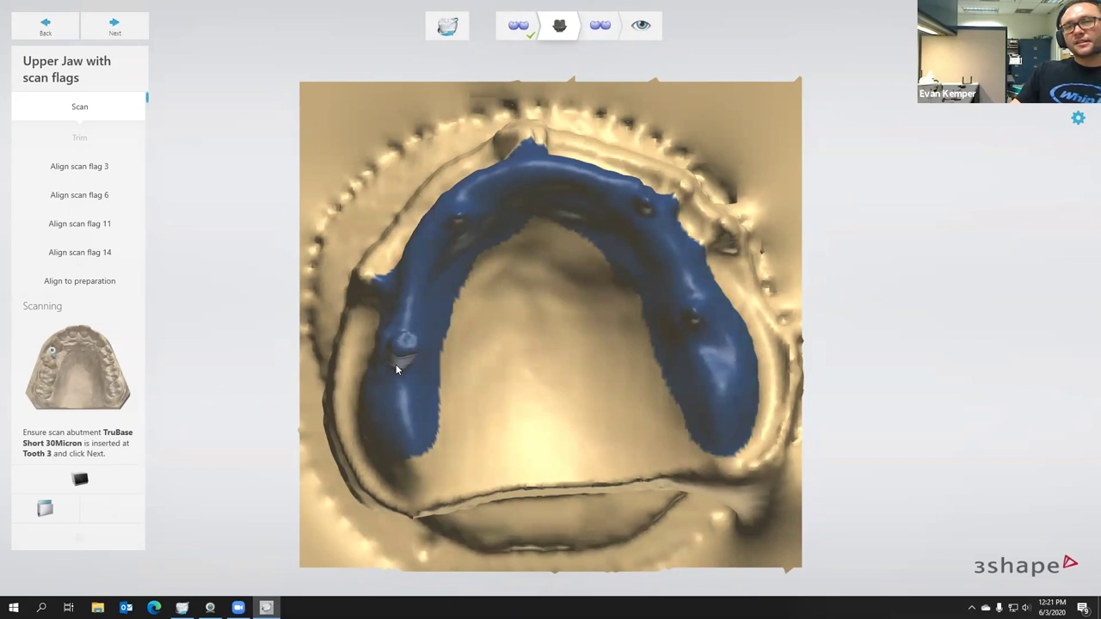
# Step: Scan the TruBase Short 30Micron scan abutment position by position from tooth 3 to tooth 14 and inspect the finished scan
pyautogui.click(112, 28)
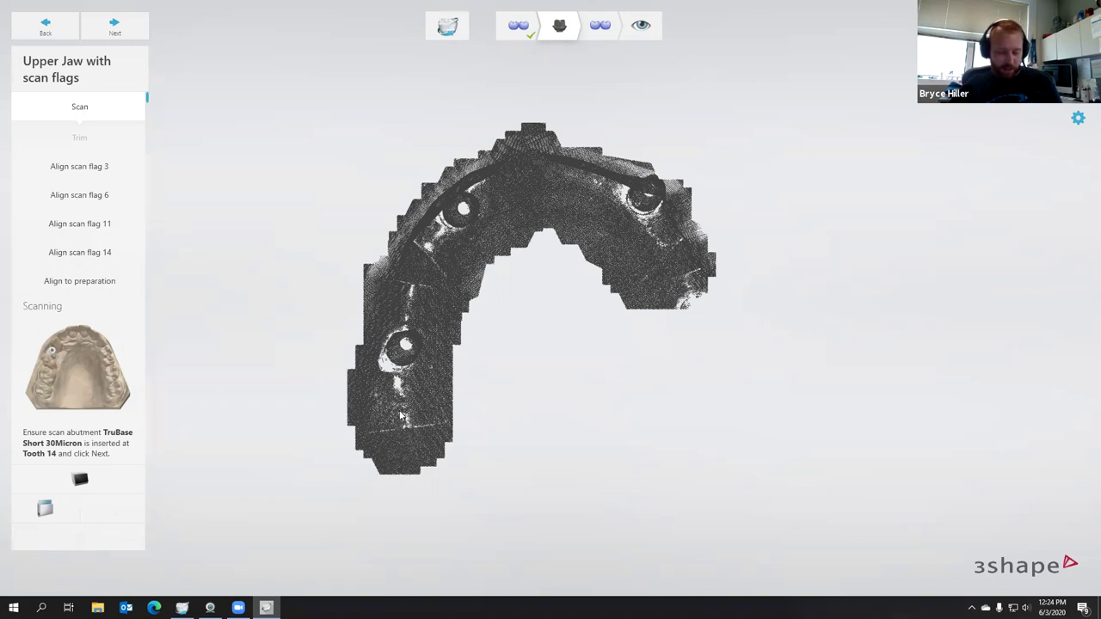
pyautogui.press('Return')
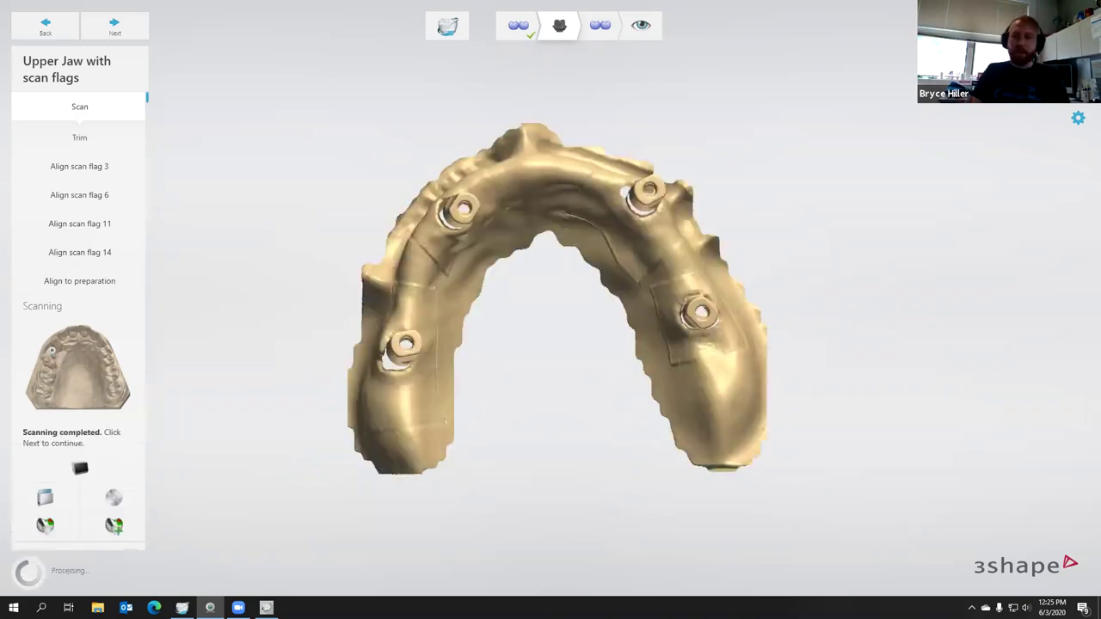
pyautogui.moveTo(458, 441); pyautogui.dragTo(609, 247, button='right')
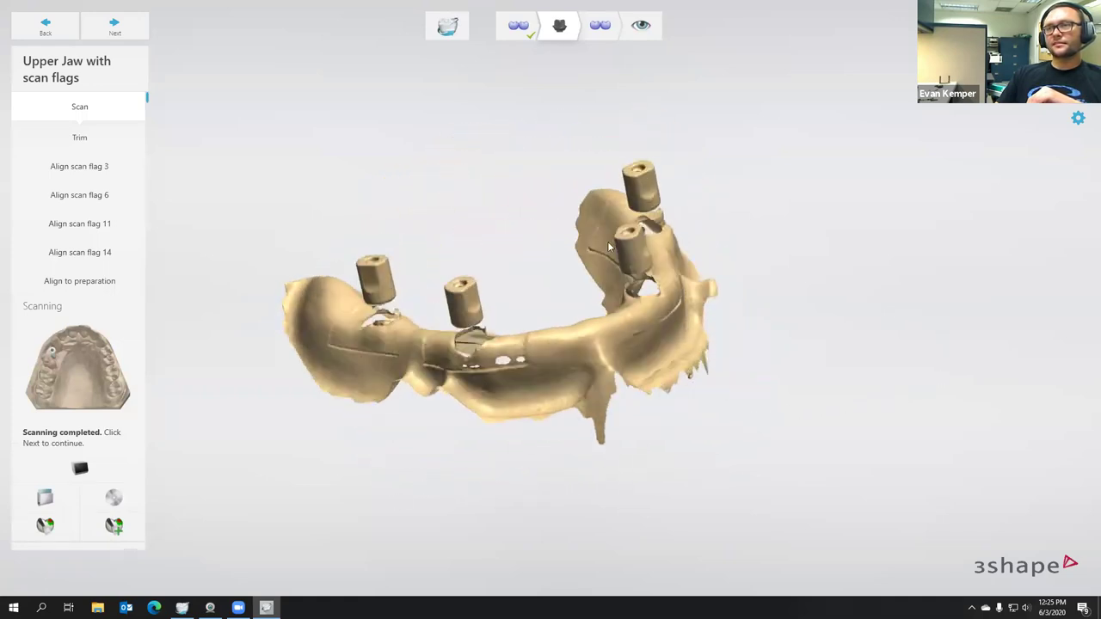
# Step: Align scan flag 3 by setting one matching point on the scan flag's flat face and the tooth 3 abutment scan
pyautogui.click(113, 31)
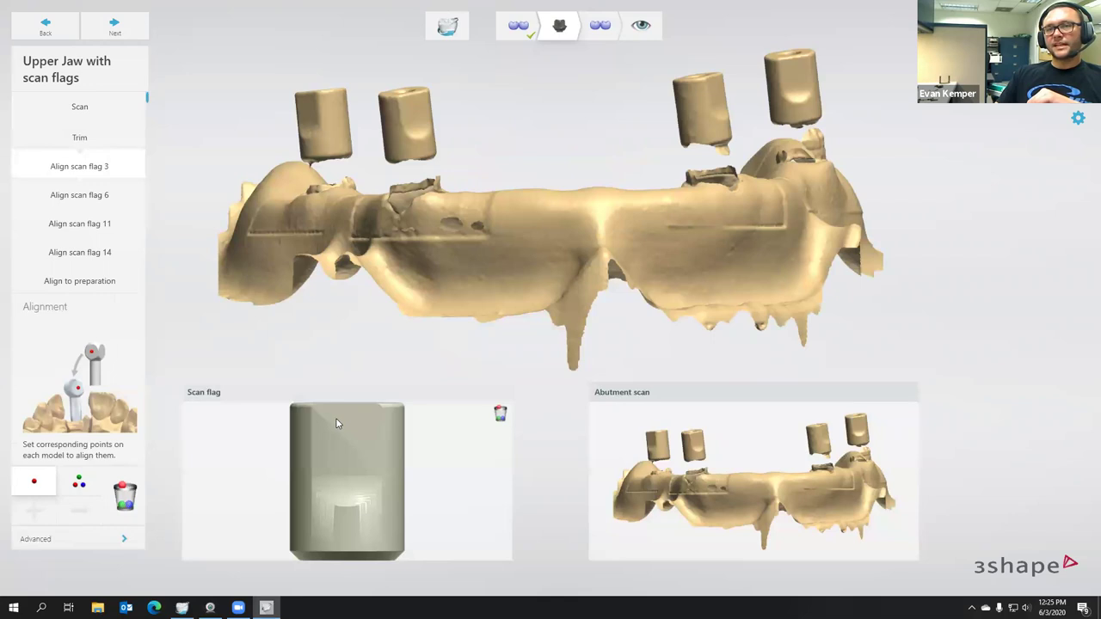
pyautogui.moveTo(336, 423); pyautogui.dragTo(338, 456, button='right')
pyautogui.moveTo(758, 505); pyautogui.dragTo(664, 464, button='right')
pyautogui.moveTo(408, 498); pyautogui.dragTo(366, 487, button='right')
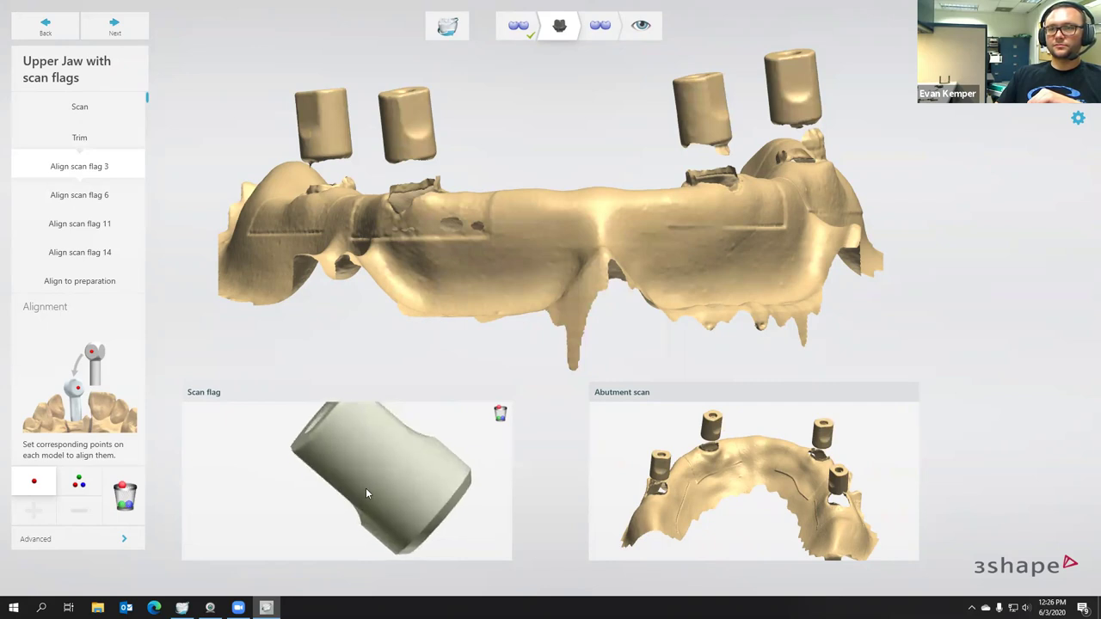
pyautogui.scroll(5, 665, 479)
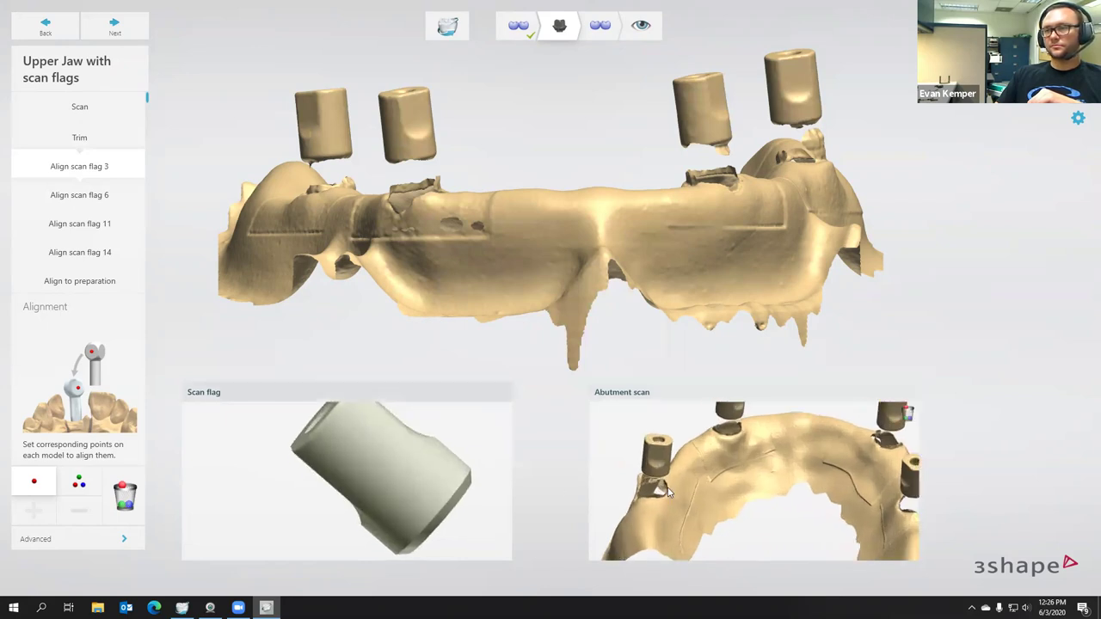
pyautogui.moveTo(401, 464)
pyautogui.mouseDown(button='right')
pyautogui.moveTo(467, 452)
pyautogui.moveTo(392, 480)
pyautogui.mouseUp(button='right')
pyautogui.click(349, 500)
pyautogui.click(648, 446)
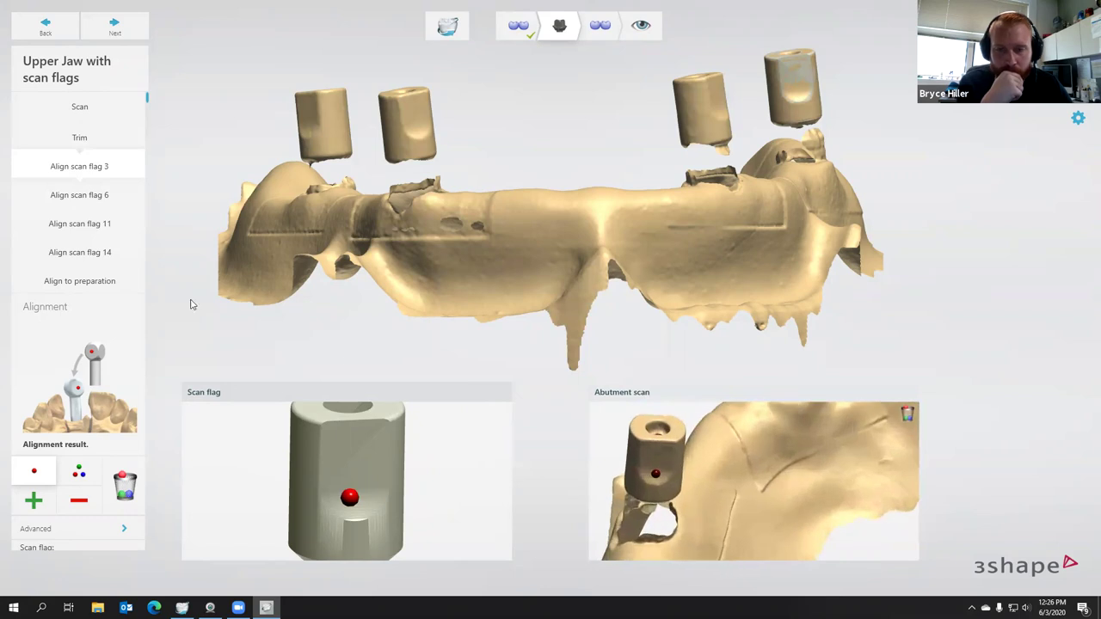
pyautogui.click(124, 34)
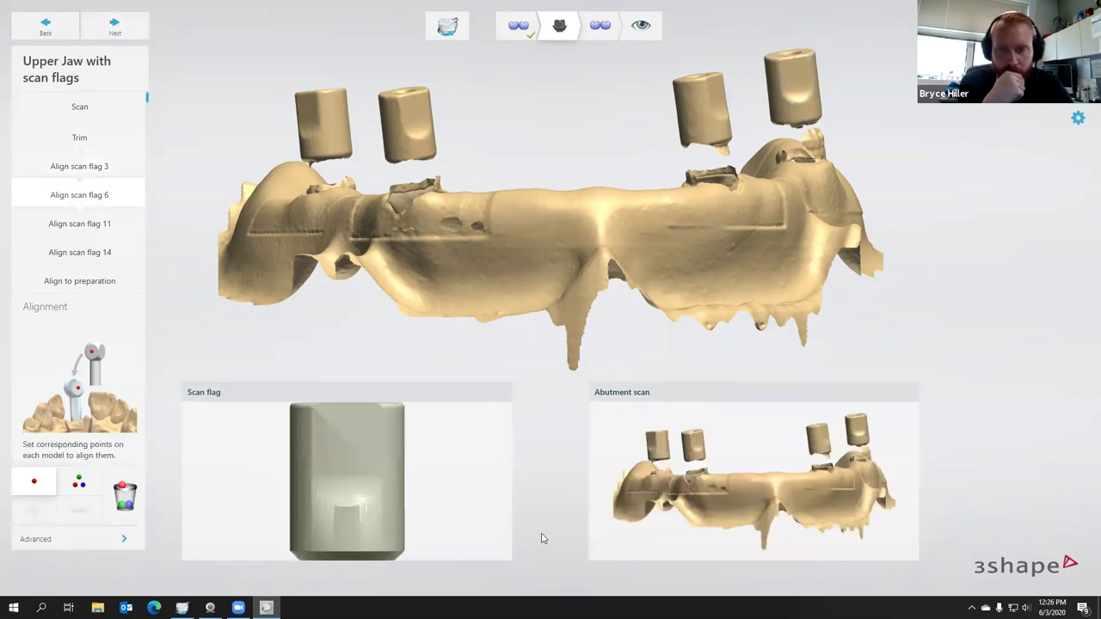
# Step: Align scan flag 6 with one corresponding point on the flag and on the tooth 6 abutment scan, and accept it
pyautogui.moveTo(650, 471); pyautogui.dragTo(746, 432, button='right')
pyautogui.click(340, 478)
pyautogui.click(740, 426)
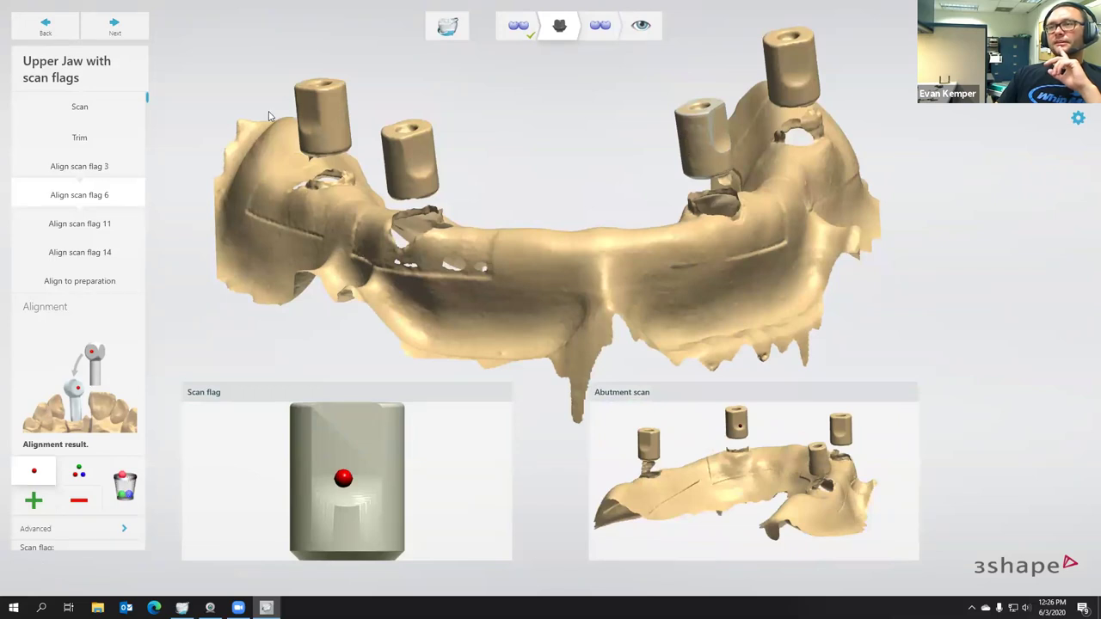
pyautogui.click(122, 31)
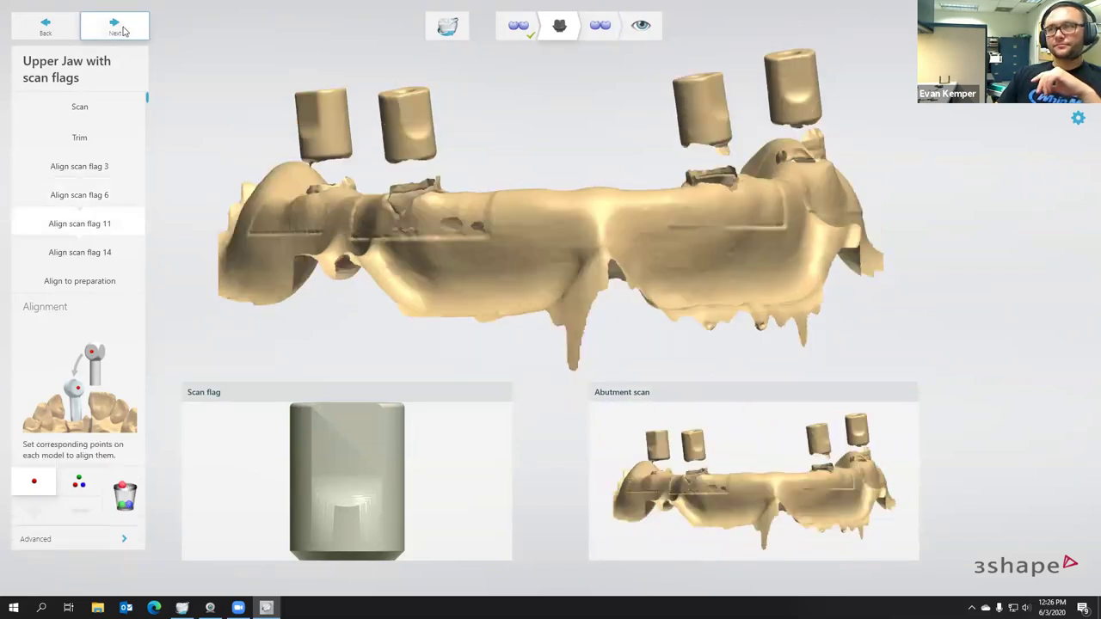
# Step: Align scan flag 11 with one corresponding point on the flag and on the tooth 11 abutment scan, and accept it
pyautogui.click(350, 487)
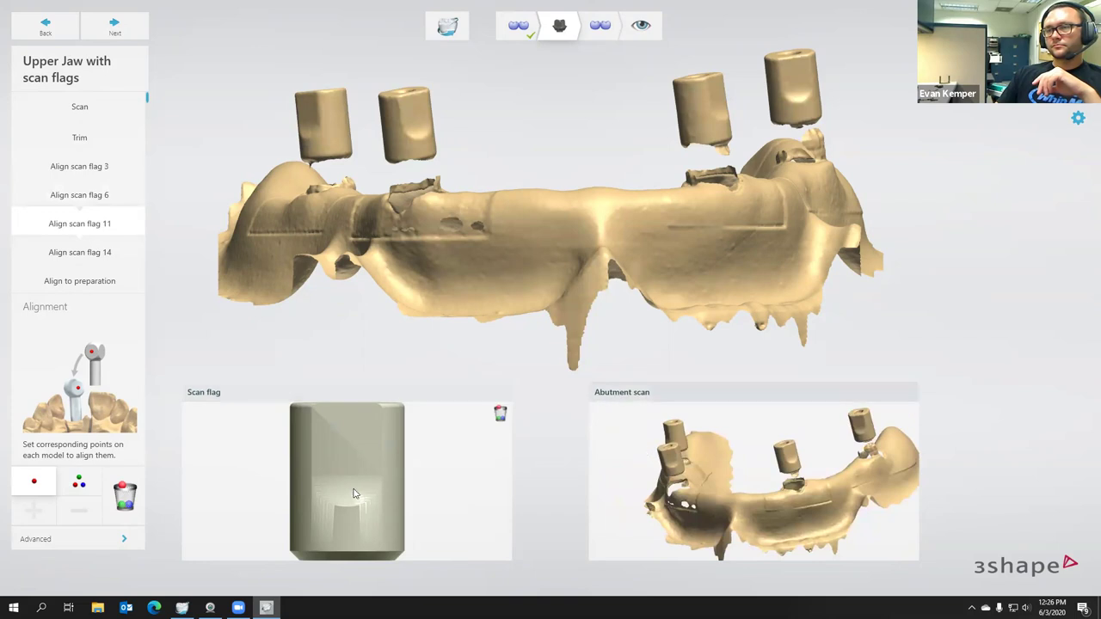
pyautogui.click(672, 464)
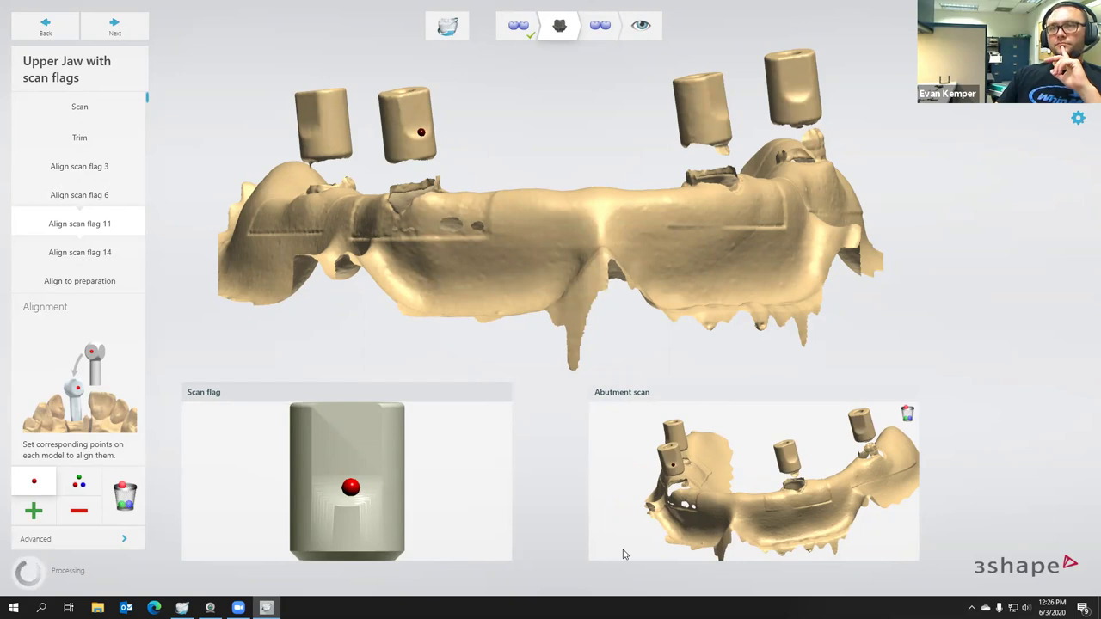
pyautogui.click(115, 27)
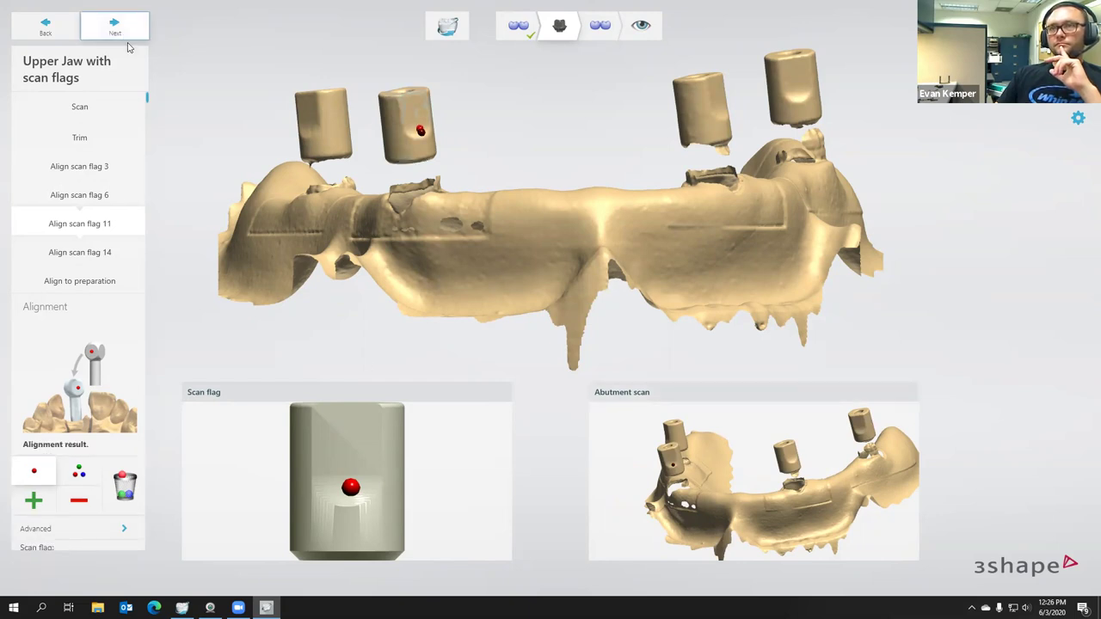
# Step: Align scan flag 14 with one corresponding point on the tooth 14 abutment scan and on the flag, and accept it
pyautogui.click(665, 449)
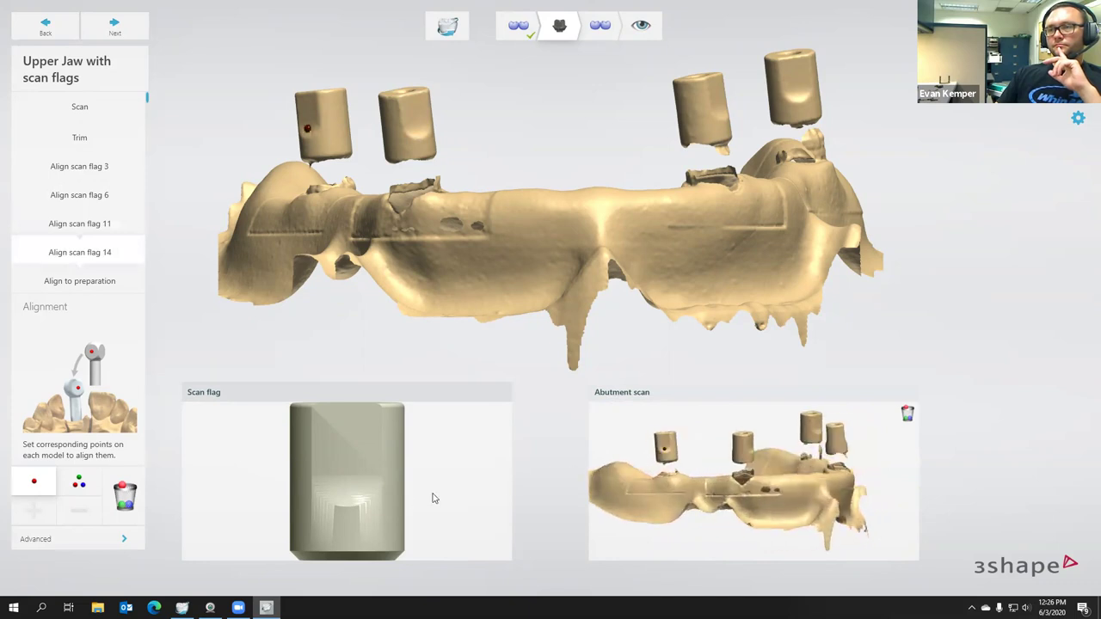
pyautogui.click(344, 487)
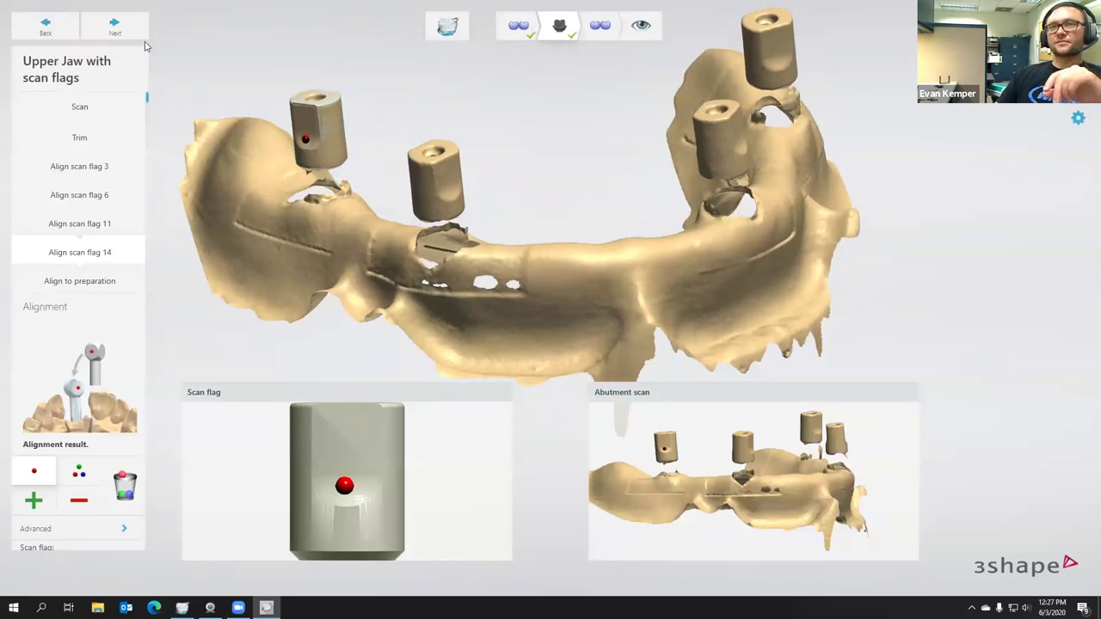
pyautogui.click(114, 25)
# Step: Check the automatic alignment of the scan-flag jaw to the preparation from both sides and accept it
pyautogui.moveTo(462, 296); pyautogui.dragTo(397, 342, button='right')
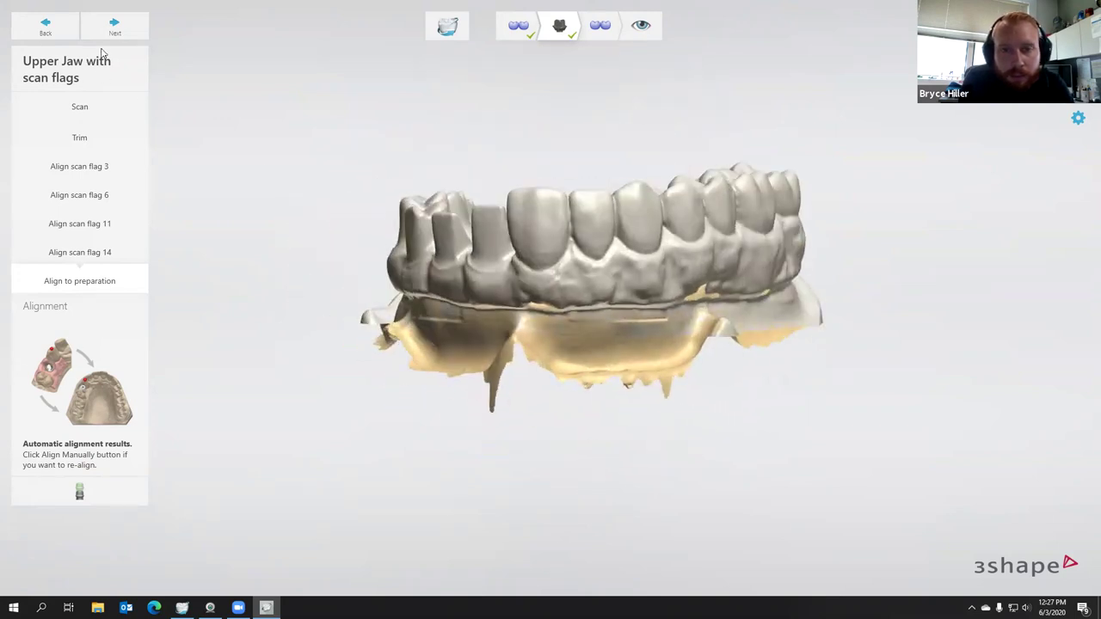
pyautogui.moveTo(447, 258); pyautogui.dragTo(714, 312, button='right')
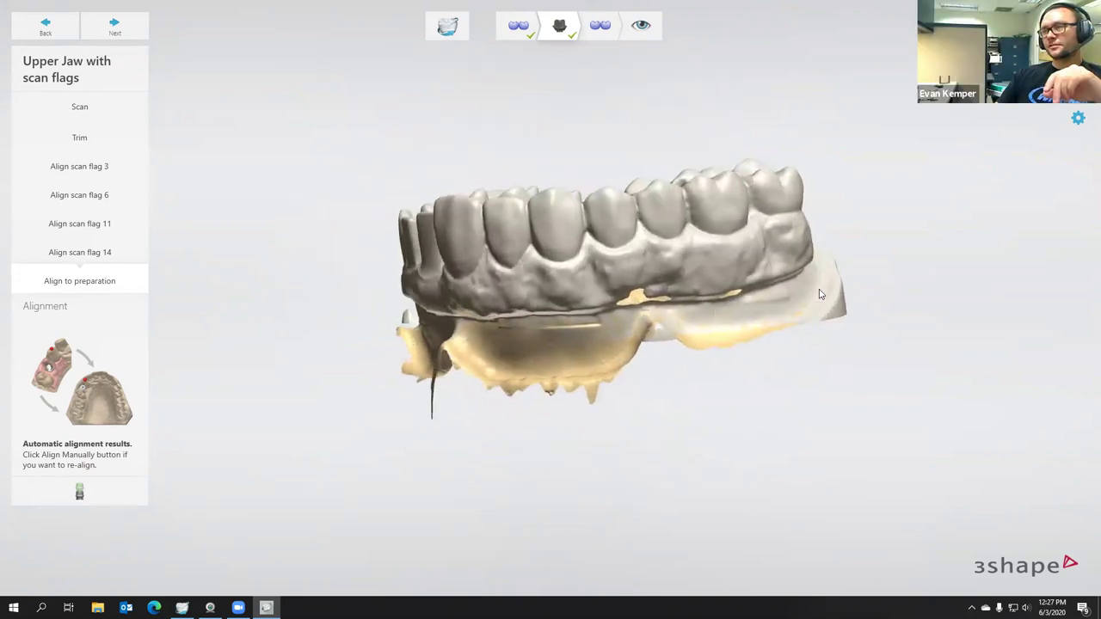
pyautogui.moveTo(552, 343); pyautogui.dragTo(554, 308, button='right')
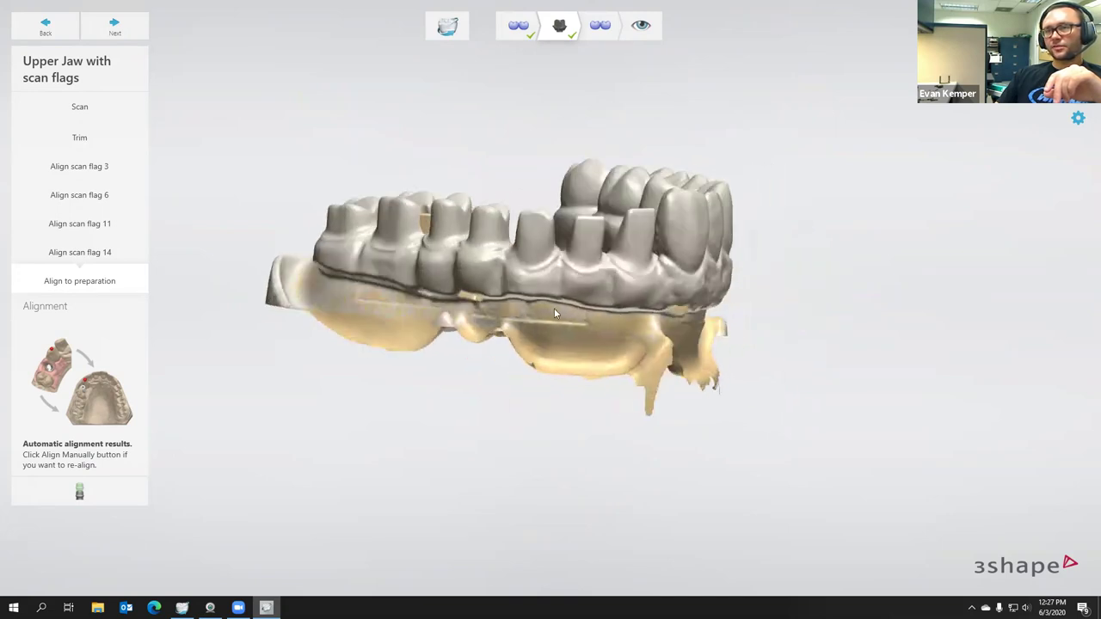
pyautogui.click(117, 23)
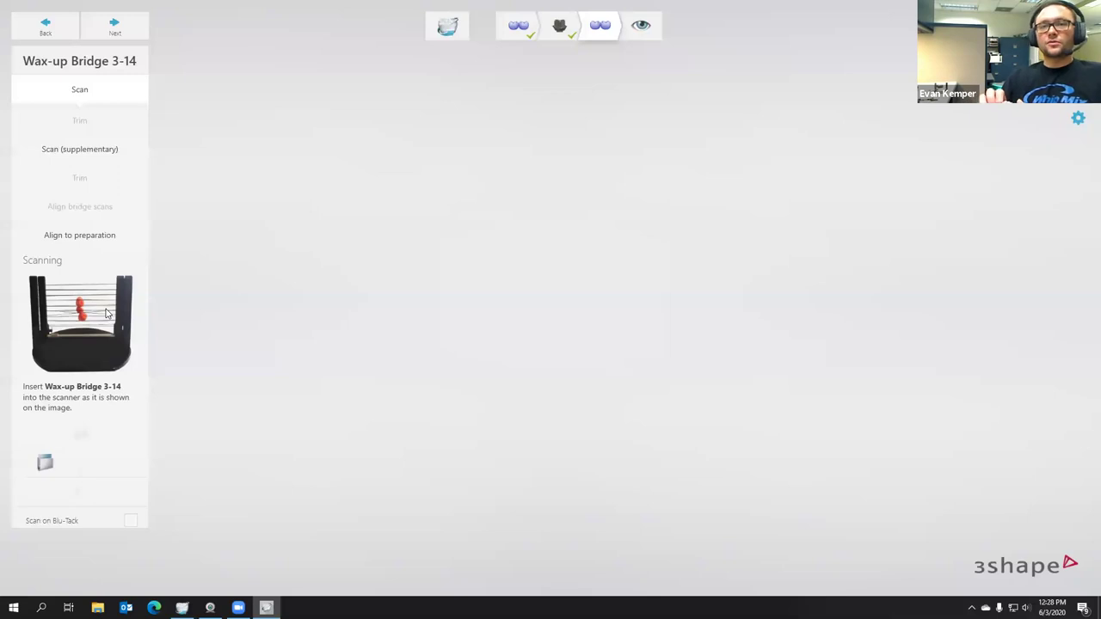
# Step: Turn on Scan on Blu-Tack for Wax-up Bridge 3-14, scan it, and inspect the resulting model
pyautogui.click(130, 522)
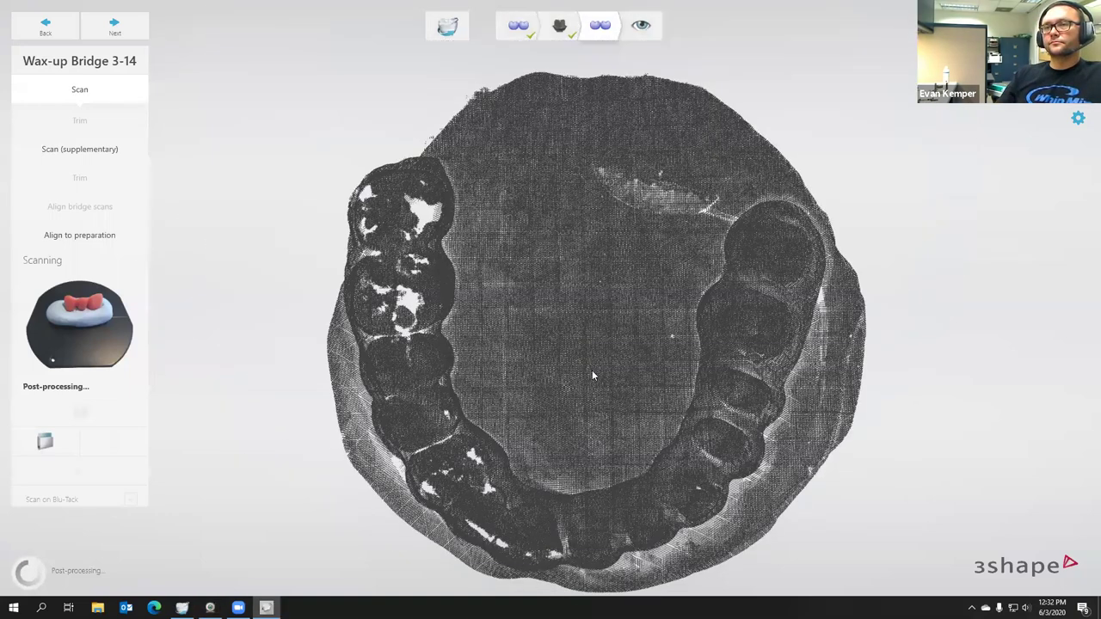
pyautogui.moveTo(592, 375)
pyautogui.mouseDown(button='right')
pyautogui.moveTo(573, 285)
pyautogui.moveTo(591, 362)
pyautogui.mouseUp(button='right')
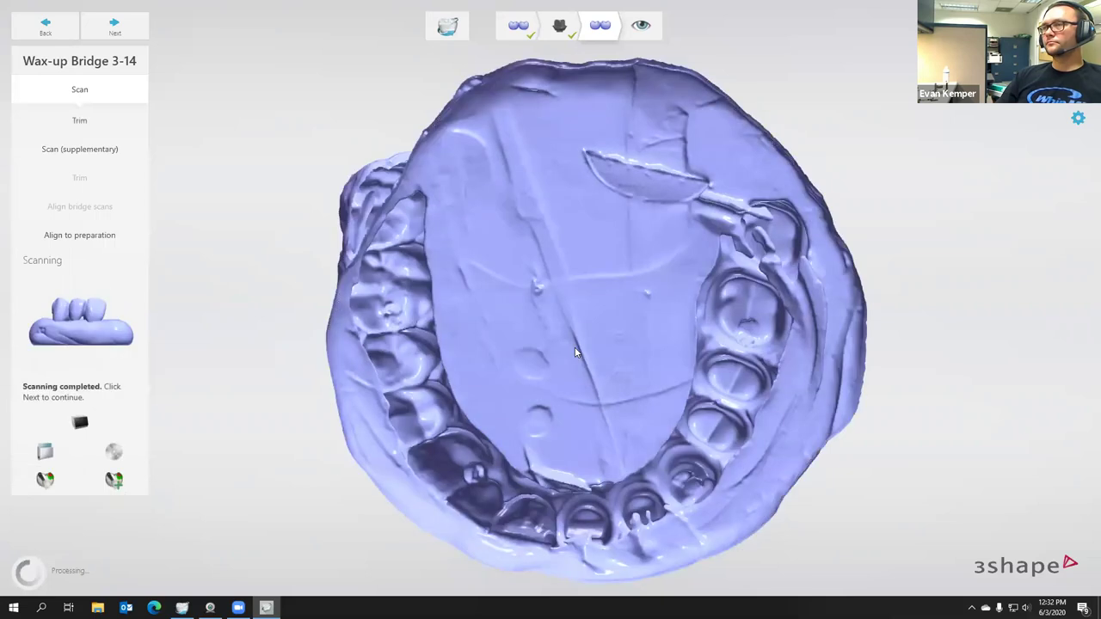
pyautogui.moveTo(574, 352); pyautogui.dragTo(567, 332, button='right')
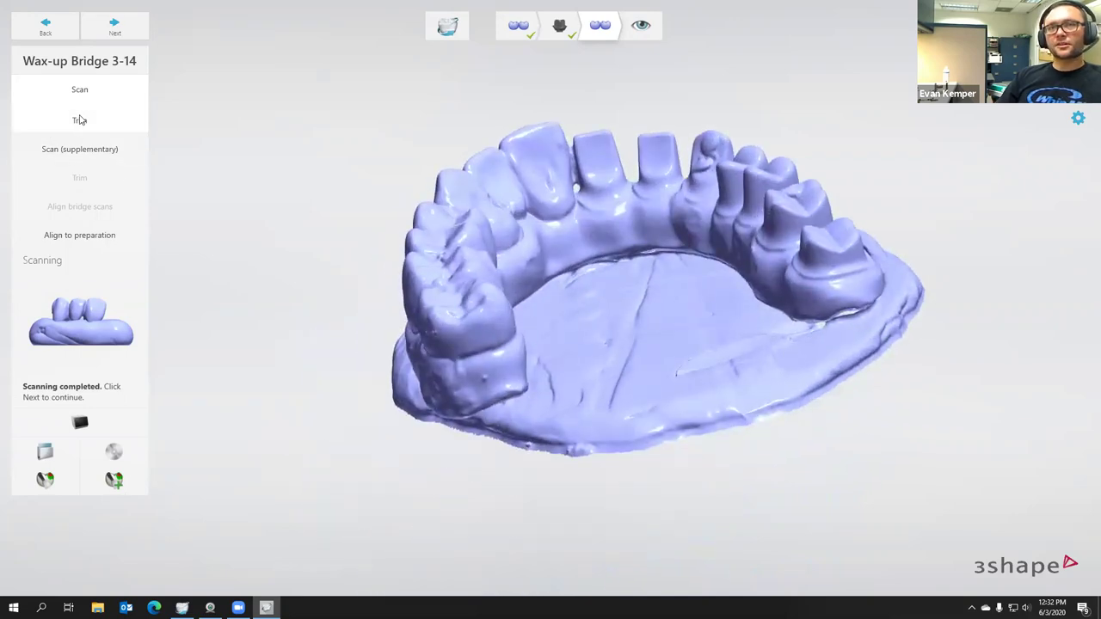
# Step: Start trimming Wax-up Bridge 3-14 with a line along the outer gum edge above the putty, from the rear prepared tooth to the front
pyautogui.click(81, 120)
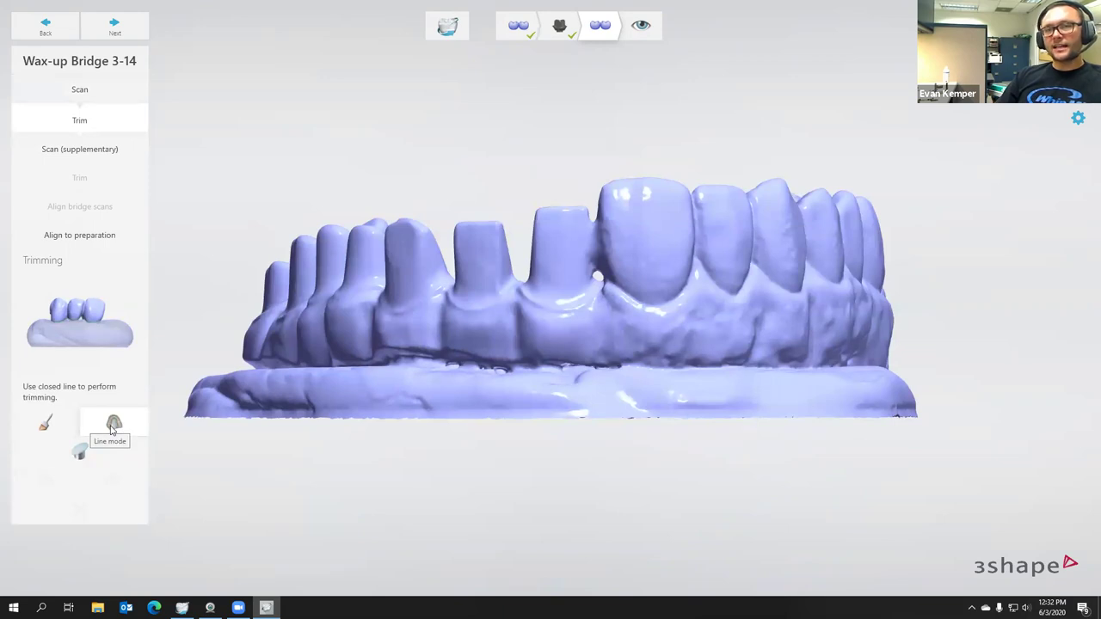
pyautogui.moveTo(351, 371); pyautogui.dragTo(236, 353, button='right')
pyautogui.click(238, 349)
pyautogui.click(339, 348)
pyautogui.click(427, 352)
pyautogui.click(520, 348)
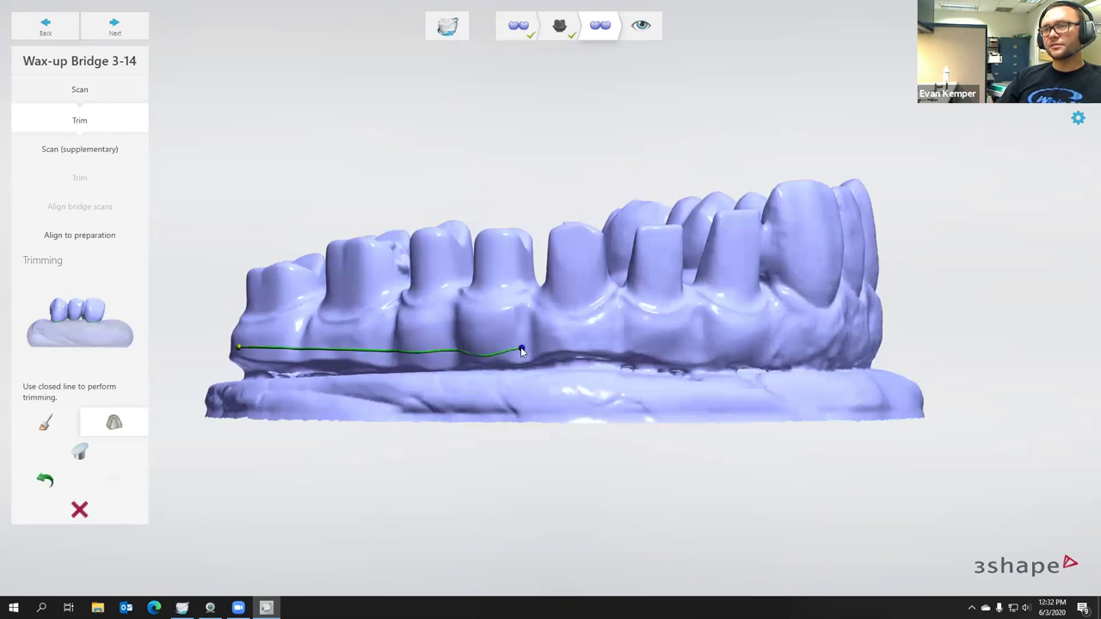
pyautogui.click(578, 341)
pyautogui.click(689, 349)
# Step: Continue the trim line around the front and along the outer gum edge below the full-contour teeth to the rear molar
pyautogui.moveTo(783, 353); pyautogui.dragTo(691, 355, button='right')
pyautogui.click(704, 356)
pyautogui.click(746, 354)
pyautogui.moveTo(776, 356); pyautogui.dragTo(670, 354, button='right')
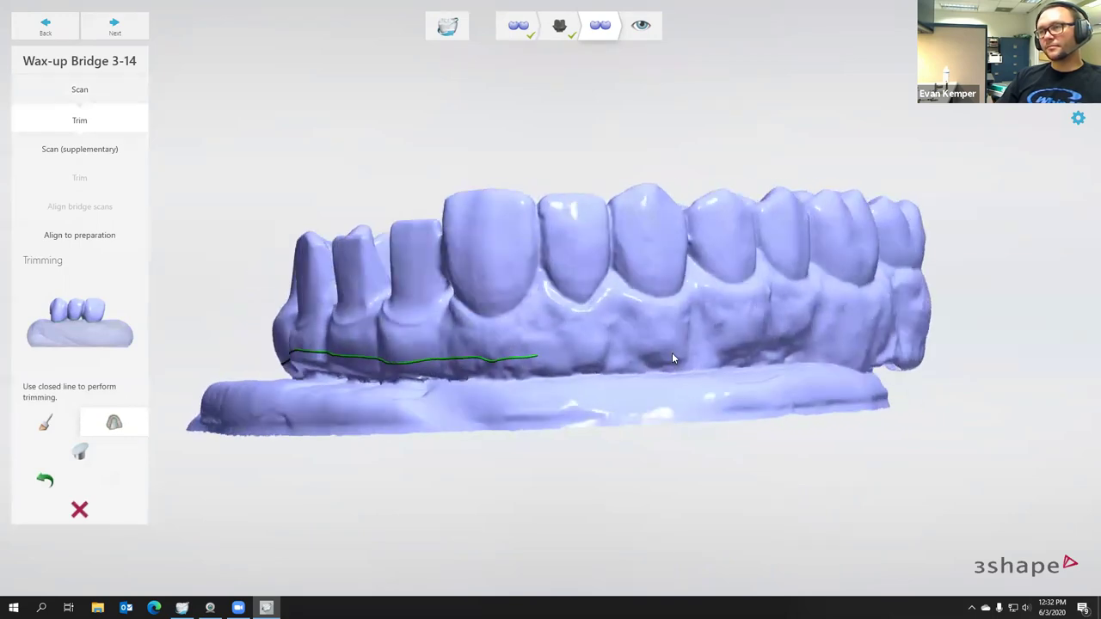
pyautogui.click(662, 352)
pyautogui.click(719, 349)
pyautogui.moveTo(737, 350); pyautogui.dragTo(633, 350, button='right')
pyautogui.click(694, 353)
pyautogui.click(777, 354)
# Step: Carry the trim line around the rear molar and along the inner gum edge, closing it at the starting point
pyautogui.moveTo(788, 353); pyautogui.dragTo(323, 437, button='right')
pyautogui.click(738, 364)
pyautogui.click(369, 400)
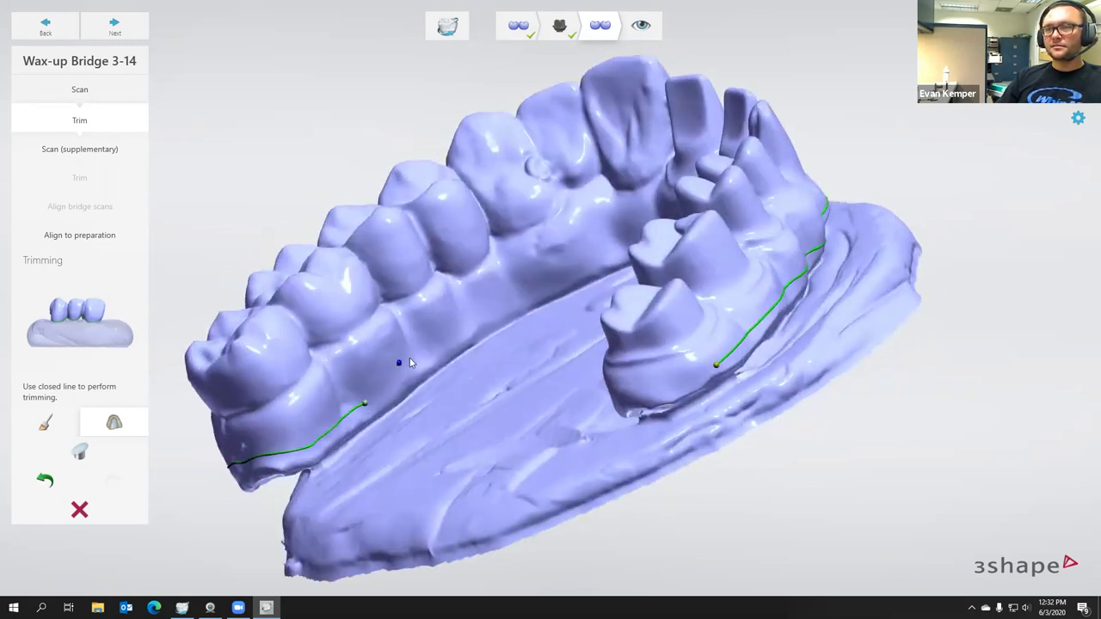
pyautogui.click(457, 325)
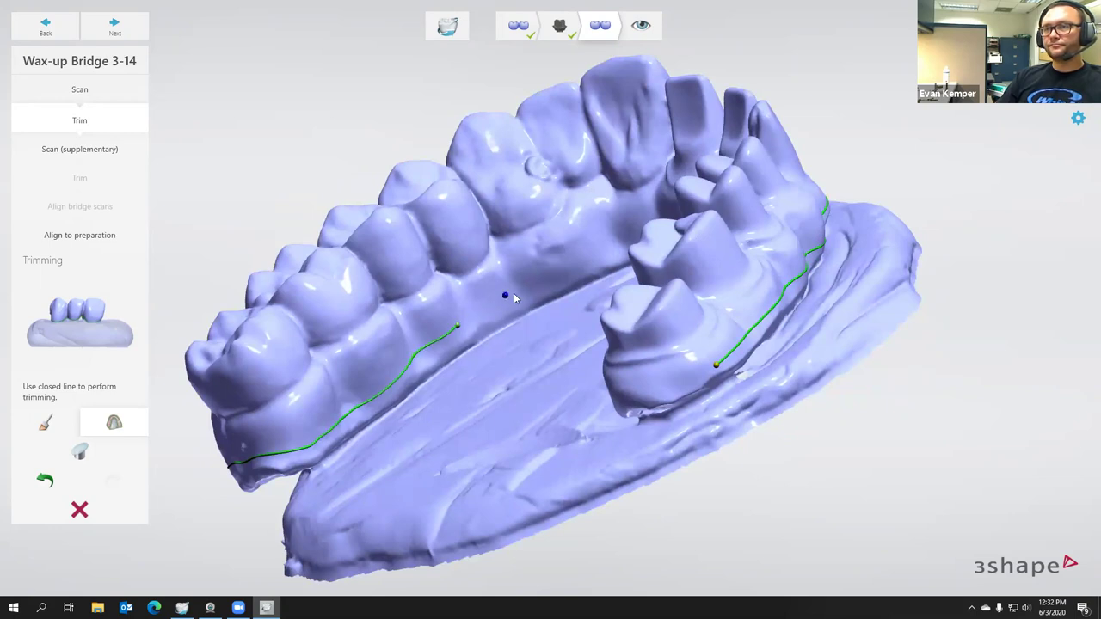
pyautogui.moveTo(612, 254); pyautogui.dragTo(519, 272, button='right')
pyautogui.click(529, 267)
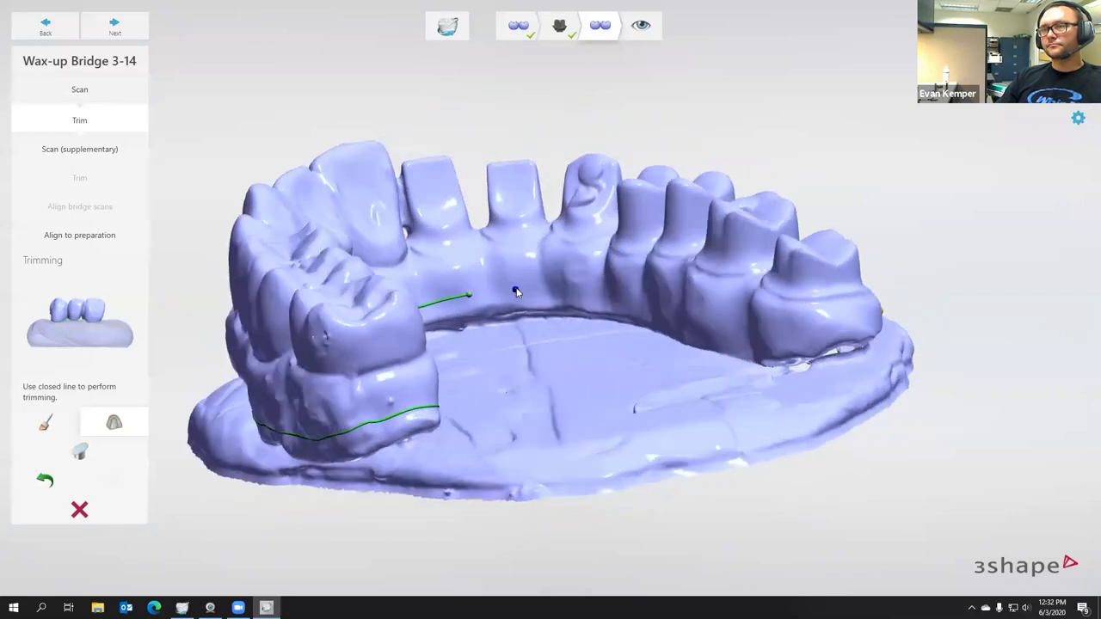
pyautogui.click(518, 289)
pyautogui.click(571, 286)
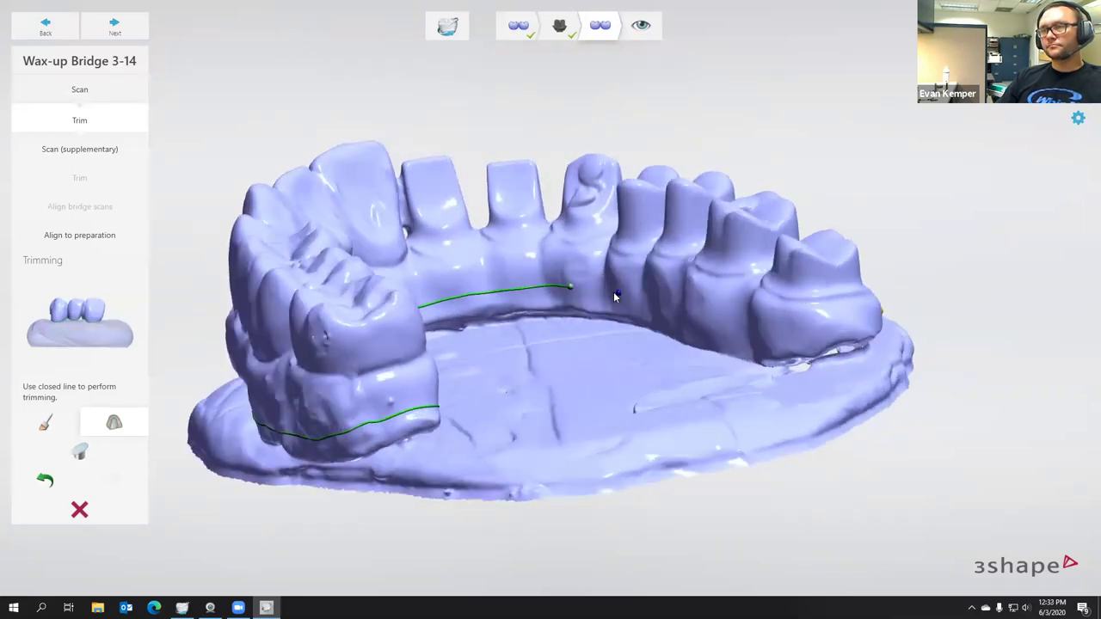
pyautogui.click(612, 294)
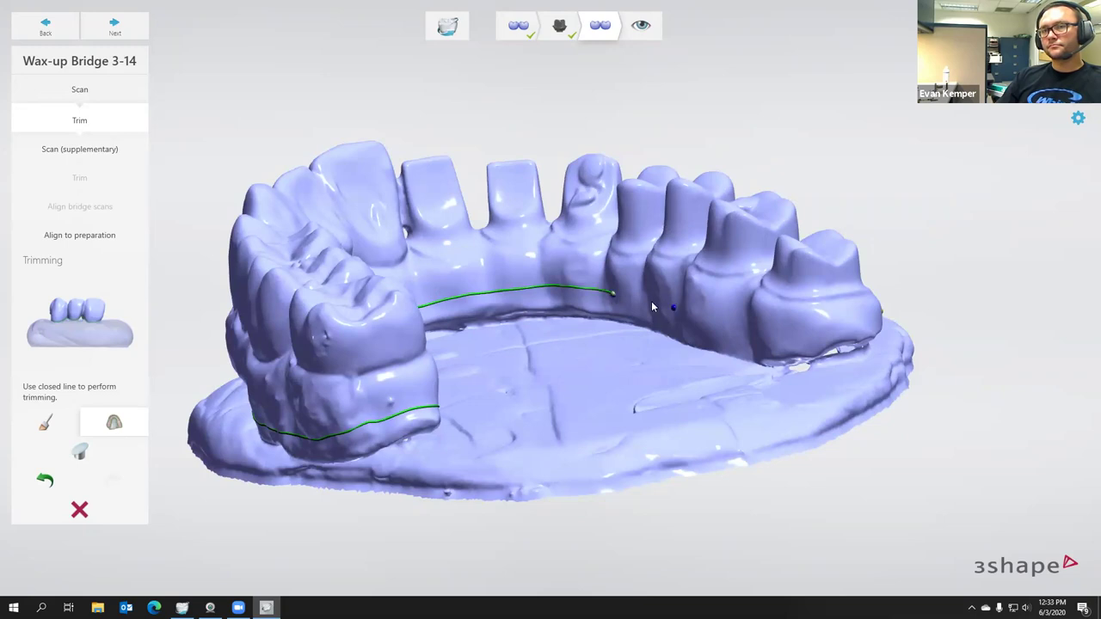
pyautogui.click(737, 323)
pyautogui.moveTo(749, 329); pyautogui.dragTo(578, 212, button='right')
pyautogui.click(855, 317)
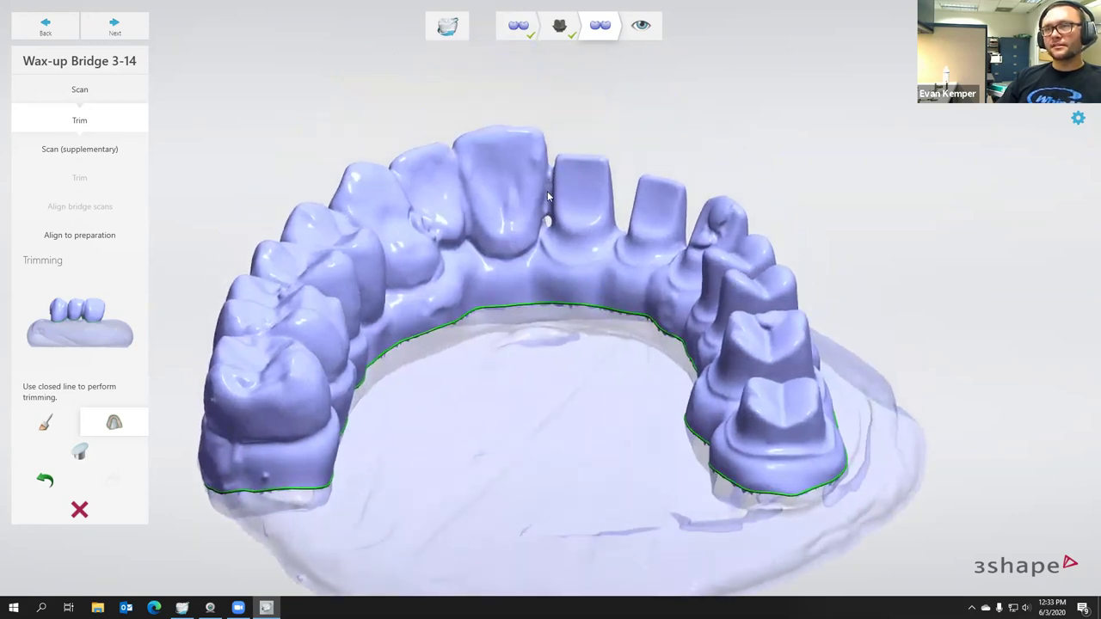
# Step: Return to the bridge scan and mark the gap between the full central incisor and the adjacent prepared tooth for adaptive scanning
pyautogui.click(80, 94)
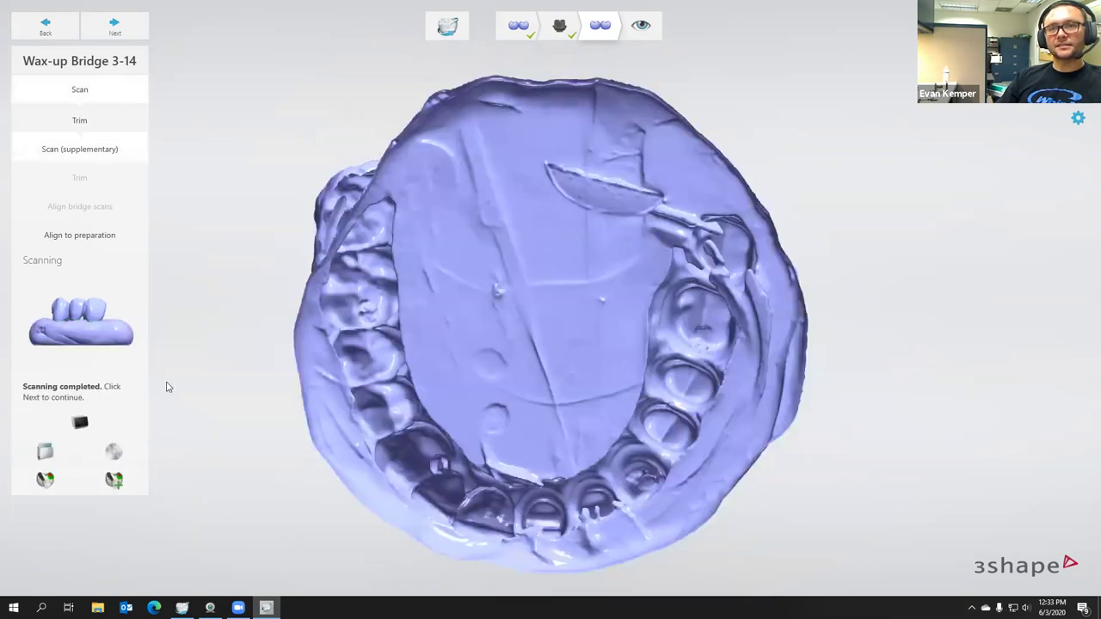
pyautogui.click(113, 481)
pyautogui.moveTo(564, 298); pyautogui.dragTo(511, 240, button='right')
pyautogui.moveTo(522, 241)
pyautogui.mouseDown(button='right')
pyautogui.moveTo(483, 206)
pyautogui.moveTo(480, 143)
pyautogui.moveTo(474, 263)
pyautogui.mouseUp(button='right')
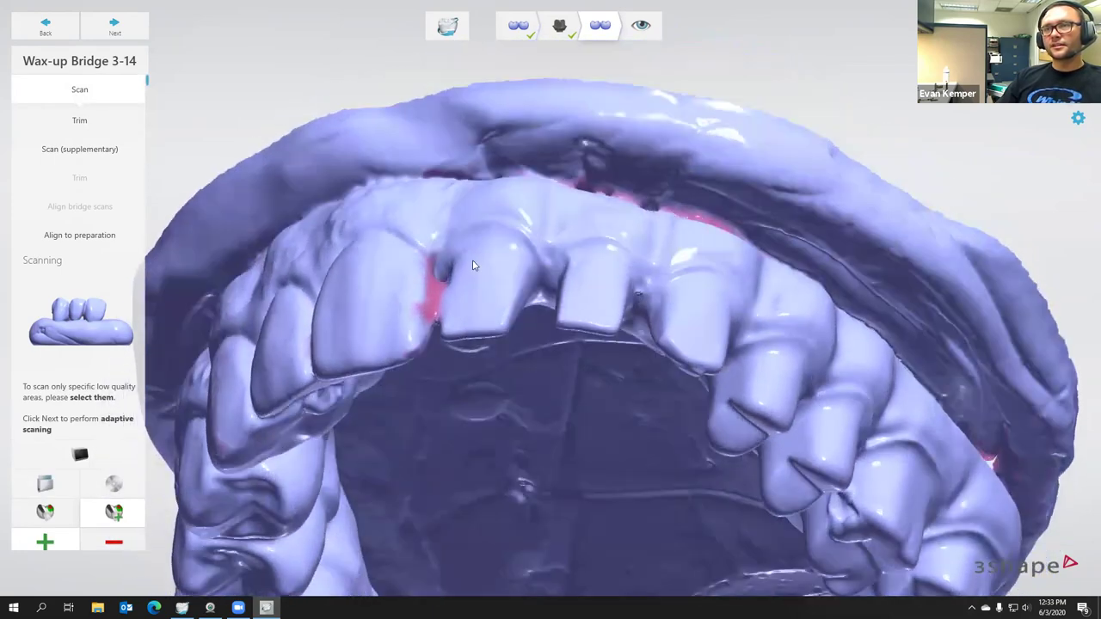
pyautogui.click(433, 316)
pyautogui.moveTo(441, 333); pyautogui.dragTo(440, 184, button='right')
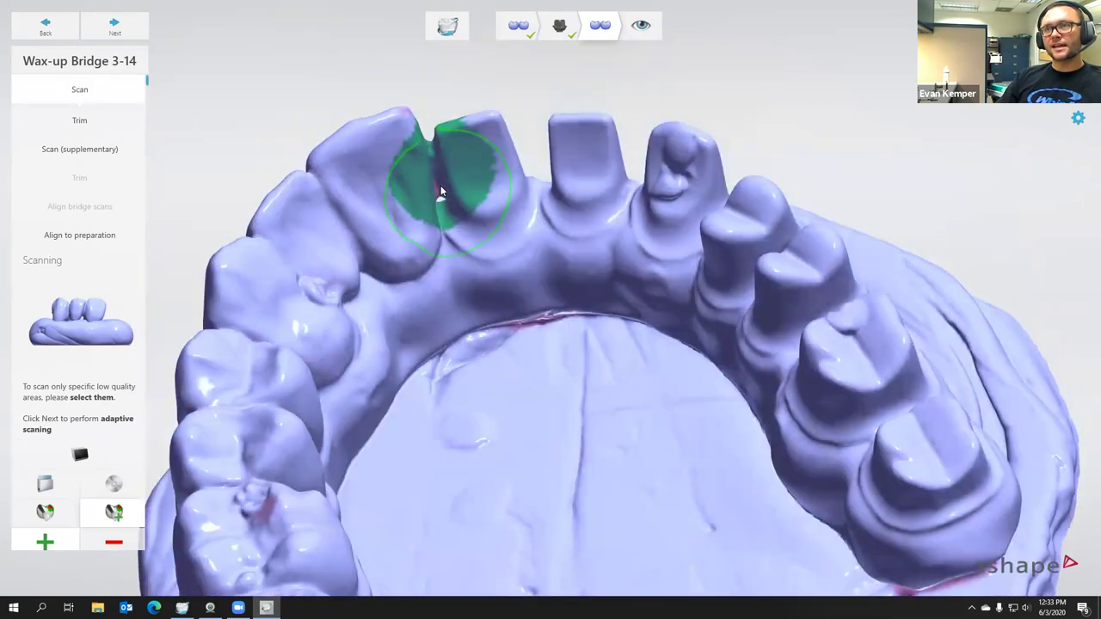
pyautogui.moveTo(439, 180); pyautogui.dragTo(429, 165)
# Step: Check the remaining low-quality areas on the wax-up teeth and run the adaptive scan of the marked gap
pyautogui.moveTo(479, 216)
pyautogui.mouseDown(button='right')
pyautogui.moveTo(449, 204)
pyautogui.moveTo(409, 295)
pyautogui.moveTo(510, 266)
pyautogui.mouseUp(button='right')
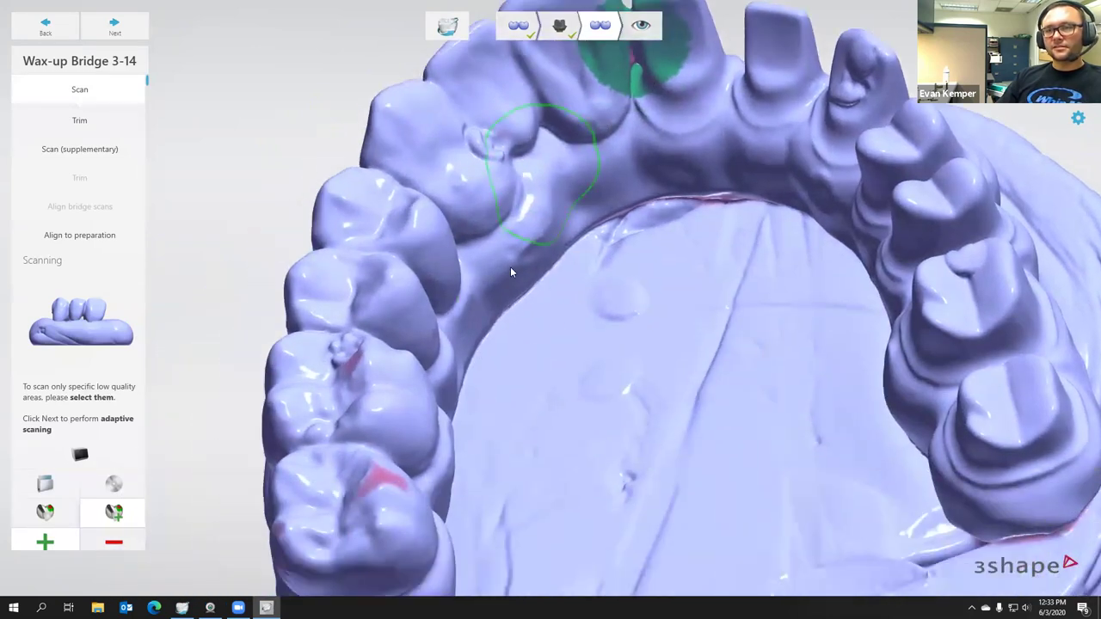
pyautogui.moveTo(409, 479)
pyautogui.mouseDown(button='right')
pyautogui.moveTo(404, 381)
pyautogui.moveTo(426, 329)
pyautogui.moveTo(461, 306)
pyautogui.moveTo(497, 337)
pyautogui.mouseUp(button='right')
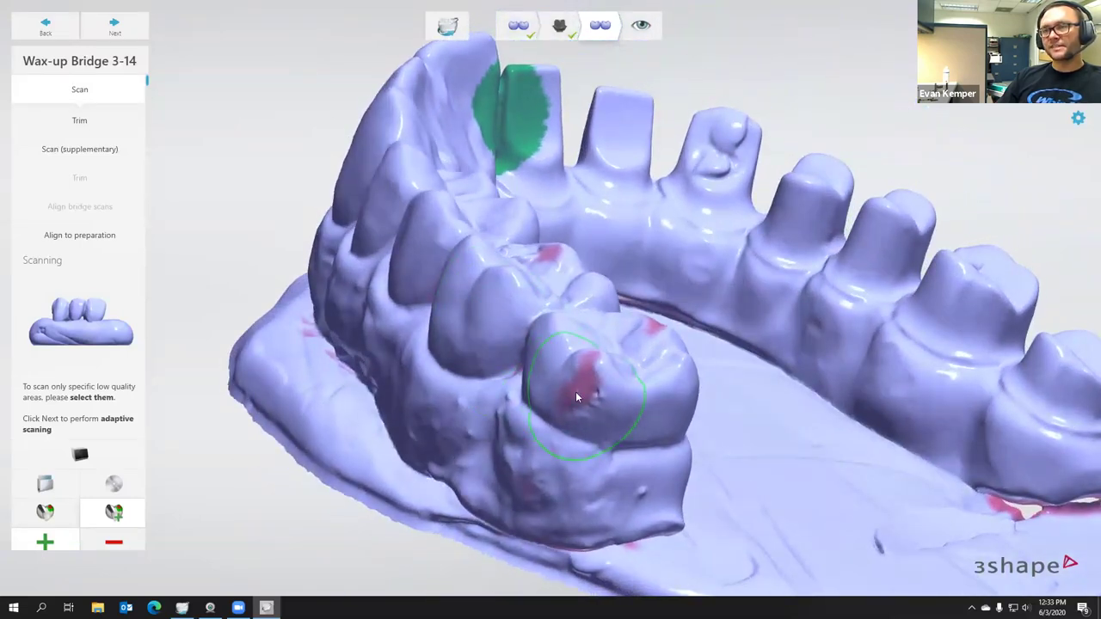
pyautogui.moveTo(615, 370); pyautogui.dragTo(339, 379, button='right')
pyautogui.moveTo(260, 403)
pyautogui.mouseDown(button='right')
pyautogui.moveTo(423, 401)
pyautogui.moveTo(294, 459)
pyautogui.moveTo(523, 322)
pyautogui.moveTo(648, 320)
pyautogui.mouseUp(button='right')
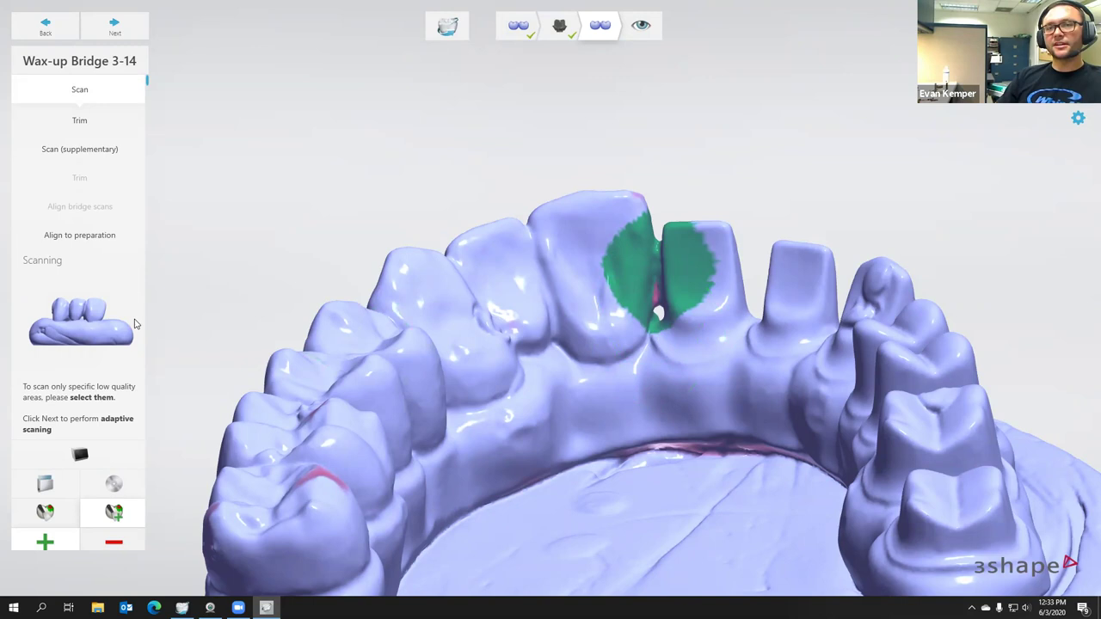
pyautogui.click(114, 27)
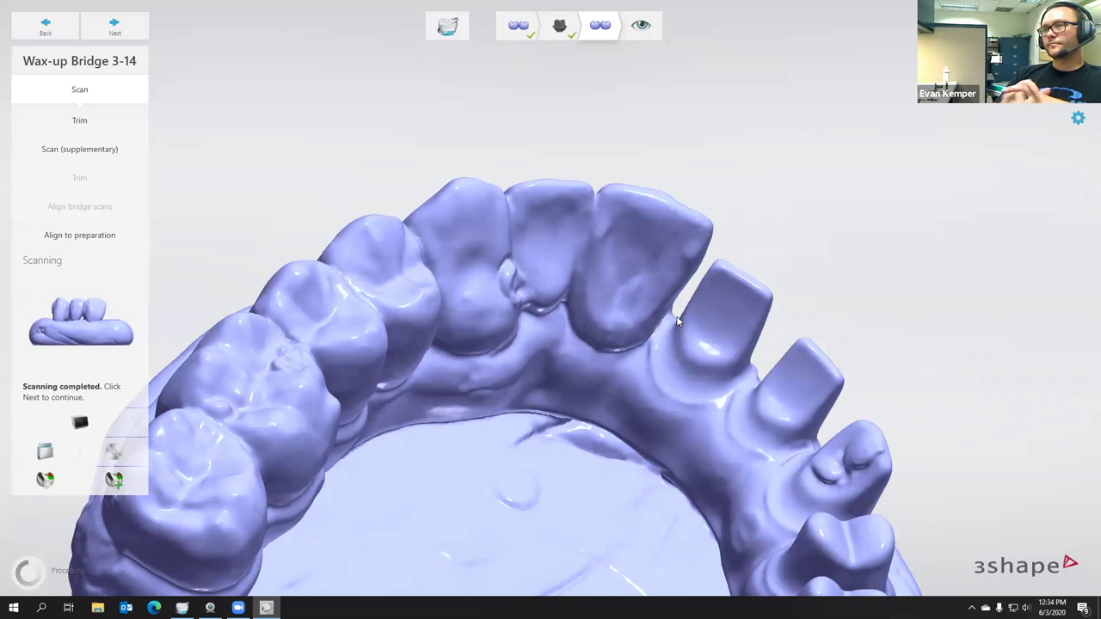
# Step: Begin trimming the rescanned Wax-up Bridge 3-14, starting a trim line along the outer gum edge
pyautogui.moveTo(677, 321); pyautogui.dragTo(665, 423, button='right')
pyautogui.click(80, 121)
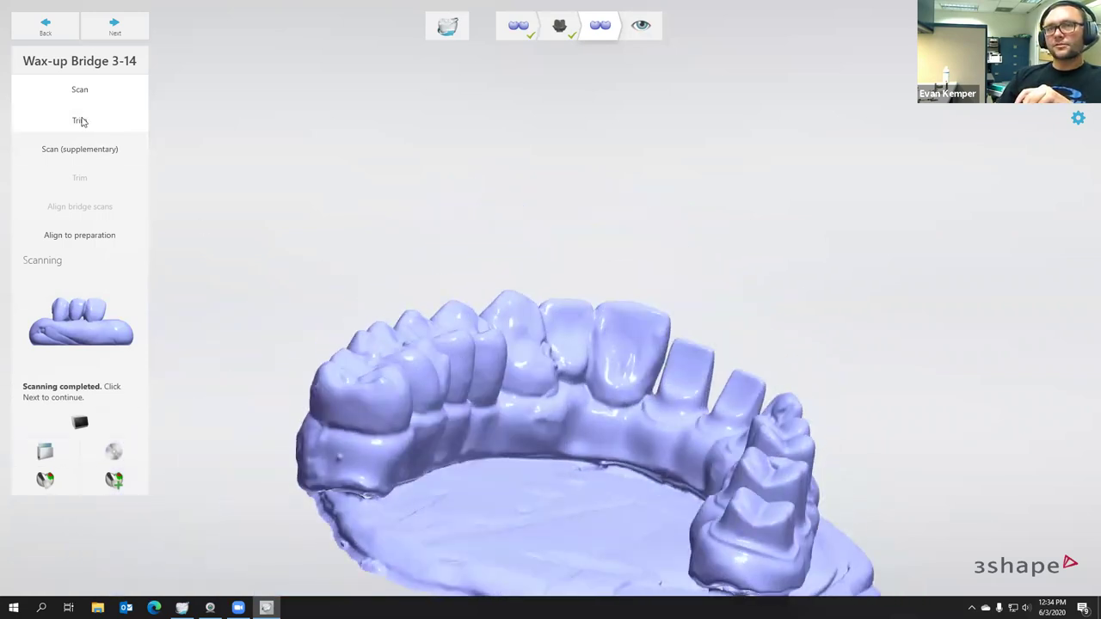
pyautogui.moveTo(652, 345); pyautogui.dragTo(697, 337, button='right')
pyautogui.click(231, 330)
pyautogui.click(439, 341)
pyautogui.click(535, 346)
pyautogui.click(646, 351)
pyautogui.moveTo(743, 363); pyautogui.dragTo(706, 377, button='right')
pyautogui.click(705, 377)
# Step: Carry the trim line around the full-contour rear molar and onto the inner gum edge
pyautogui.moveTo(862, 344); pyautogui.dragTo(403, 437, button='right')
pyautogui.click(674, 353)
pyautogui.click(397, 480)
pyautogui.click(457, 335)
pyautogui.click(525, 261)
# Step: Continue the trim line along the inner gum edge below the prepared teeth, around the rear molar, and close it
pyautogui.moveTo(524, 261); pyautogui.dragTo(570, 275, button='right')
pyautogui.click(507, 268)
pyautogui.click(565, 279)
pyautogui.click(625, 270)
pyautogui.click(693, 261)
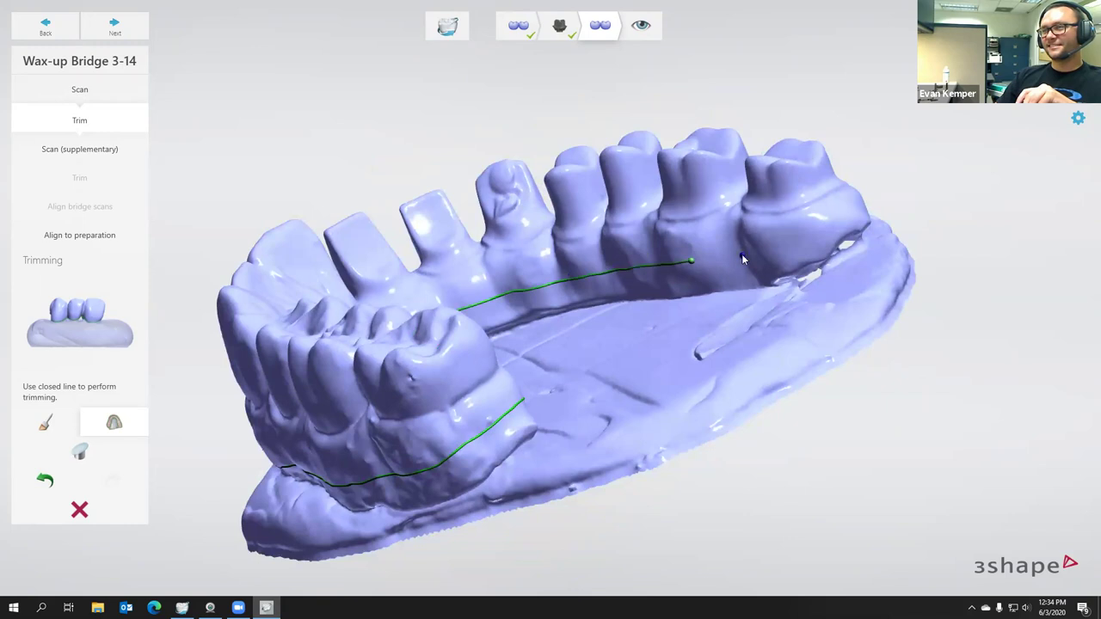
pyautogui.click(795, 252)
pyautogui.moveTo(830, 221); pyautogui.dragTo(754, 267, button='right')
pyautogui.doubleClick(753, 266)
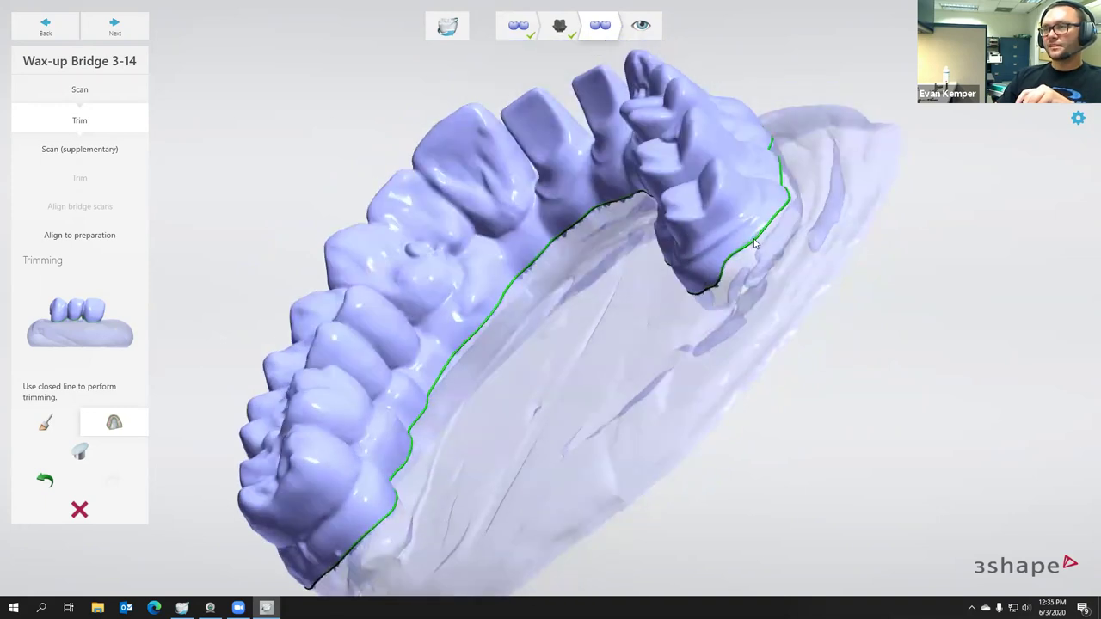
# Step: Accept the trimmed bridge scan and run the supplementary scan of the bridge's underside, viewing the point cloud from several angles
pyautogui.moveTo(692, 331)
pyautogui.mouseDown(button='right')
pyautogui.moveTo(626, 272)
pyautogui.moveTo(713, 333)
pyautogui.mouseUp(button='right')
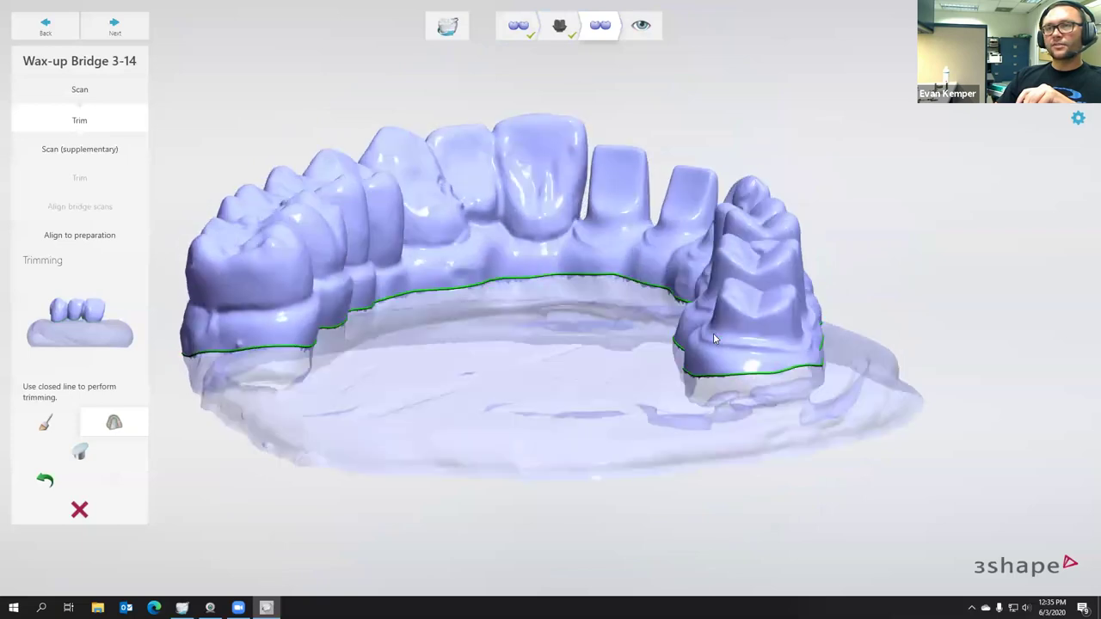
pyautogui.click(114, 31)
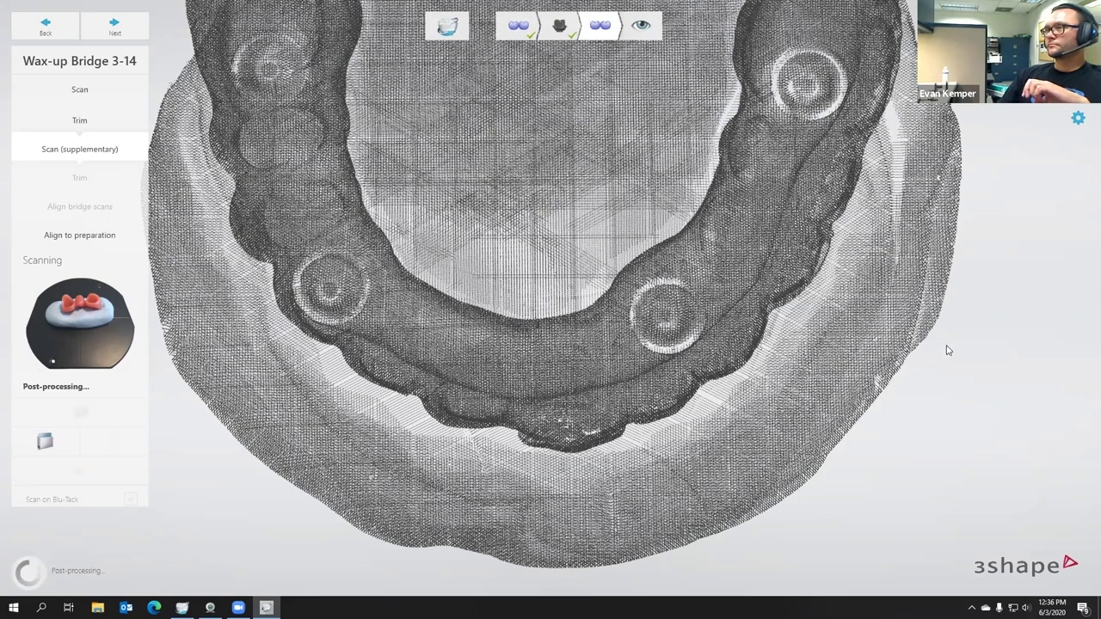
pyautogui.moveTo(774, 232); pyautogui.dragTo(753, 209, button='right')
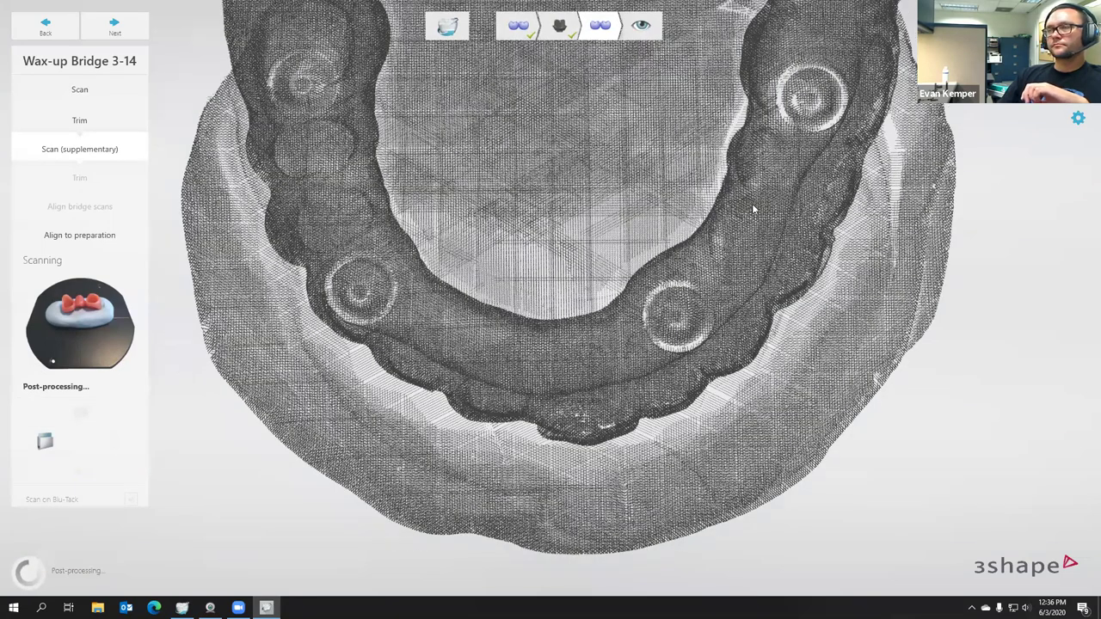
pyautogui.moveTo(727, 311); pyautogui.dragTo(704, 377, button='right')
pyautogui.moveTo(698, 422); pyautogui.dragTo(695, 418, button='right')
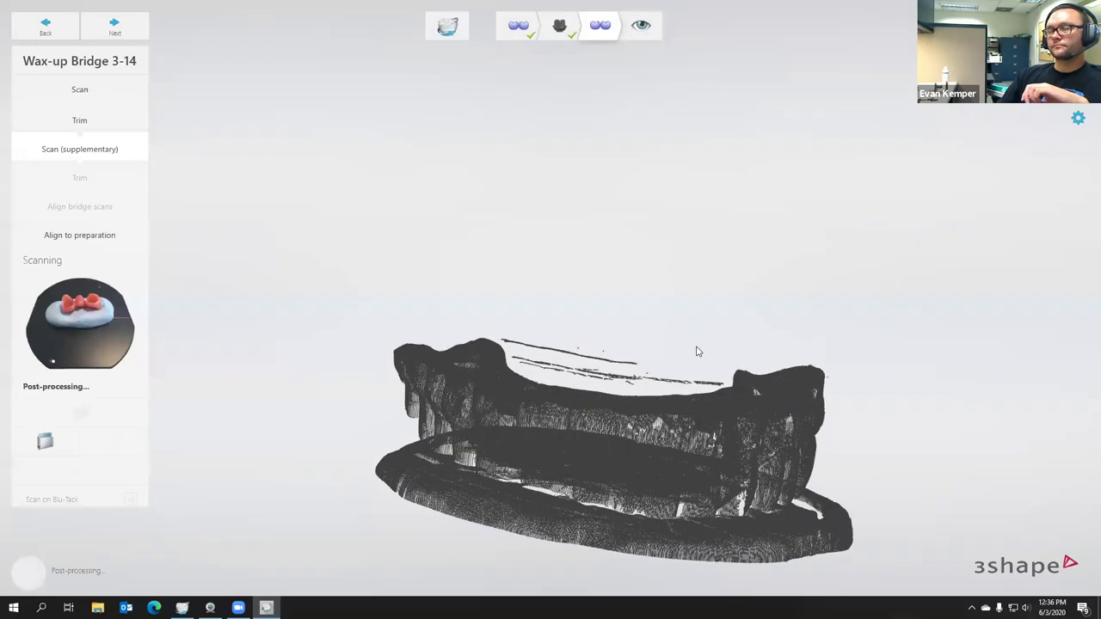
pyautogui.moveTo(674, 364); pyautogui.dragTo(516, 185, button='right')
# Step: Start a trim line on the supplementary scan along the outer gum surface, from the full-contour front teeth past the prepared teeth
pyautogui.click(79, 177)
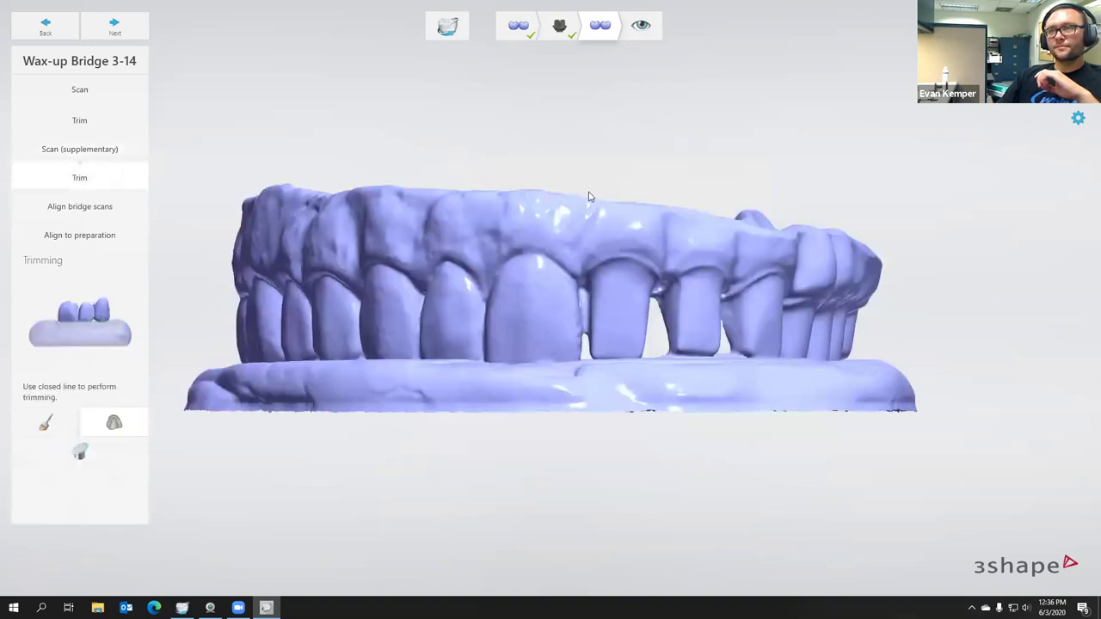
pyautogui.click(396, 237)
pyautogui.click(475, 235)
pyautogui.click(608, 247)
pyautogui.moveTo(697, 256)
pyautogui.mouseDown(button='right')
pyautogui.moveTo(745, 264)
pyautogui.moveTo(683, 258)
pyautogui.mouseUp(button='right')
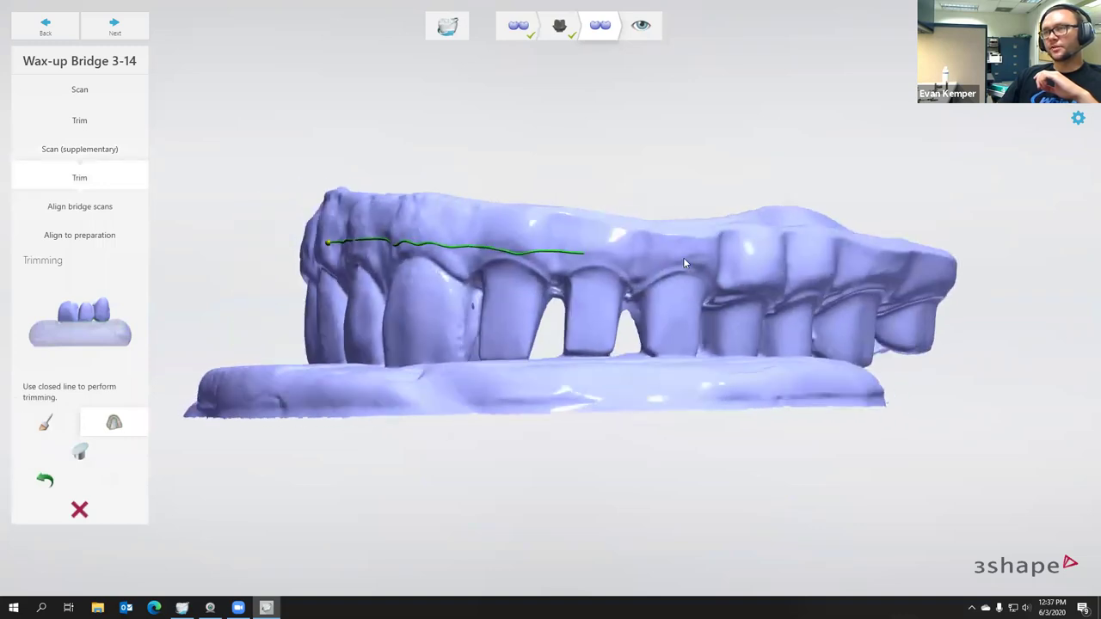
pyautogui.click(685, 256)
pyautogui.moveTo(769, 273); pyautogui.dragTo(671, 267, button='right')
pyautogui.click(738, 269)
# Step: Carry the supplementary trim line around the prepared rear molar and along the inner gum surface toward the opposite molar
pyautogui.moveTo(780, 271); pyautogui.dragTo(280, 248, button='right')
pyautogui.click(604, 244)
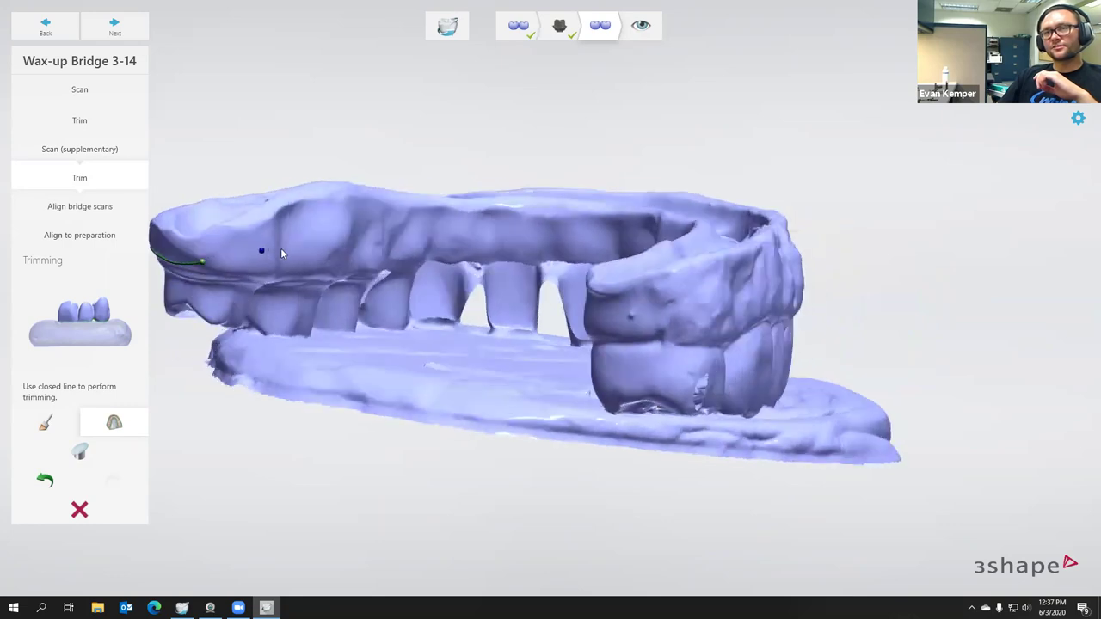
pyautogui.click(286, 251)
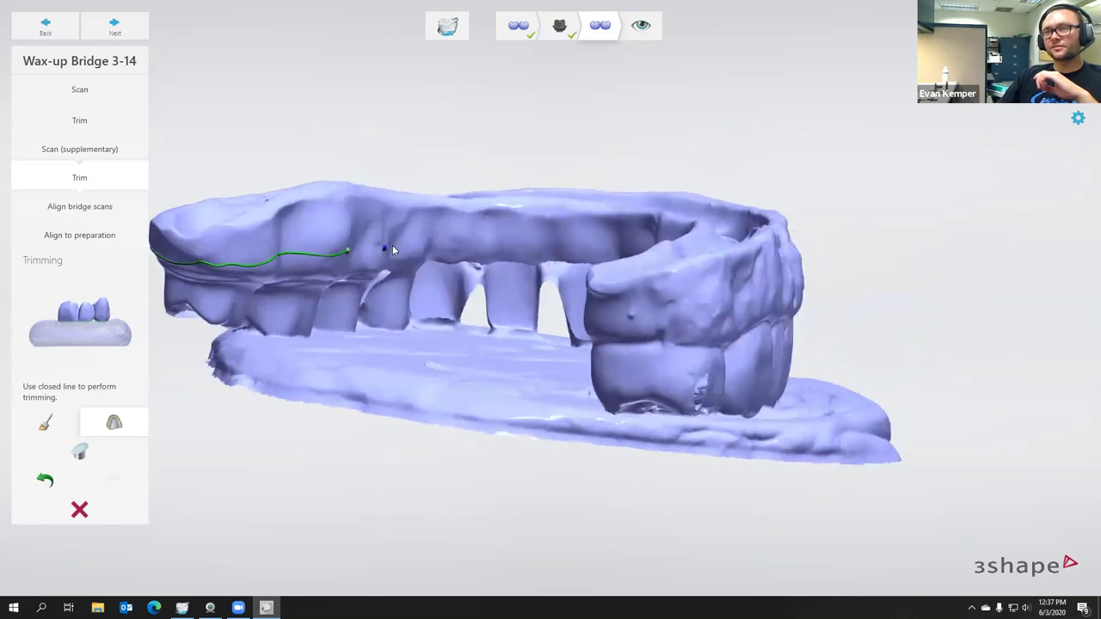
pyautogui.moveTo(461, 242); pyautogui.dragTo(537, 253, button='right')
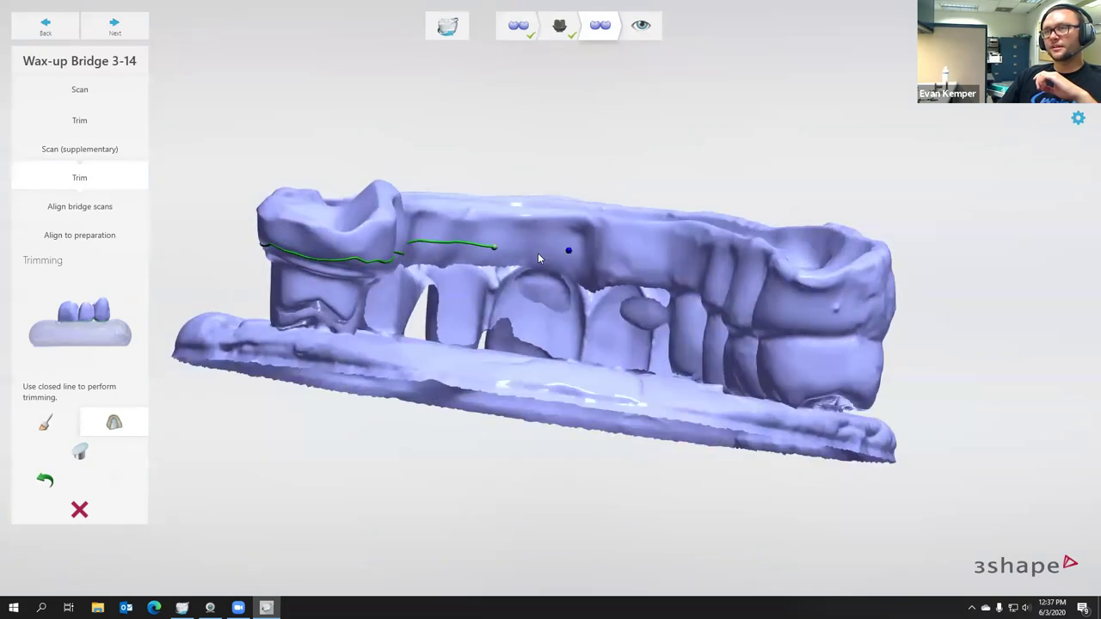
pyautogui.click(604, 260)
pyautogui.moveTo(638, 261); pyautogui.dragTo(671, 262, button='right')
pyautogui.click(656, 264)
pyautogui.click(746, 296)
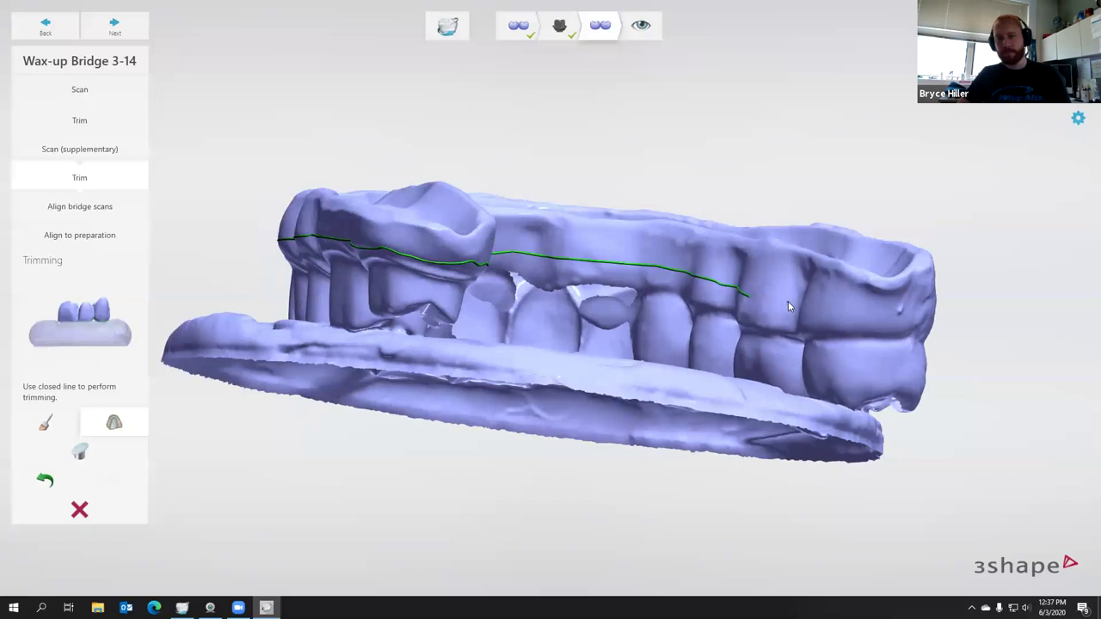
# Step: Finish the supplementary trim line around the full-contour rear molar, close it at its start, and proceed to bridge scan alignment
pyautogui.moveTo(779, 318); pyautogui.dragTo(543, 312, button='right')
pyautogui.click(485, 288)
pyautogui.click(576, 275)
pyautogui.click(710, 258)
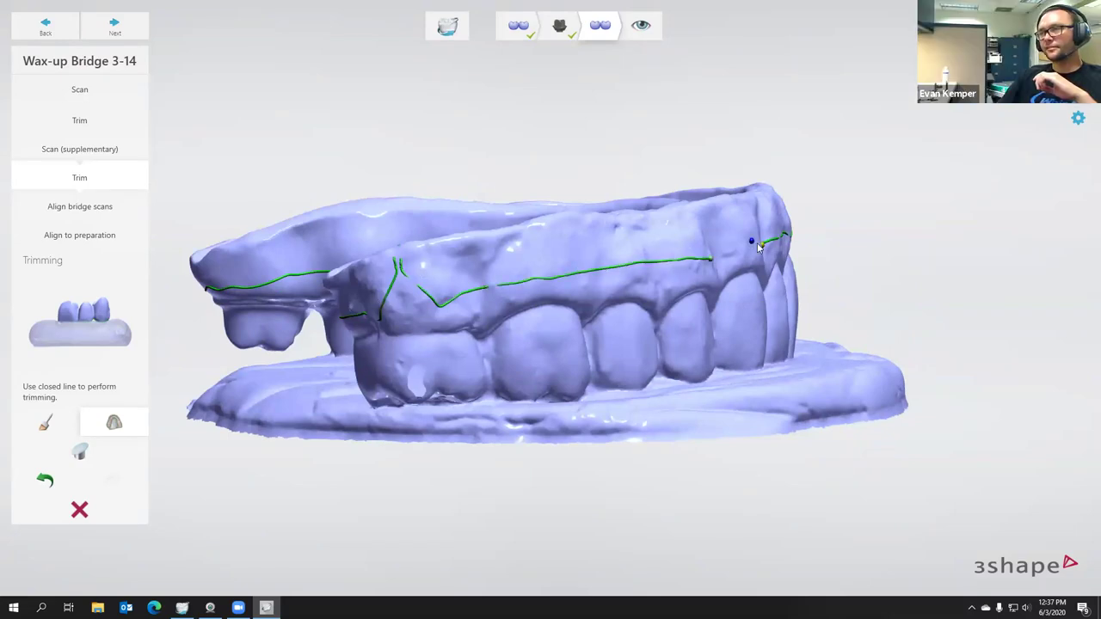
pyautogui.moveTo(762, 243); pyautogui.dragTo(592, 272, button='right')
pyautogui.click(682, 262)
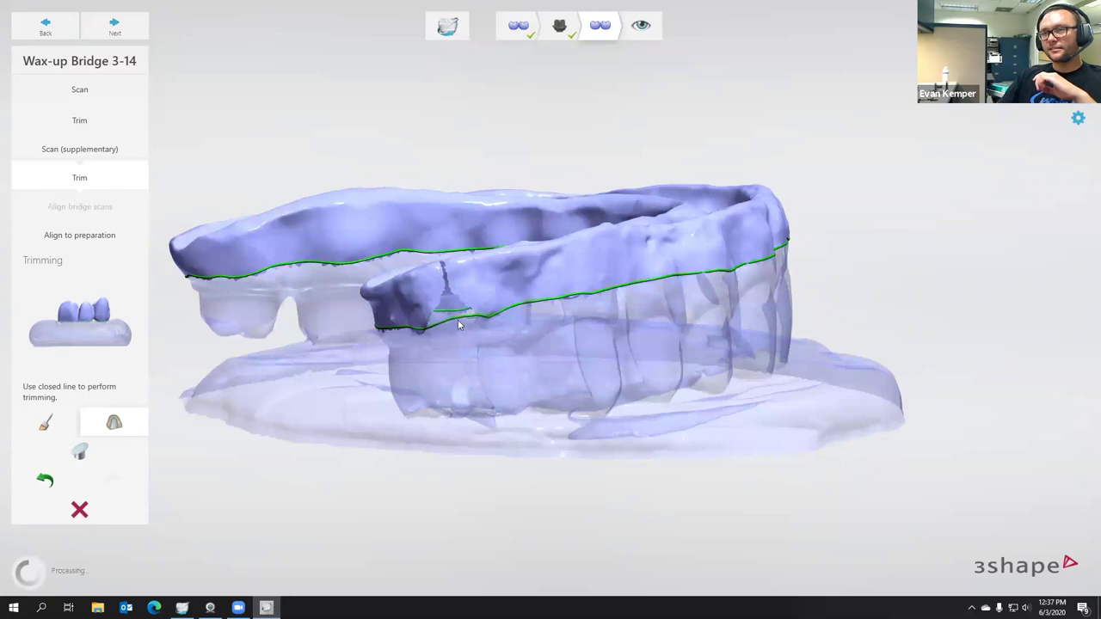
pyautogui.scroll(-3, 441, 302)
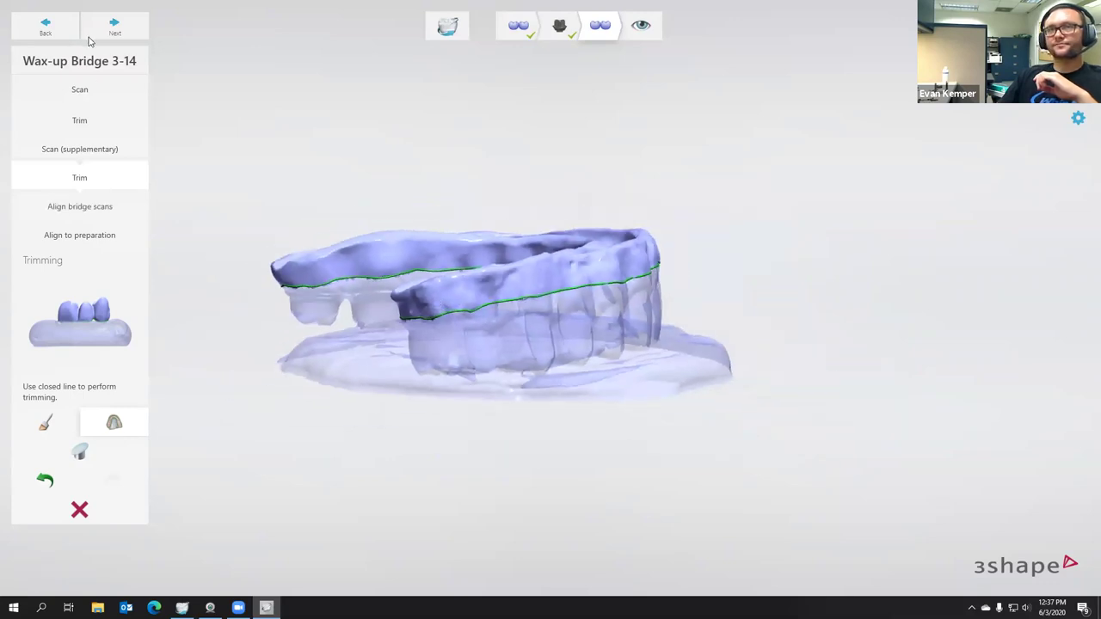
pyautogui.click(115, 32)
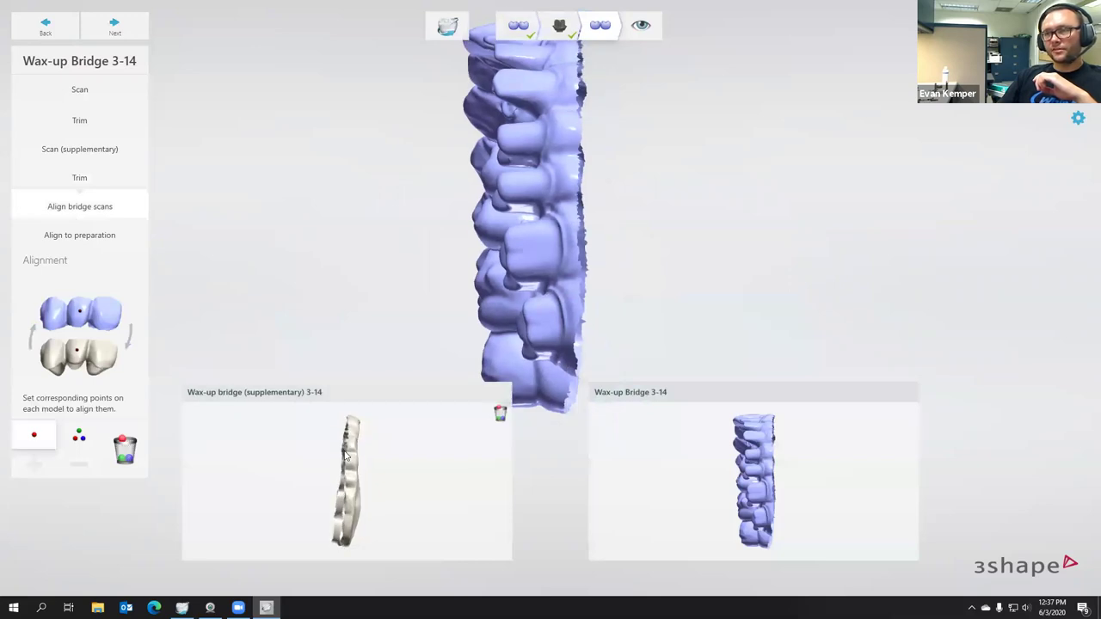
# Step: Align the supplementary scan to the bridge scan with one matching point on the outer gum near the full central incisor
pyautogui.scroll(2, 342, 463)
pyautogui.scroll(3, 341, 464)
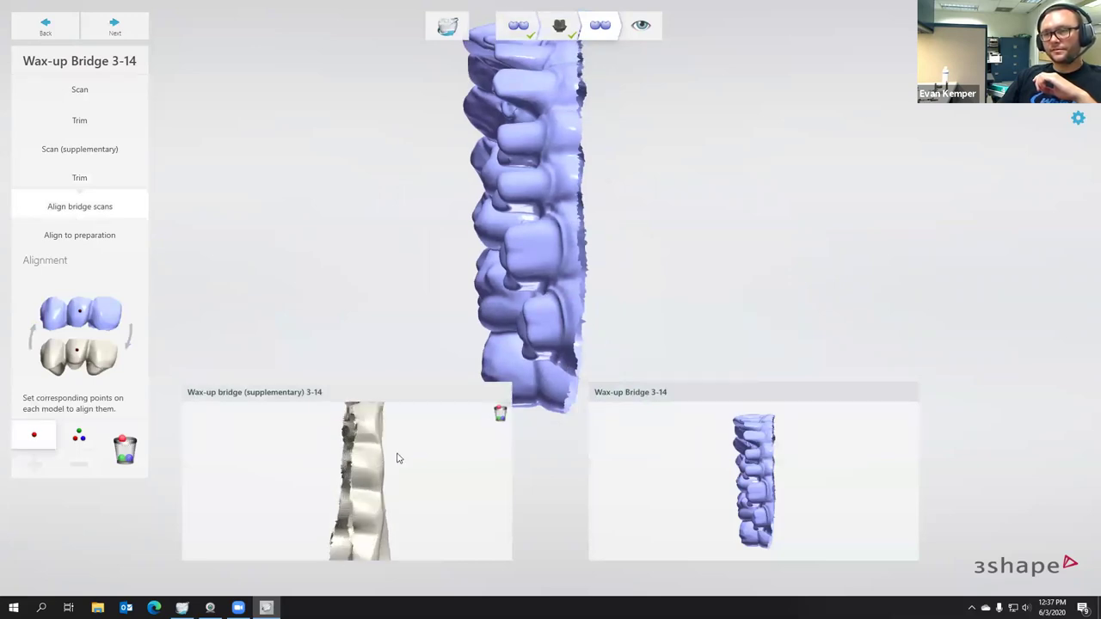
pyautogui.moveTo(402, 483); pyautogui.dragTo(356, 507, button='right')
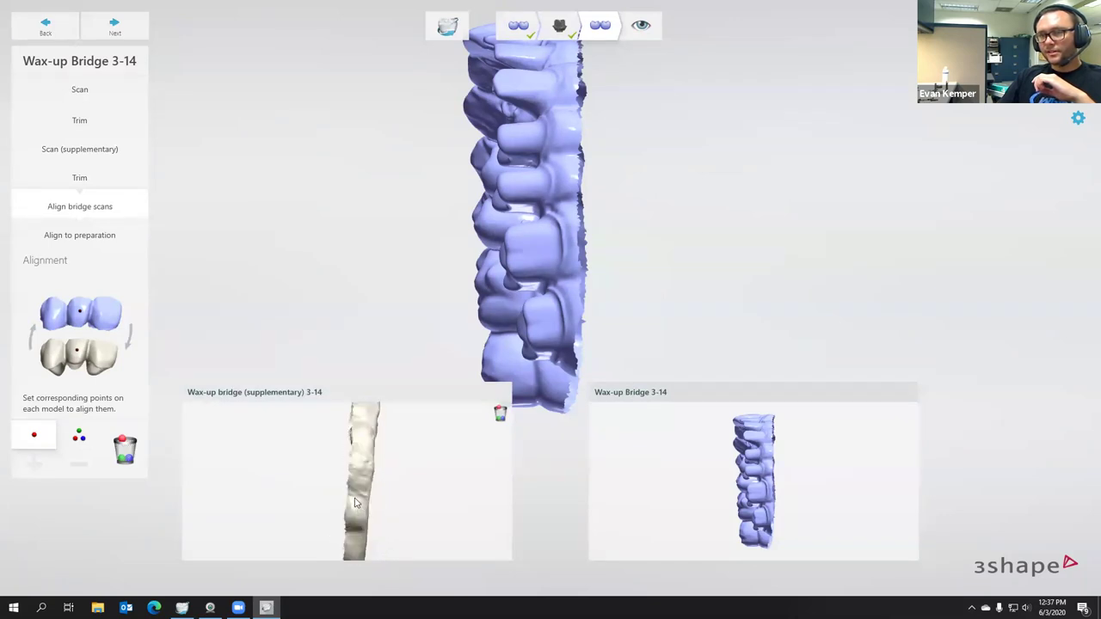
pyautogui.click(354, 495)
pyautogui.moveTo(755, 480); pyautogui.dragTo(764, 495, button='right')
pyautogui.click(763, 495)
pyautogui.scroll(3, 764, 496)
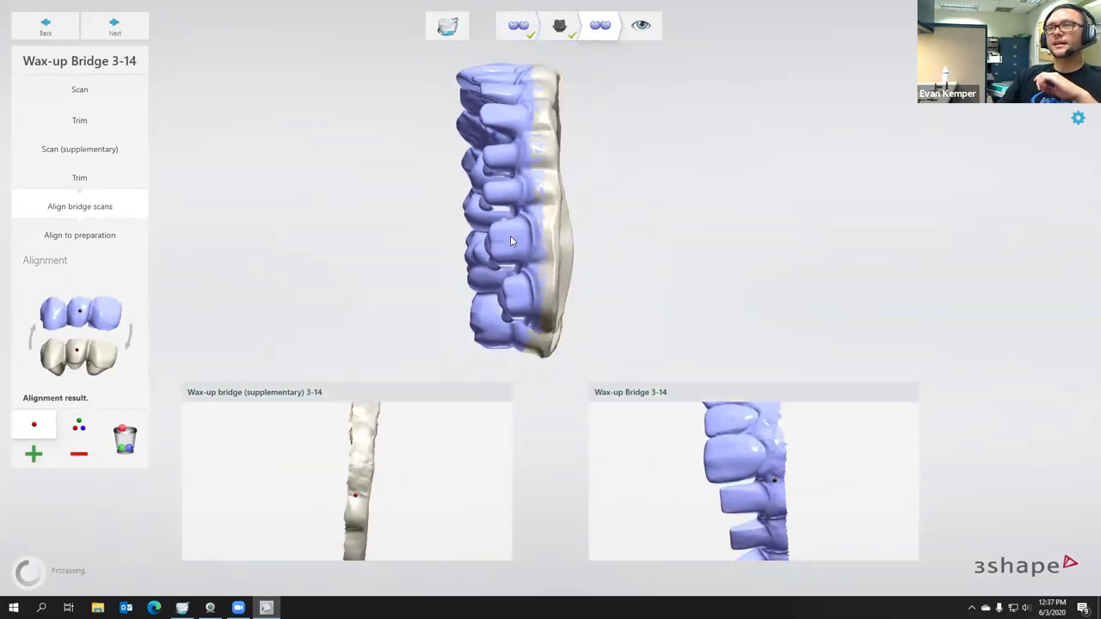
# Step: Check the aligned bridge scans from several sides and accept the result to reach the preparation alignment
pyautogui.moveTo(512, 318); pyautogui.dragTo(540, 200, button='right')
pyautogui.scroll(4, 532, 164)
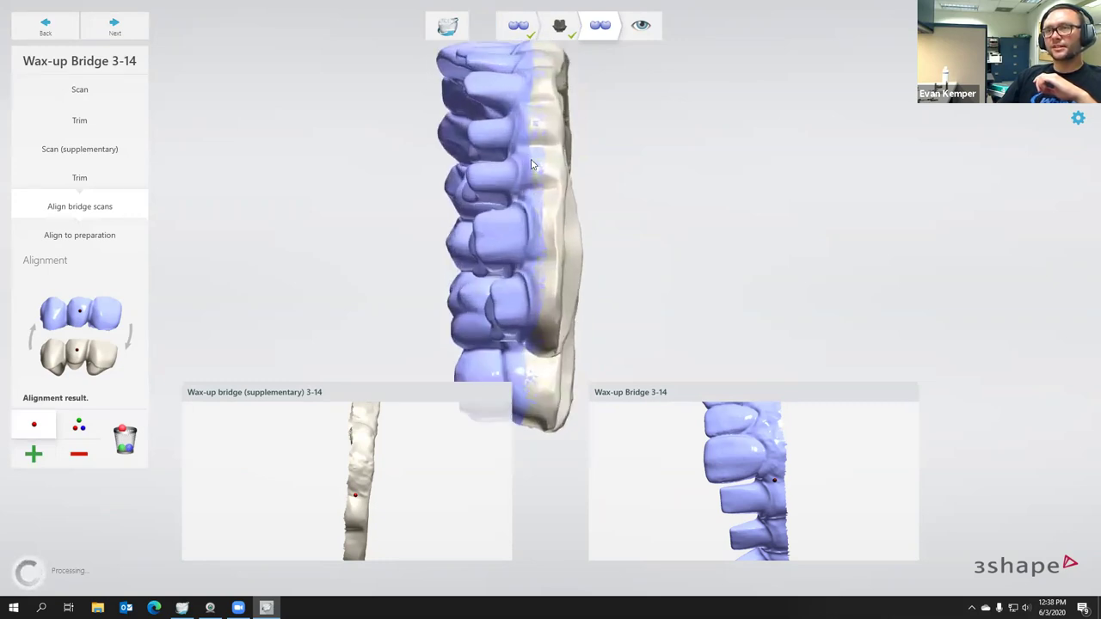
pyautogui.scroll(-2, 537, 247)
pyautogui.moveTo(537, 247); pyautogui.dragTo(502, 234, button='right')
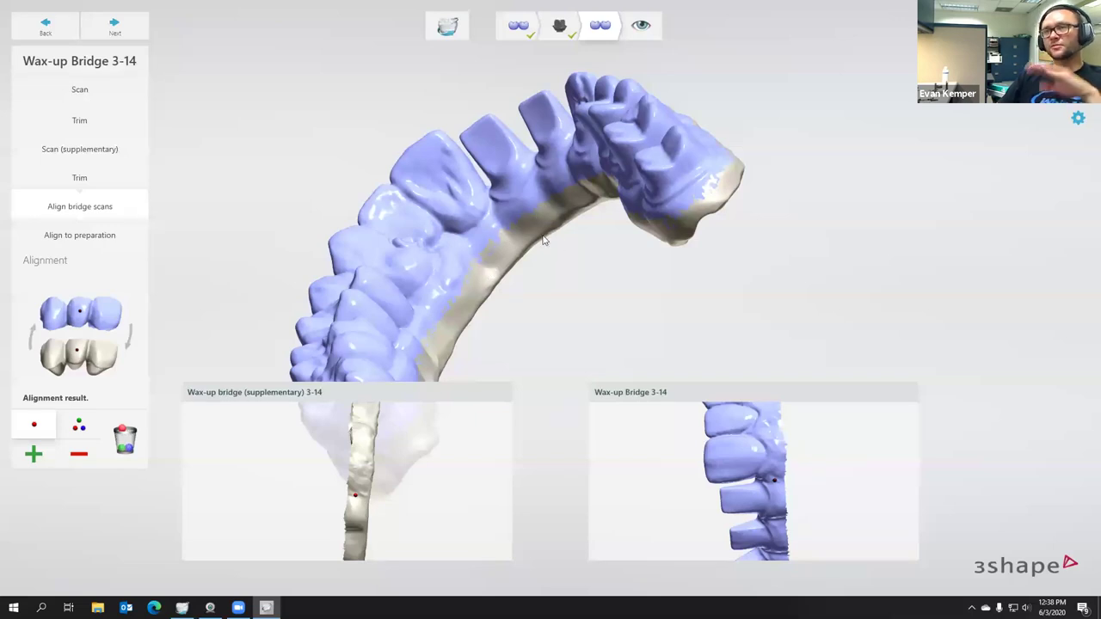
pyautogui.moveTo(532, 237); pyautogui.dragTo(493, 301, button='right')
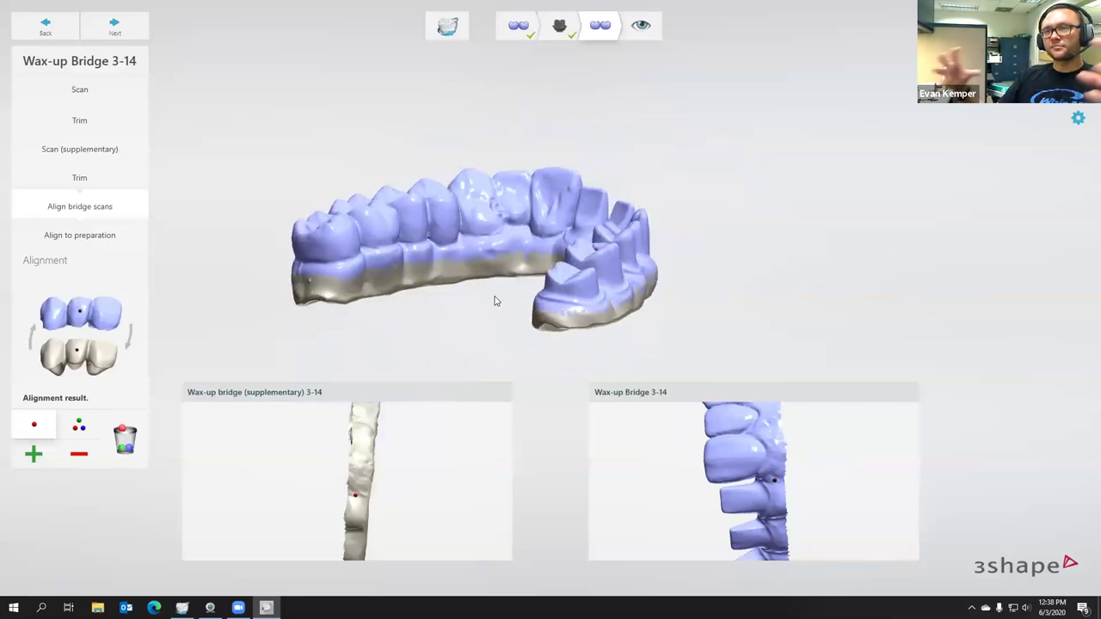
pyautogui.click(117, 27)
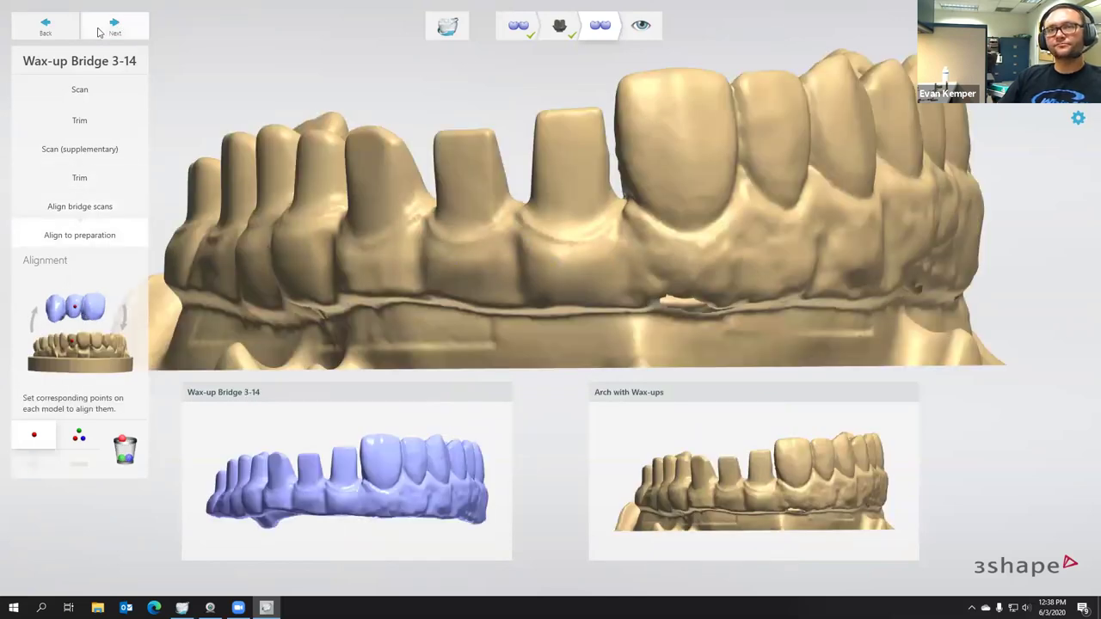
# Step: Align Wax-up Bridge 3-14 to Arch with Wax-ups using one matching point below the full central incisor, and accept it
pyautogui.moveTo(431, 490); pyautogui.dragTo(373, 507, button='right')
pyautogui.click(362, 509)
pyautogui.click(799, 484)
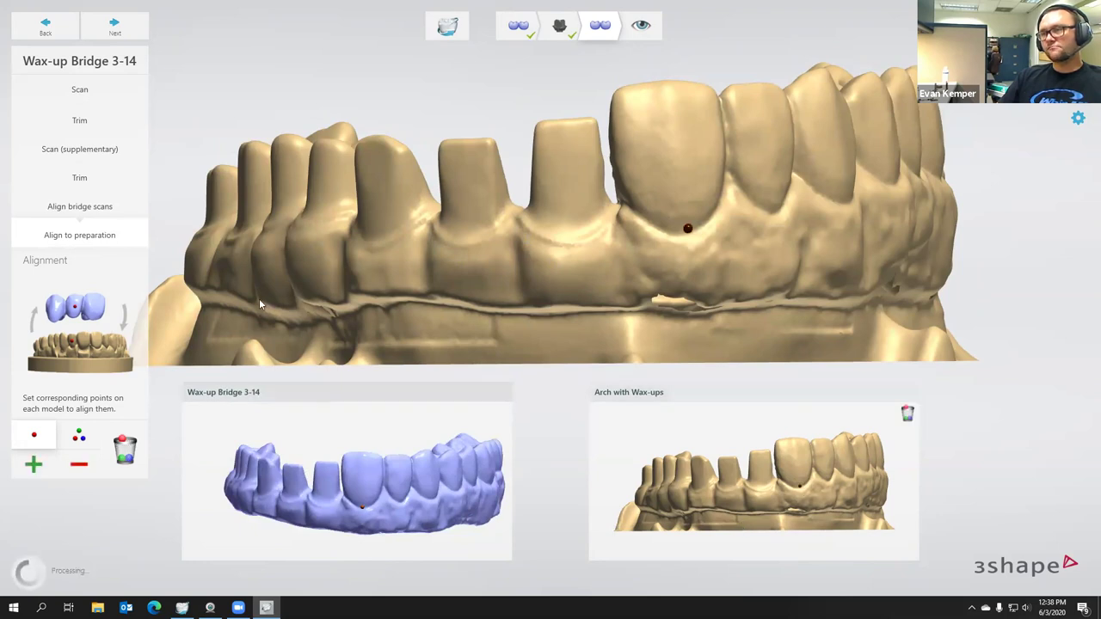
pyautogui.moveTo(217, 291); pyautogui.dragTo(524, 297, button='right')
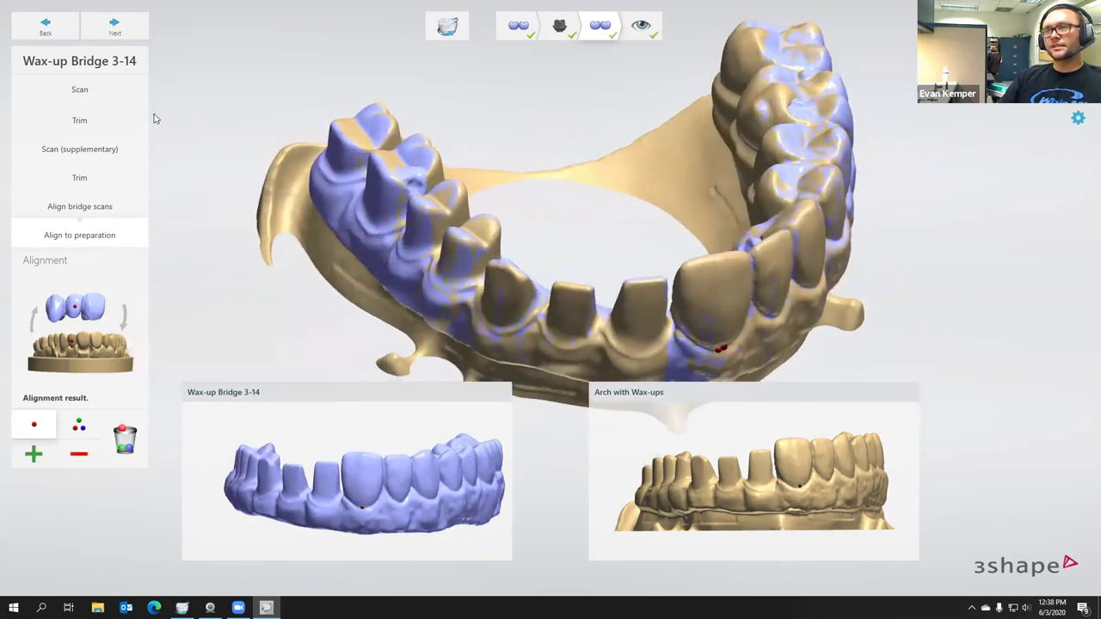
pyautogui.click(114, 26)
# Step: Inspect the saved scans, send the order to Dental Designer, and advance to the occlusal alignment
pyautogui.moveTo(464, 284); pyautogui.dragTo(360, 215, button='right')
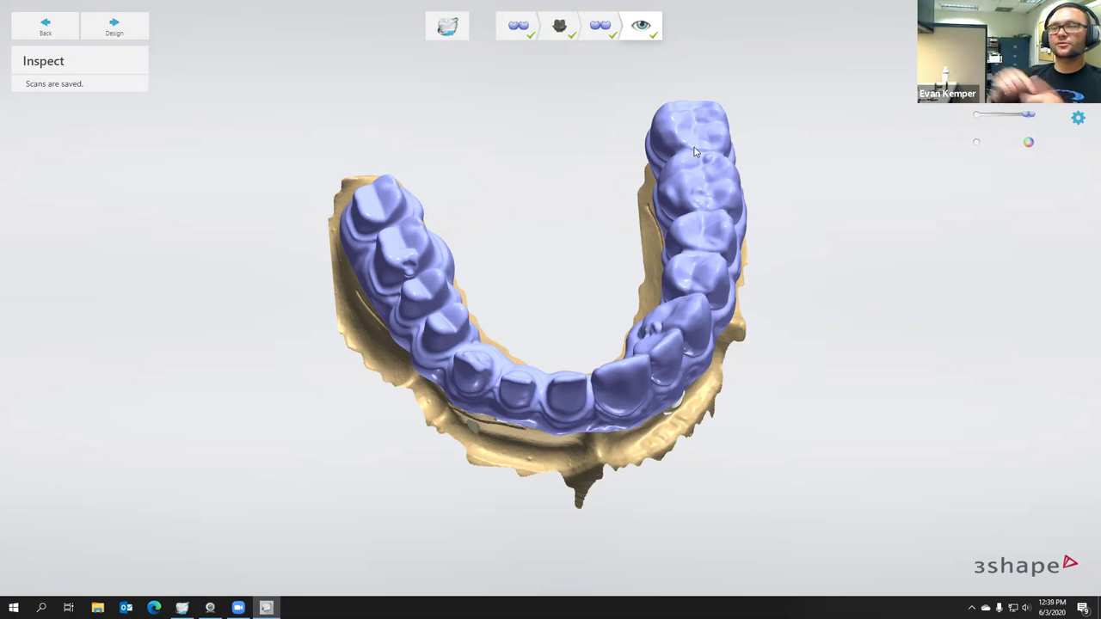
pyautogui.click(108, 27)
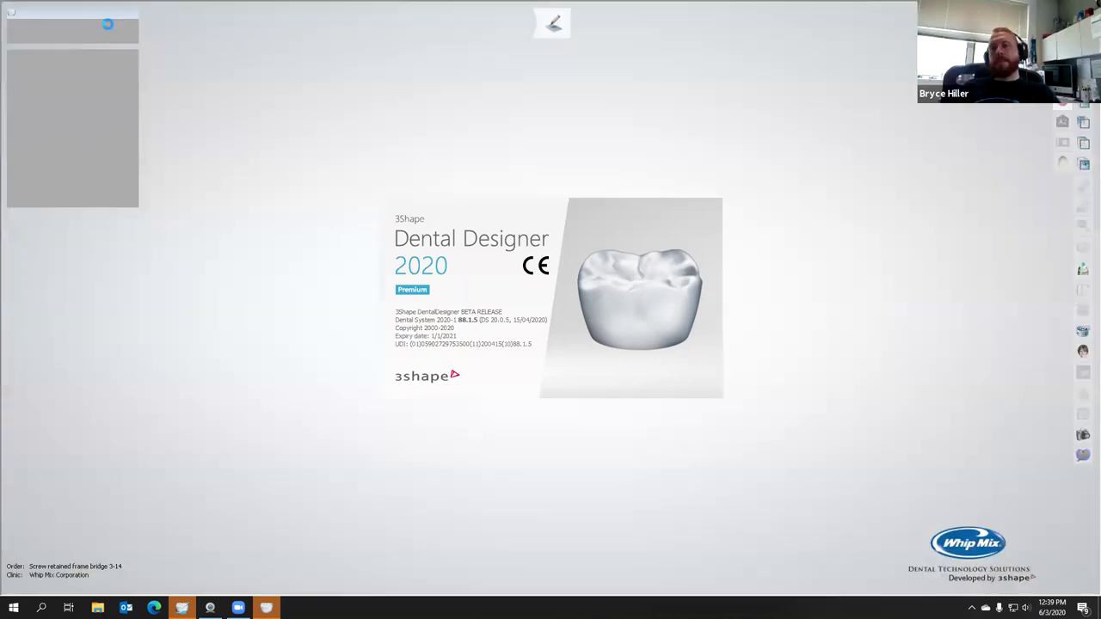
pyautogui.click(115, 27)
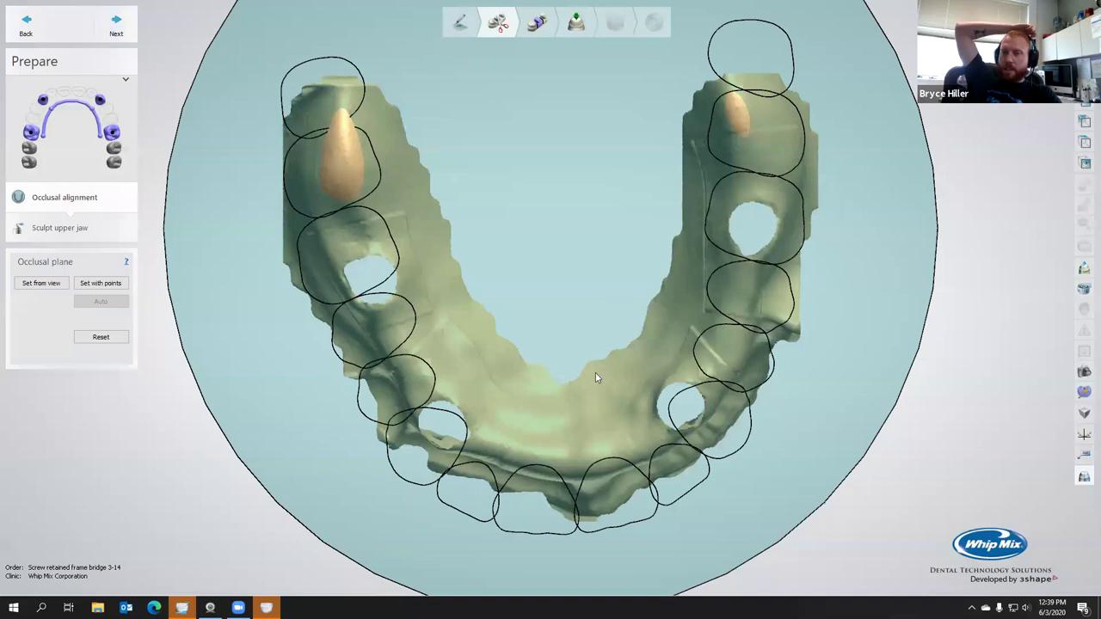
# Step: View the upper jaw model from the side and level the tilted occlusal plane
pyautogui.scroll(3, 579, 383)
pyautogui.scroll(-5, 579, 383)
pyautogui.moveTo(580, 381); pyautogui.dragTo(670, 275, button='right')
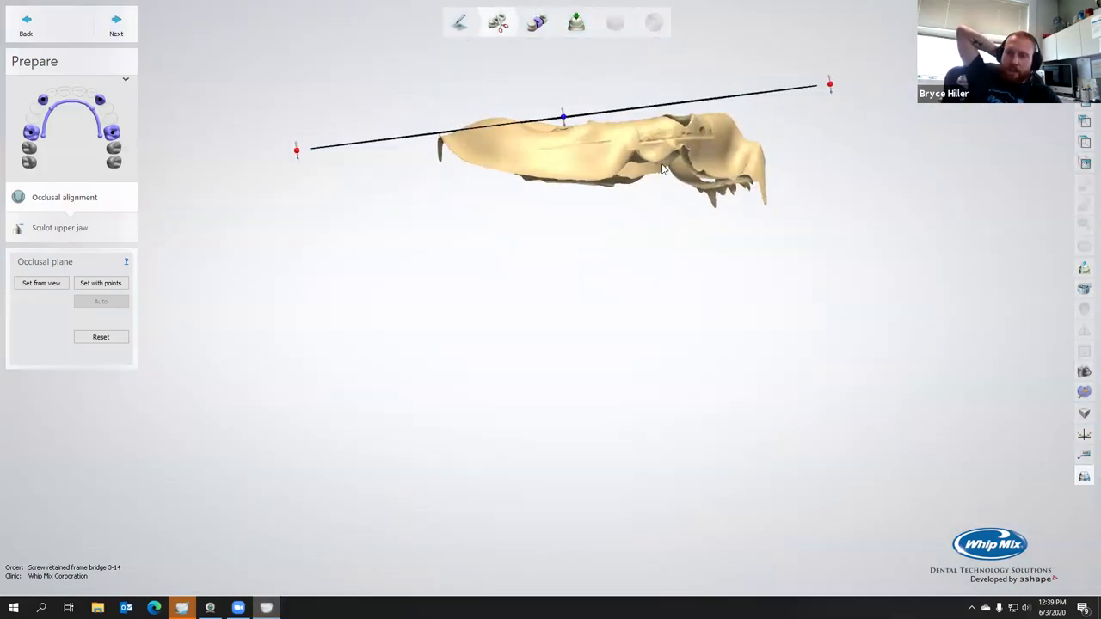
pyautogui.moveTo(662, 235); pyautogui.dragTo(659, 290, button='middle')
pyautogui.moveTo(789, 224); pyautogui.dragTo(786, 251)
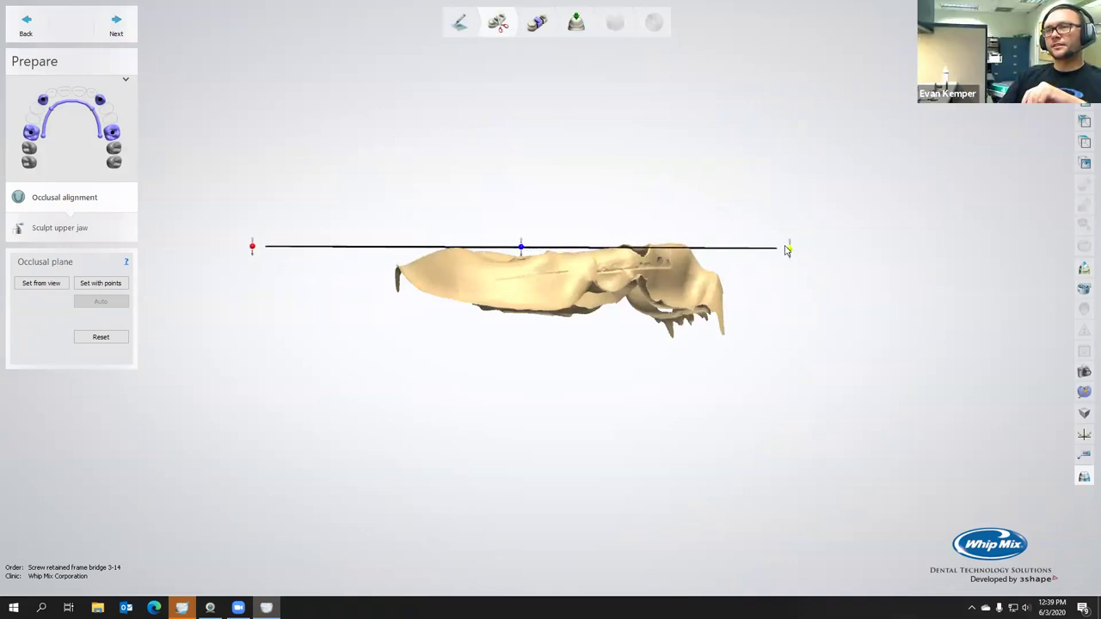
# Step: Raise the occlusal plane clear above the jaw model, fine-tune its tilt and height, and check the tooth outlines over the arch
pyautogui.moveTo(522, 249); pyautogui.dragTo(521, 188)
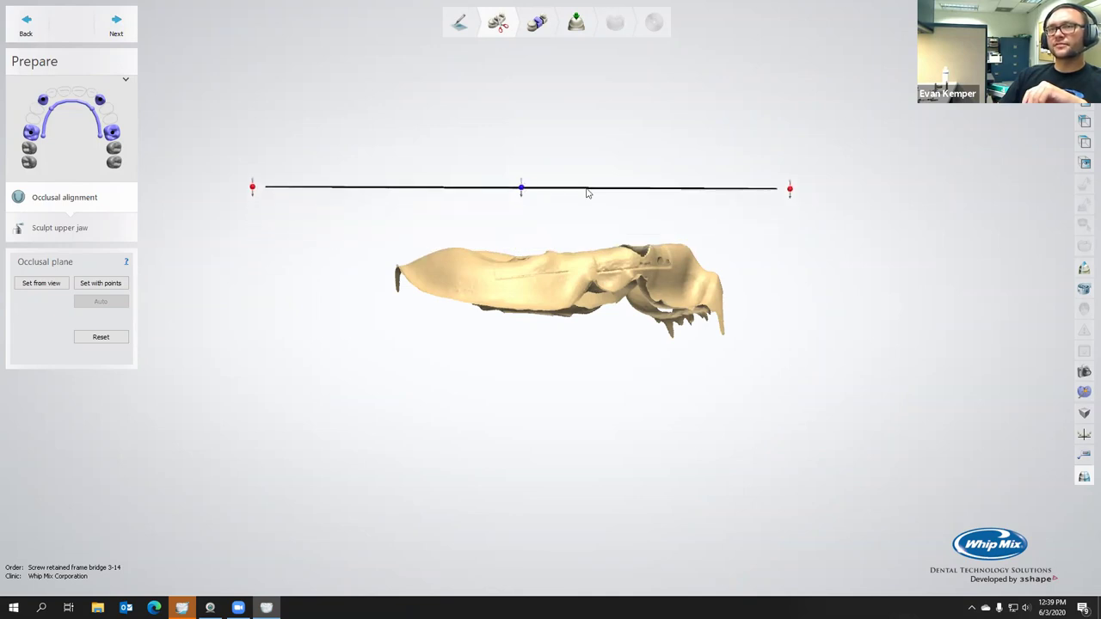
pyautogui.moveTo(790, 193); pyautogui.dragTo(789, 184)
pyautogui.moveTo(522, 191); pyautogui.dragTo(523, 202)
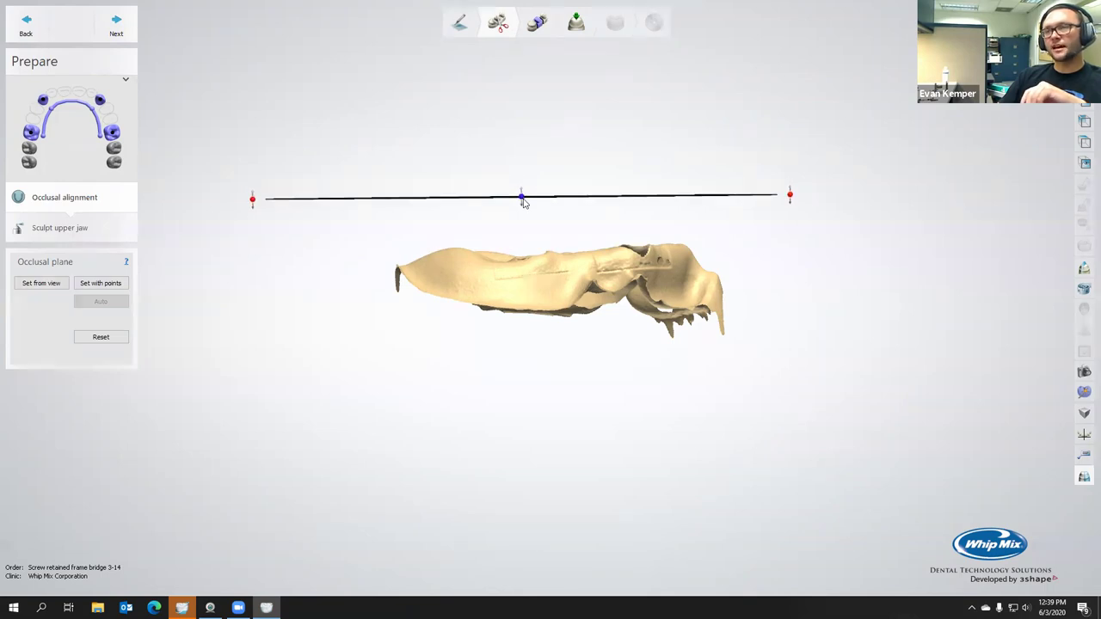
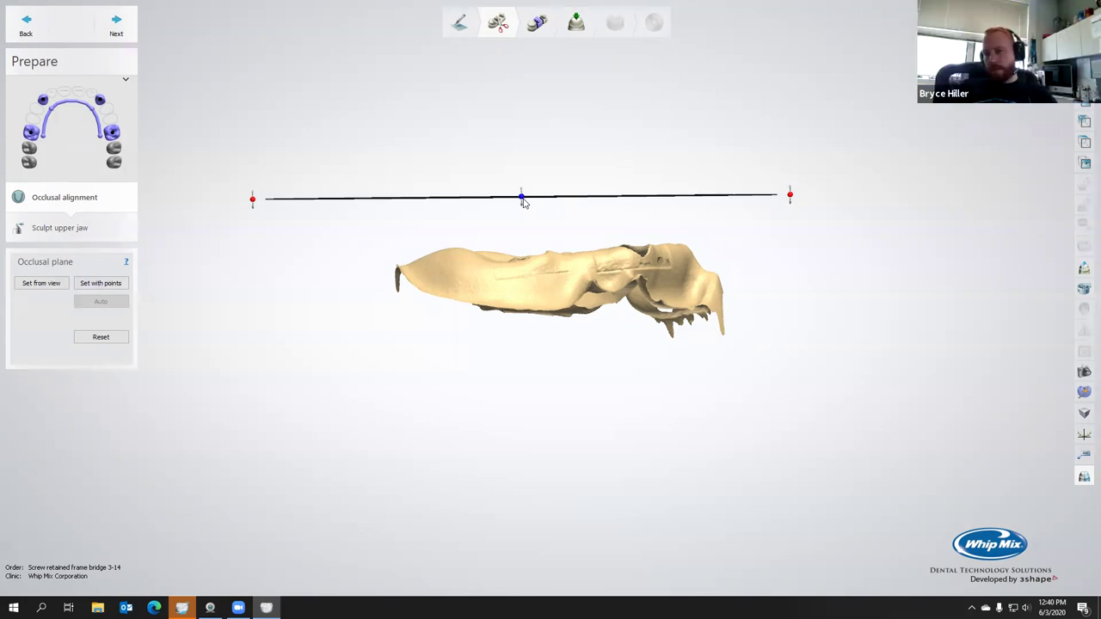
pyautogui.moveTo(523, 201); pyautogui.dragTo(523, 279, button='right')
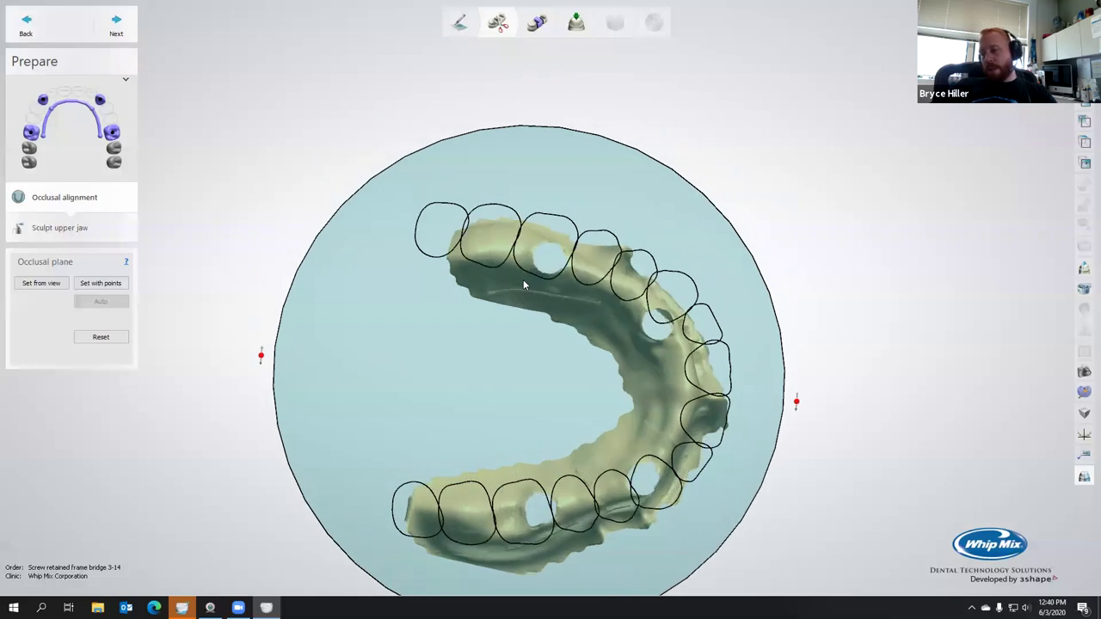
# Step: Recheck the occlusal plane from the side and above, accept it, and continue past upper jaw sculpting without changes
pyautogui.scroll(-3, 523, 280)
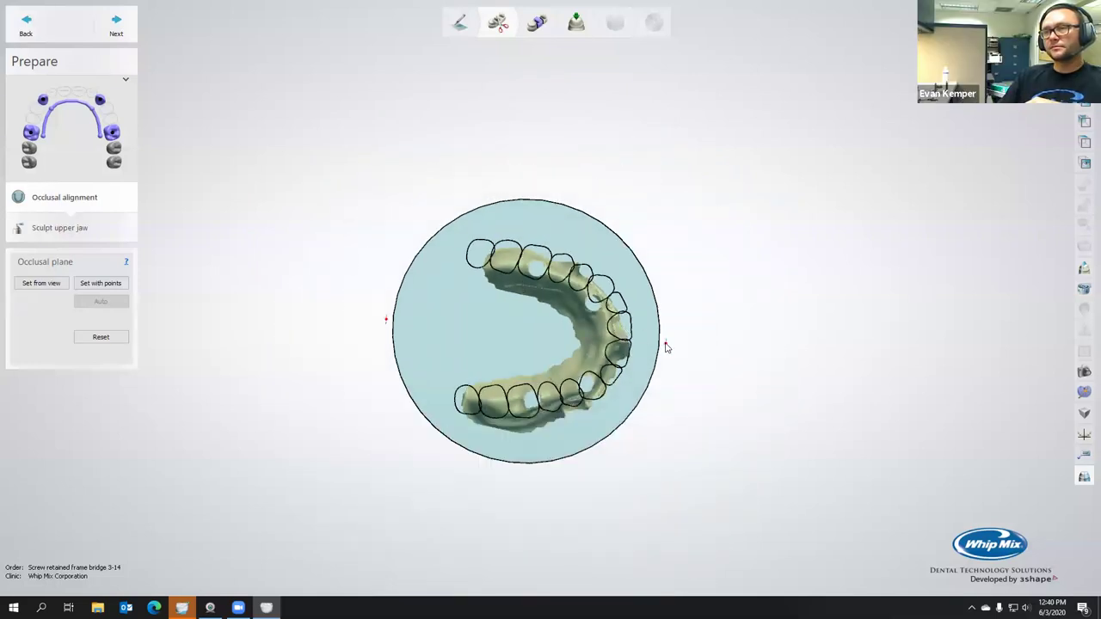
pyautogui.moveTo(667, 346); pyautogui.dragTo(529, 245, button='right')
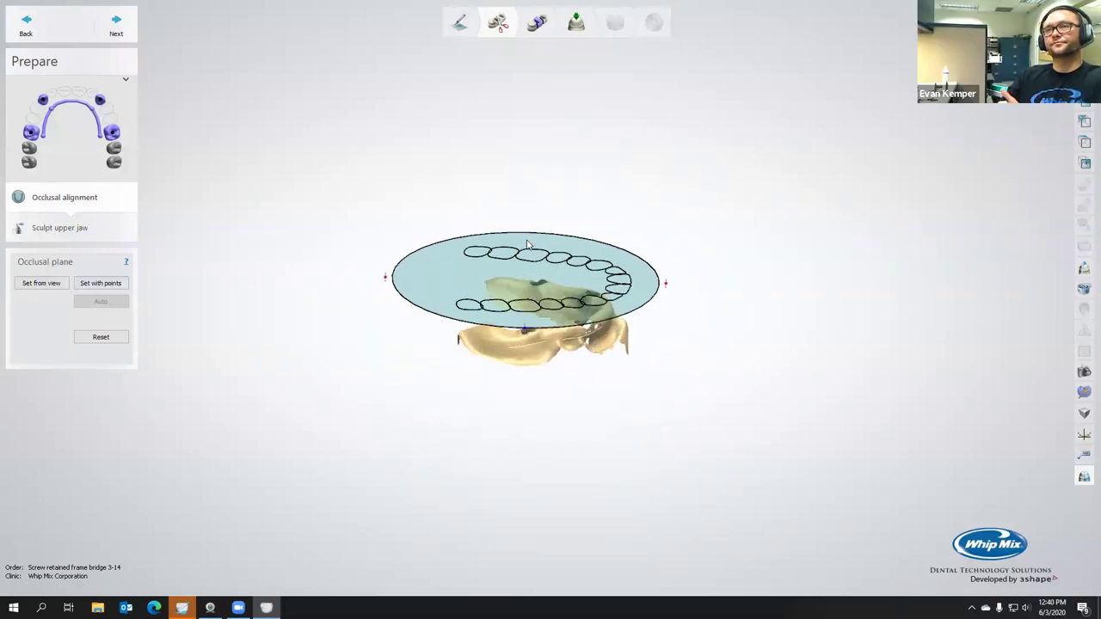
pyautogui.moveTo(527, 245); pyautogui.dragTo(524, 308, button='right')
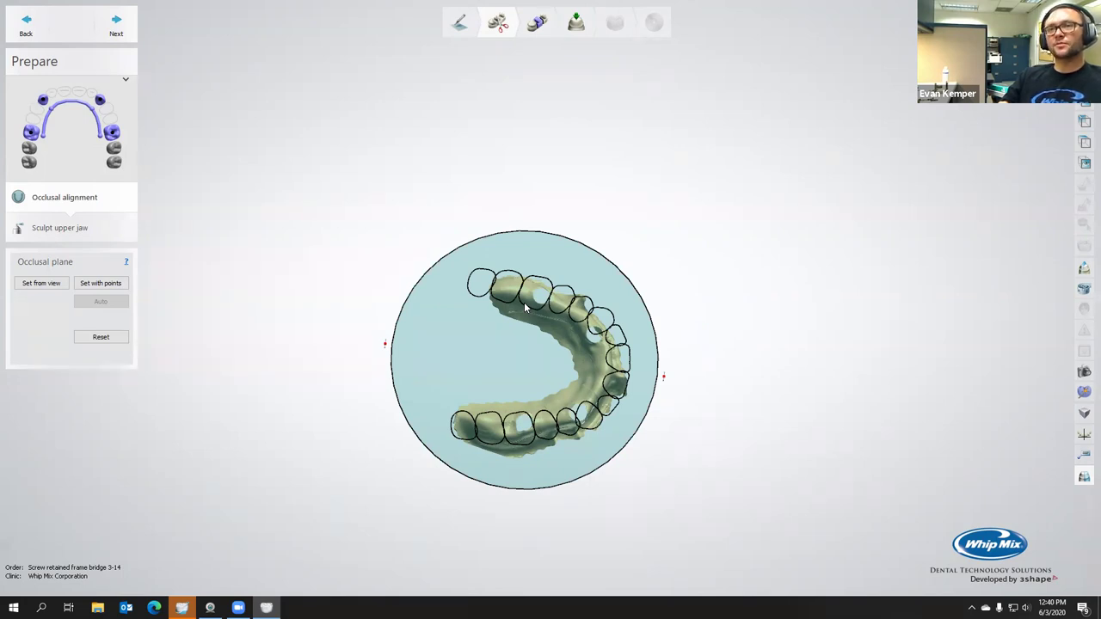
pyautogui.click(116, 26)
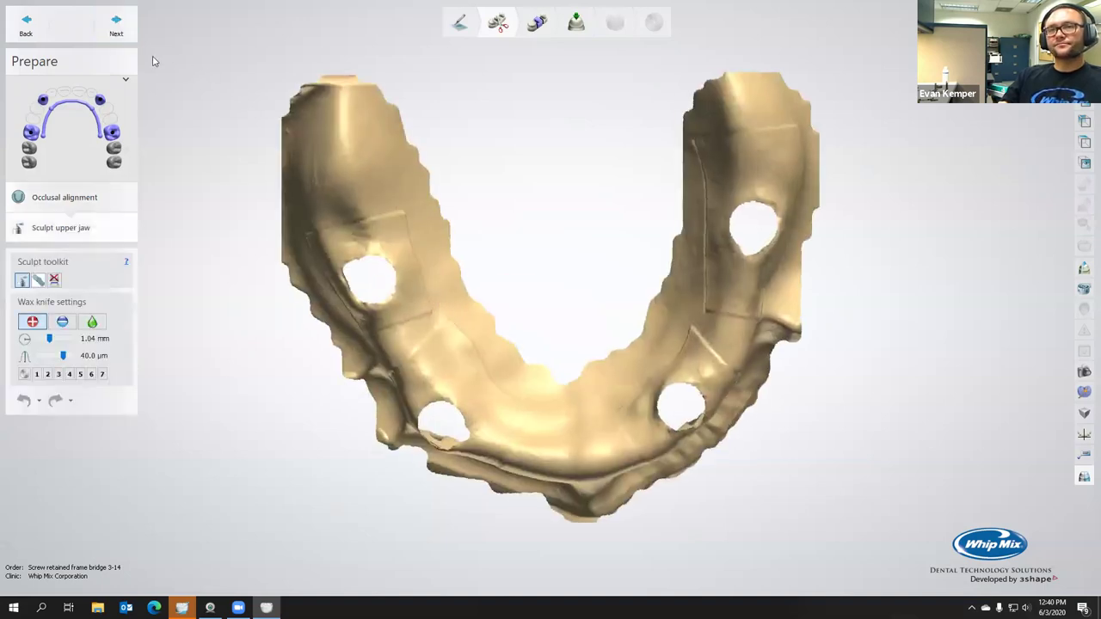
pyautogui.moveTo(385, 215)
pyautogui.mouseDown(button='right')
pyautogui.moveTo(386, 138)
pyautogui.moveTo(389, 201)
pyautogui.mouseUp(button='right')
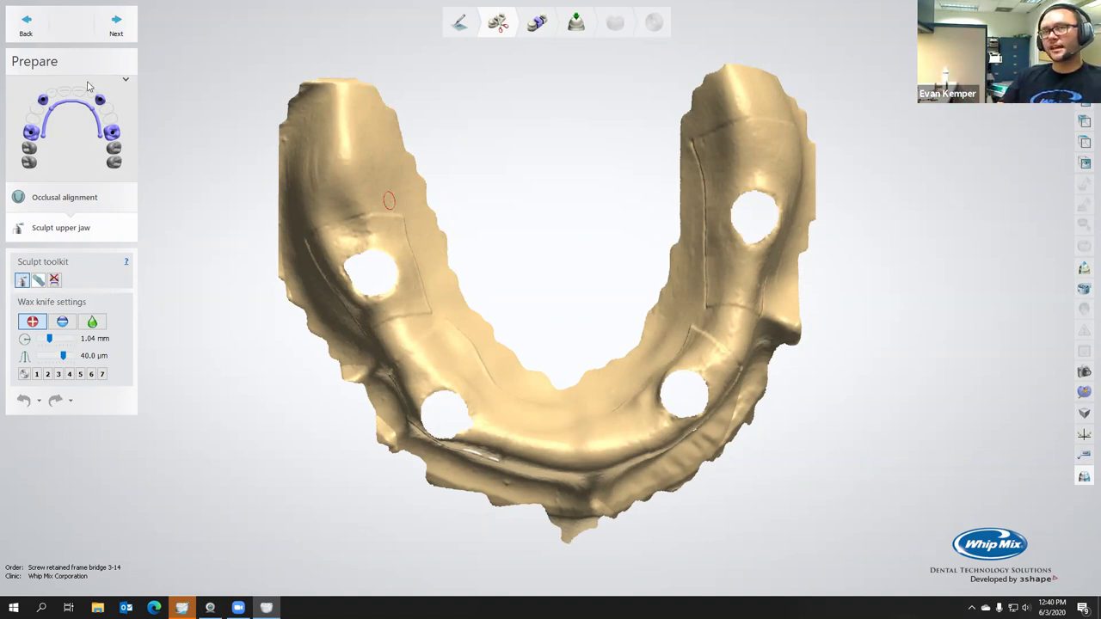
pyautogui.click(113, 26)
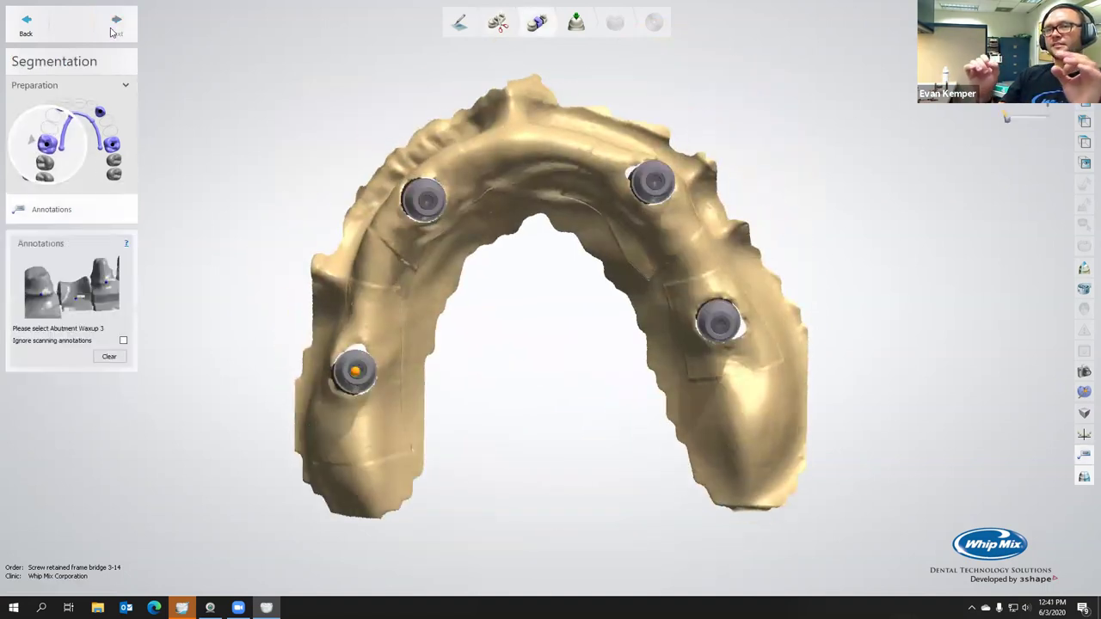
# Step: Annotate Abutment Waxups 3, 6, 11 and 14 at their implant sites, and continue to the insertion direction
pyautogui.click(332, 369)
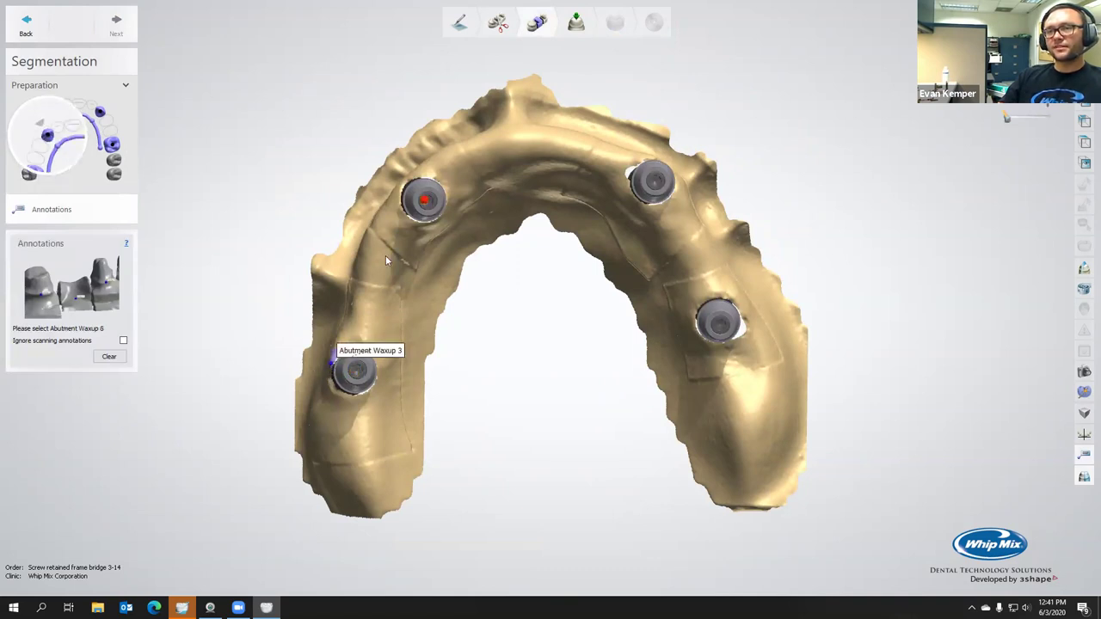
pyautogui.click(427, 176)
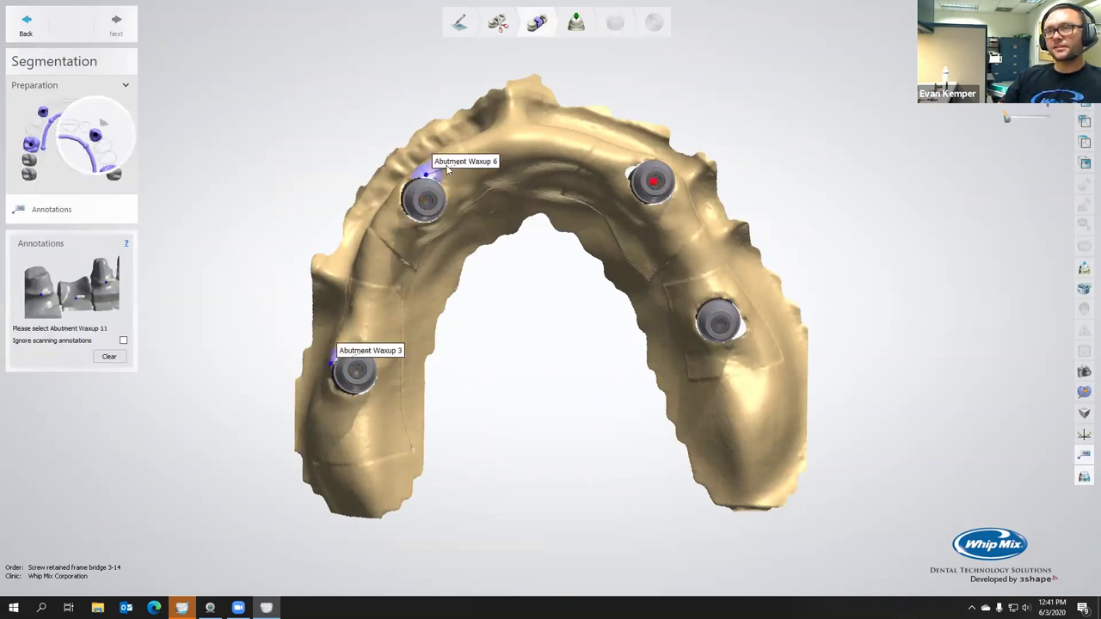
pyautogui.click(643, 160)
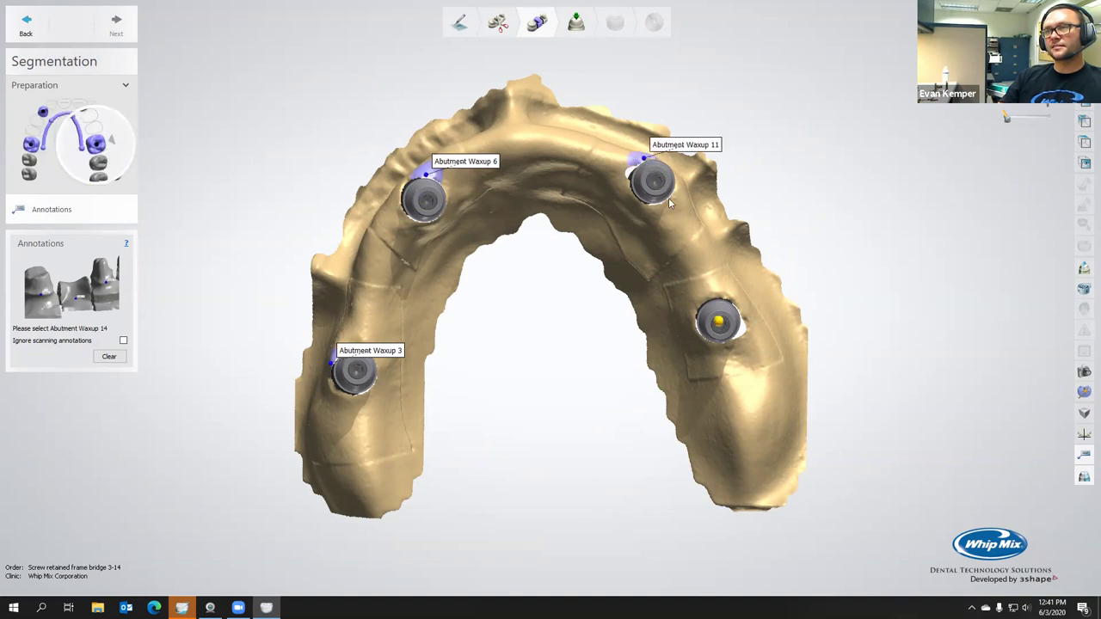
pyautogui.click(733, 298)
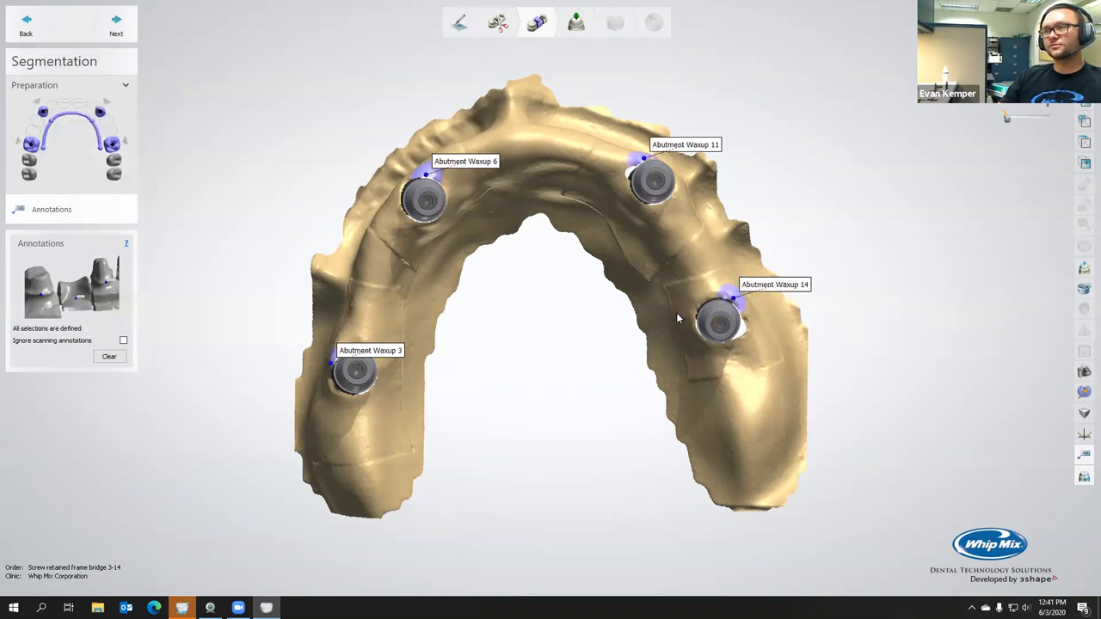
pyautogui.click(131, 31)
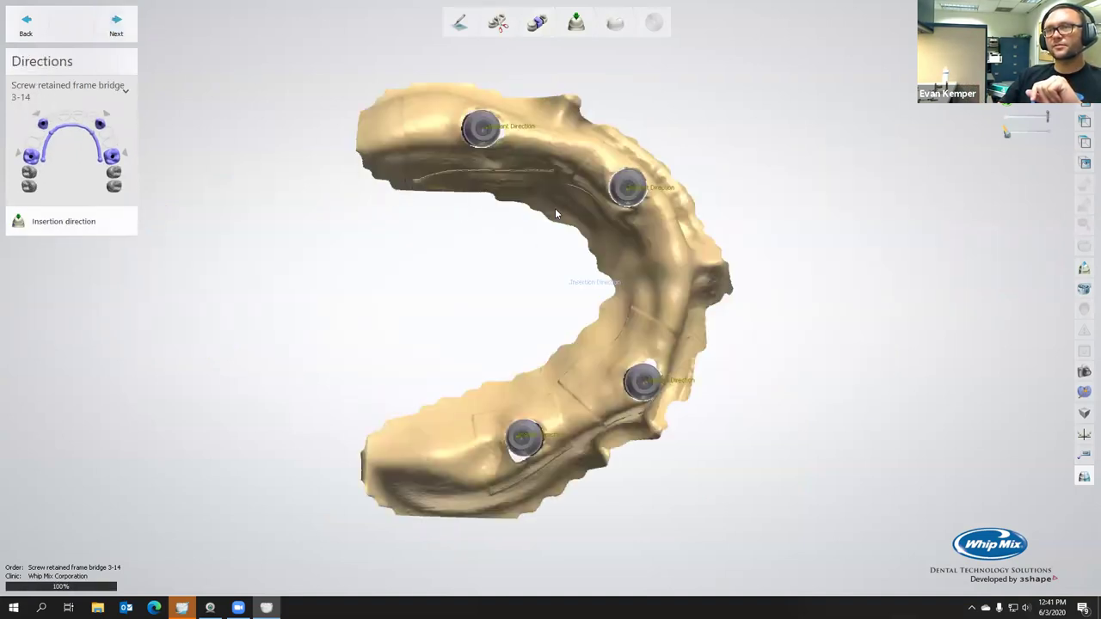
# Step: Adjust the model visibility to show the implant analogs, review the insertion direction from both sides, and accept it to enter frame design
pyautogui.moveTo(558, 259); pyautogui.dragTo(632, 159, button='right')
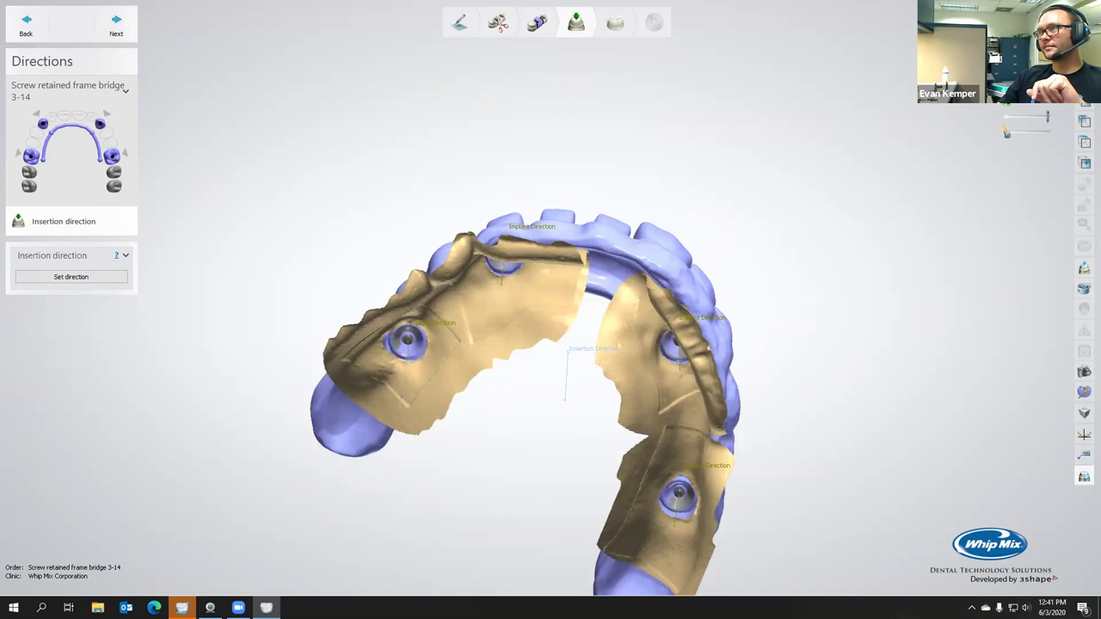
pyautogui.click(1007, 116)
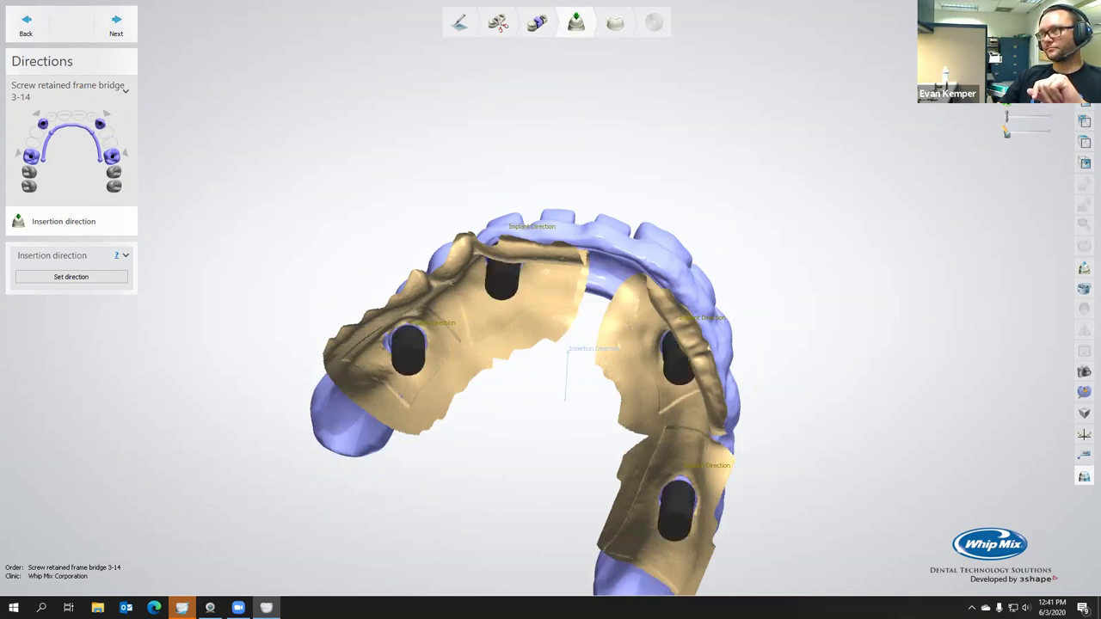
pyautogui.moveTo(761, 157); pyautogui.dragTo(364, 127, button='right')
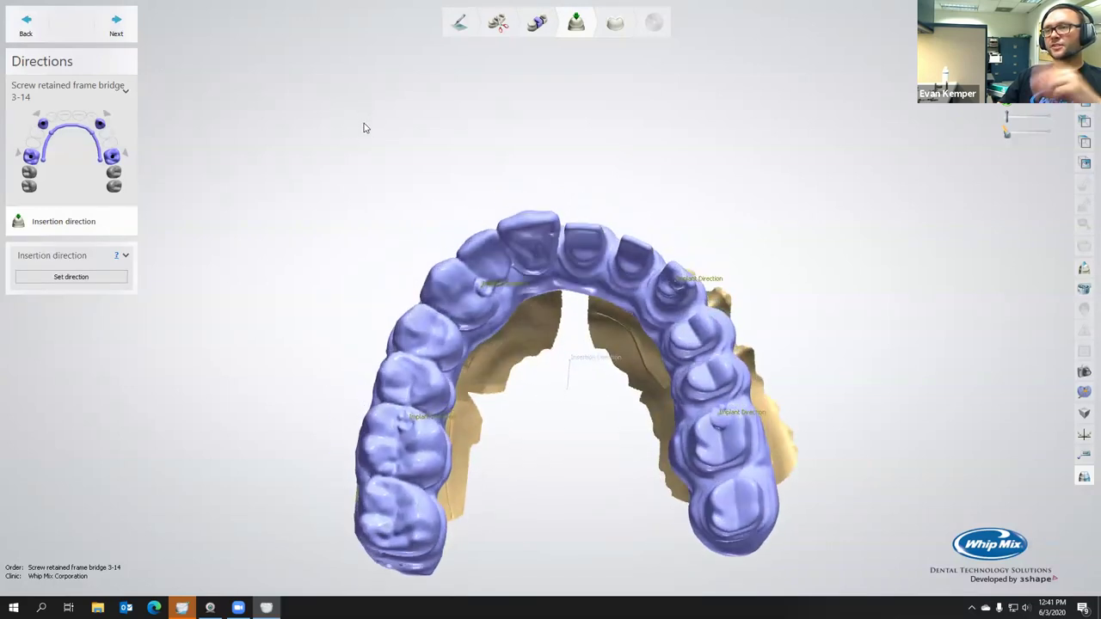
pyautogui.moveTo(468, 267); pyautogui.dragTo(439, 202, button='right')
pyautogui.click(121, 39)
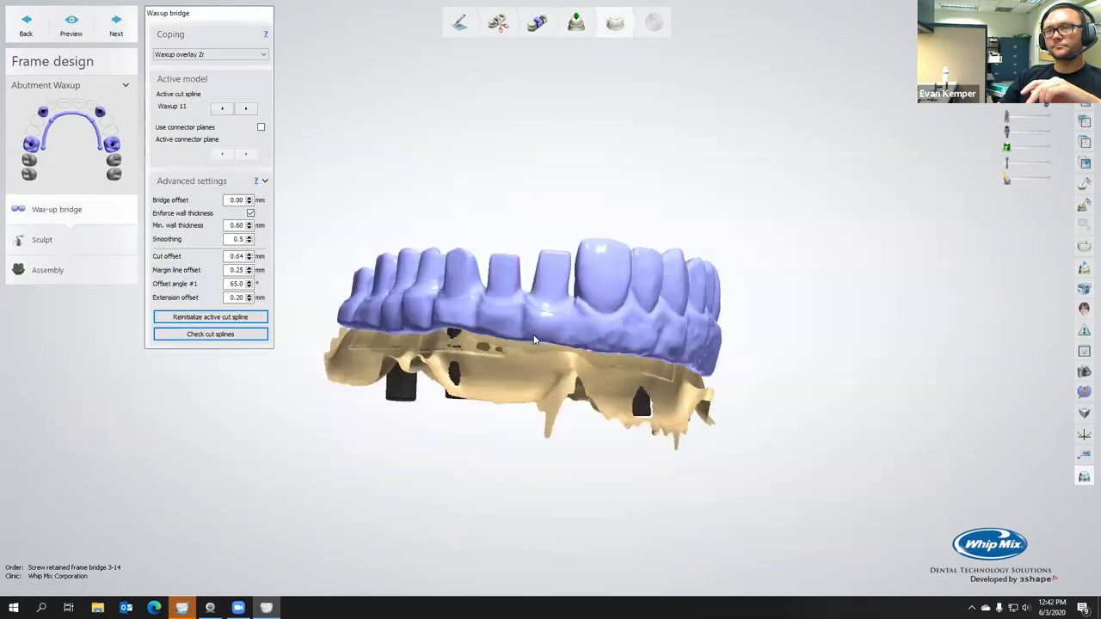
# Step: Hide the upper jaw model, activate the Waxup 6 cut spline, and inspect the underside of the wax-up bridge around the implants
pyautogui.moveTo(496, 273); pyautogui.dragTo(494, 243, button='right')
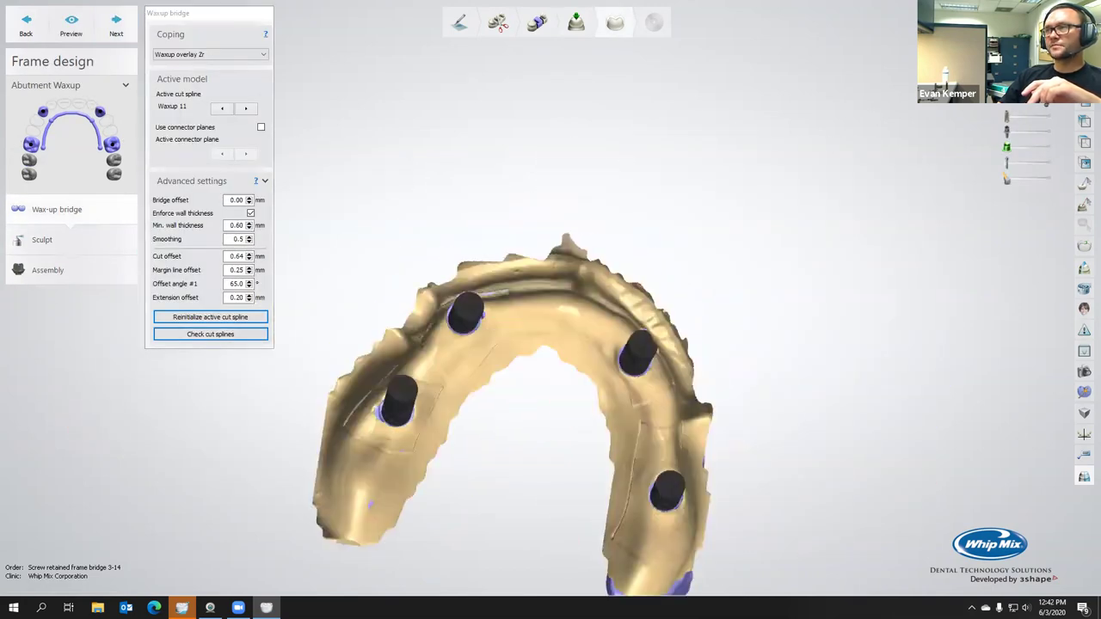
pyautogui.moveTo(605, 220); pyautogui.dragTo(605, 164, button='right')
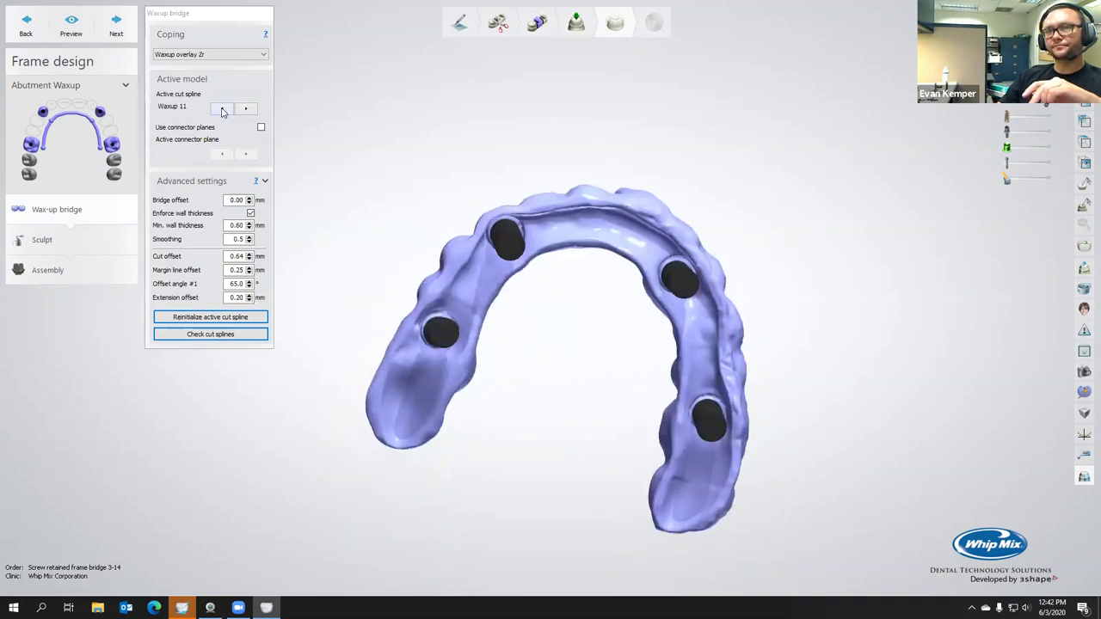
pyautogui.click(222, 108)
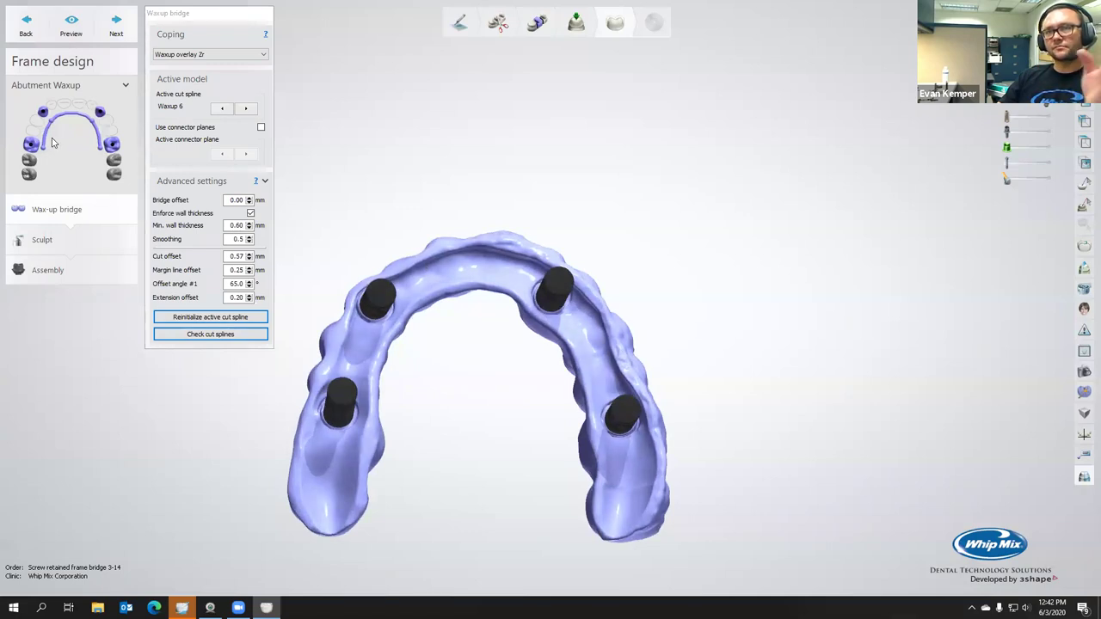
pyautogui.scroll(6, 359, 412)
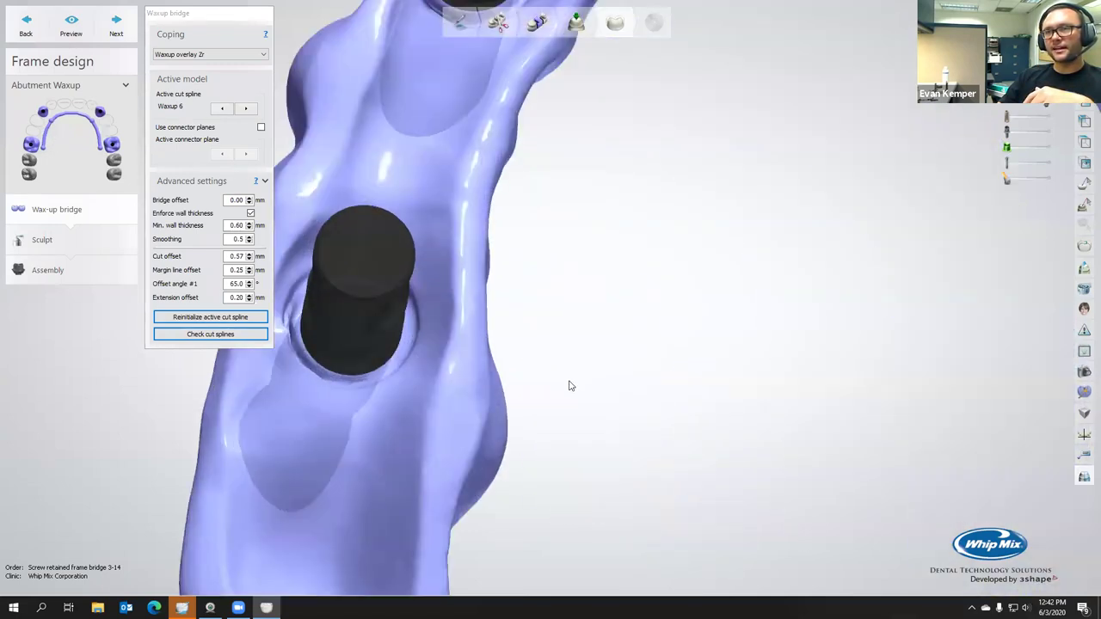
pyautogui.moveTo(569, 385); pyautogui.dragTo(704, 371, button='right')
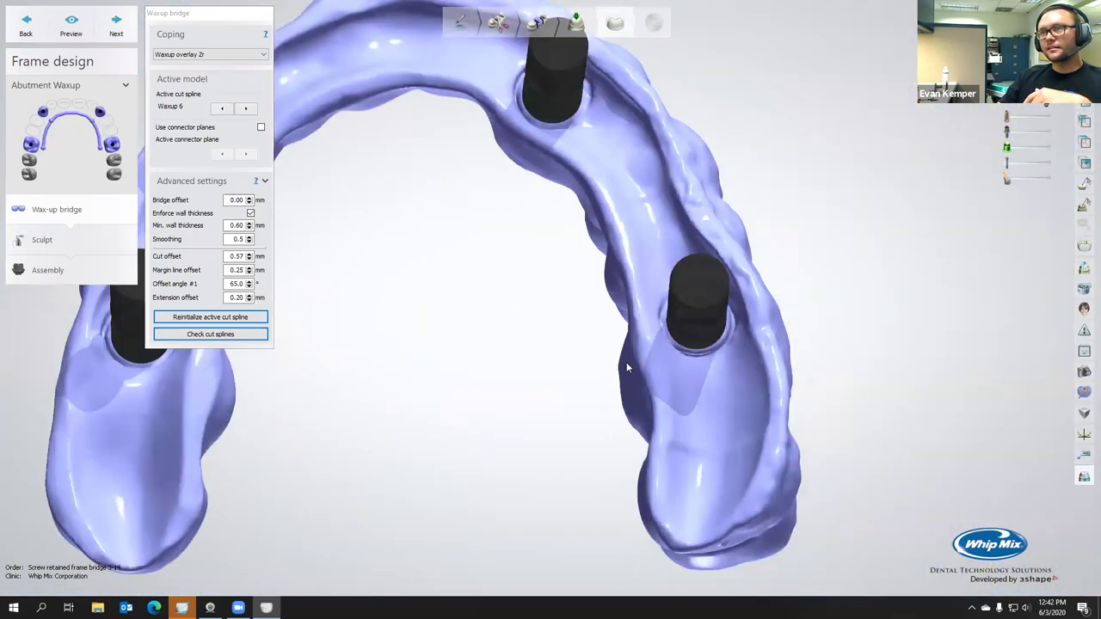
pyautogui.moveTo(537, 245); pyautogui.dragTo(699, 297, button='right')
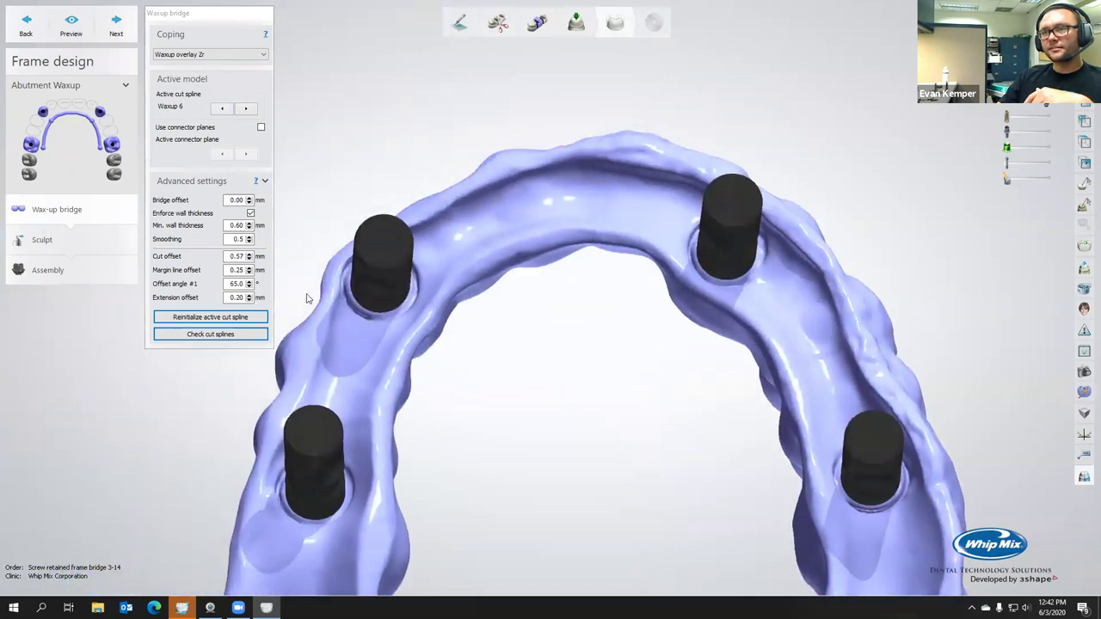
# Step: Cycle through the abutment cut splines and make Waxup 3 the active one
pyautogui.click(224, 108)
pyautogui.click(246, 108)
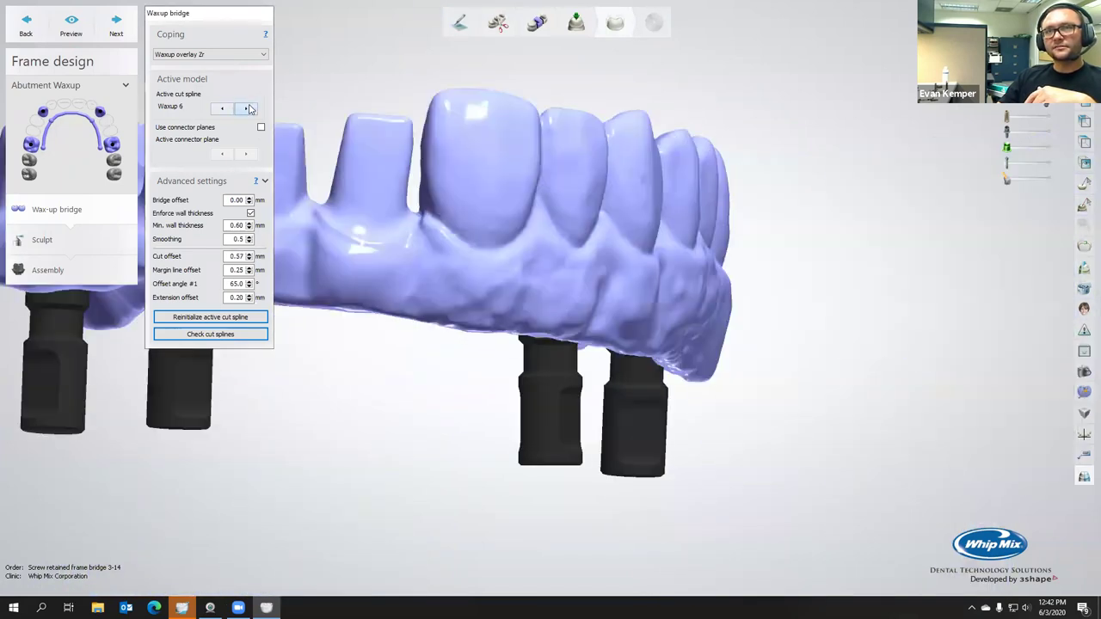
pyautogui.click(246, 108)
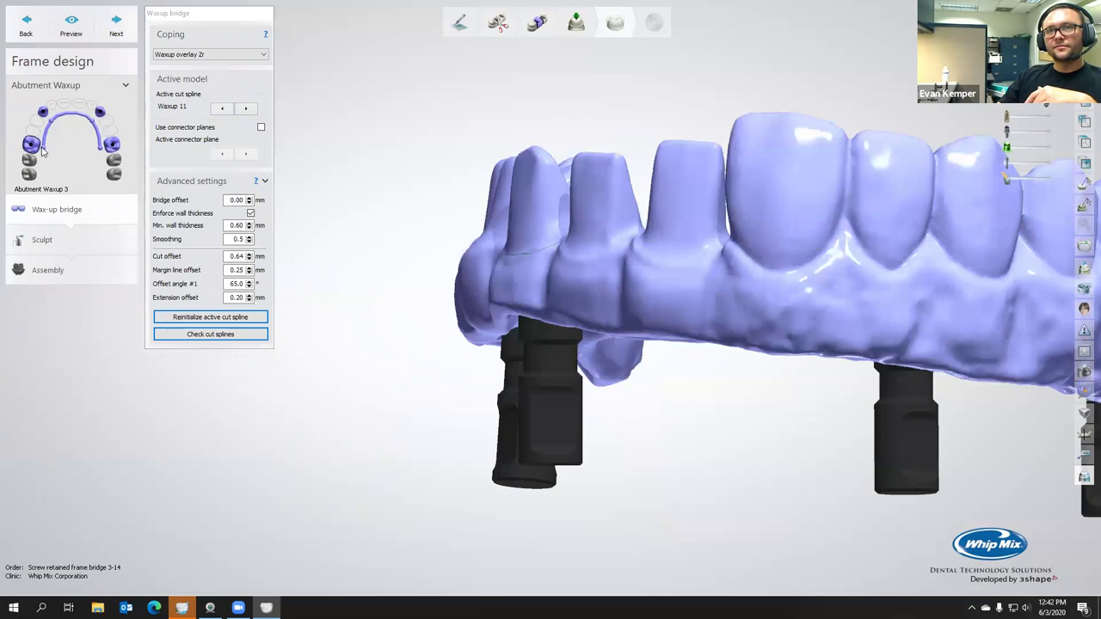
pyautogui.click(246, 108)
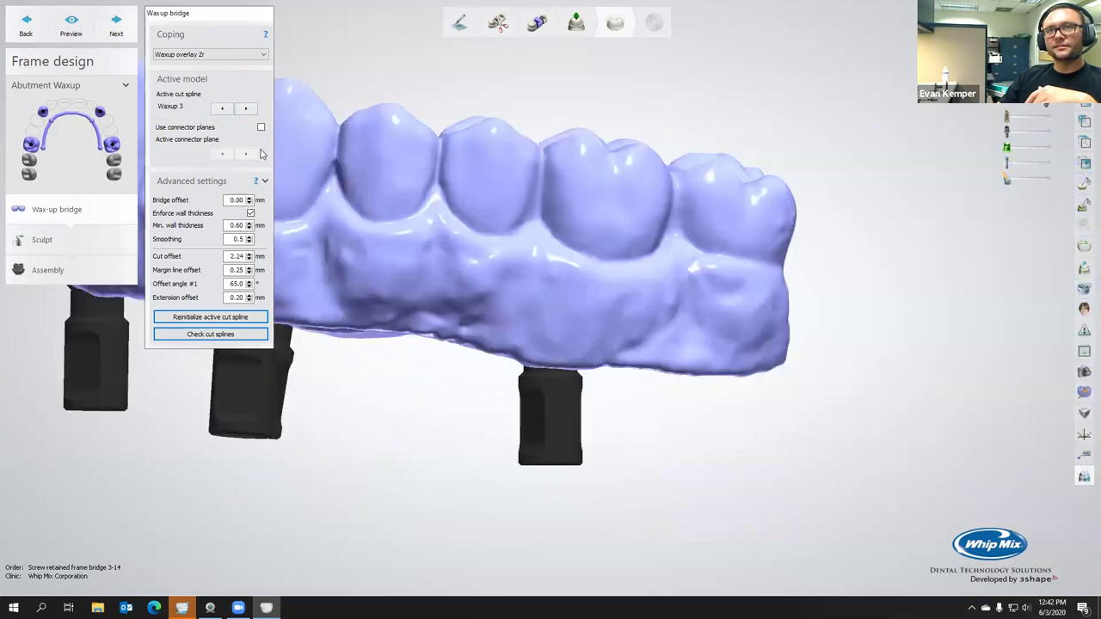
# Step: Hide the implant analogs and bring the exposed Waxup 3 socket on the bridge's underside into close view
pyautogui.moveTo(435, 344); pyautogui.dragTo(543, 319, button='right')
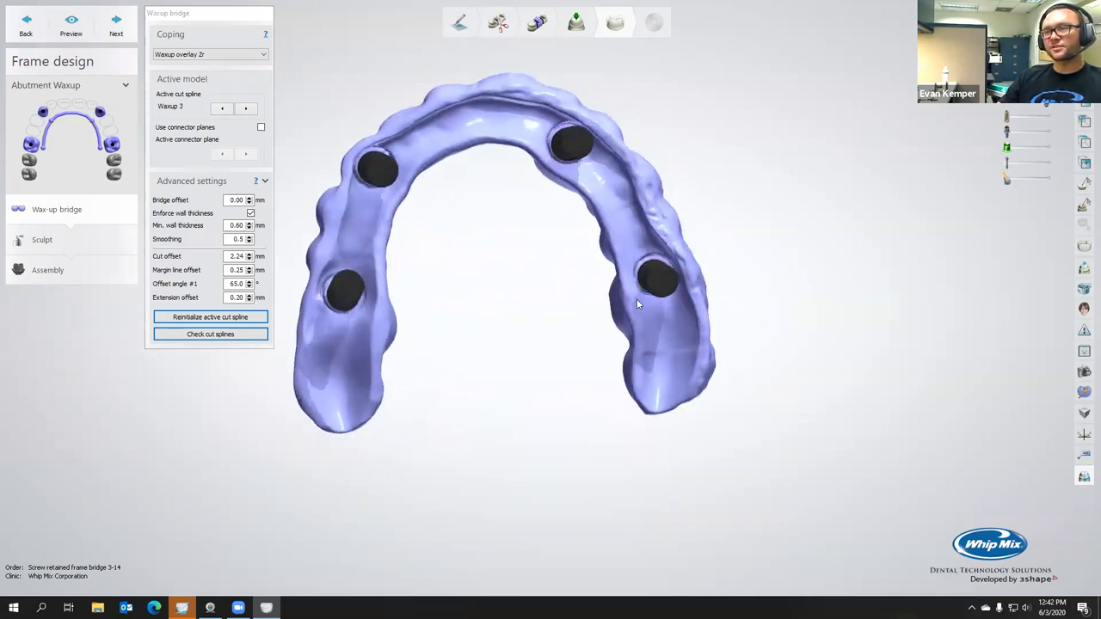
pyautogui.scroll(3, 636, 299)
pyautogui.moveTo(623, 296); pyautogui.dragTo(860, 230, button='right')
pyautogui.scroll(-2, 622, 295)
pyautogui.scroll(5, 634, 282)
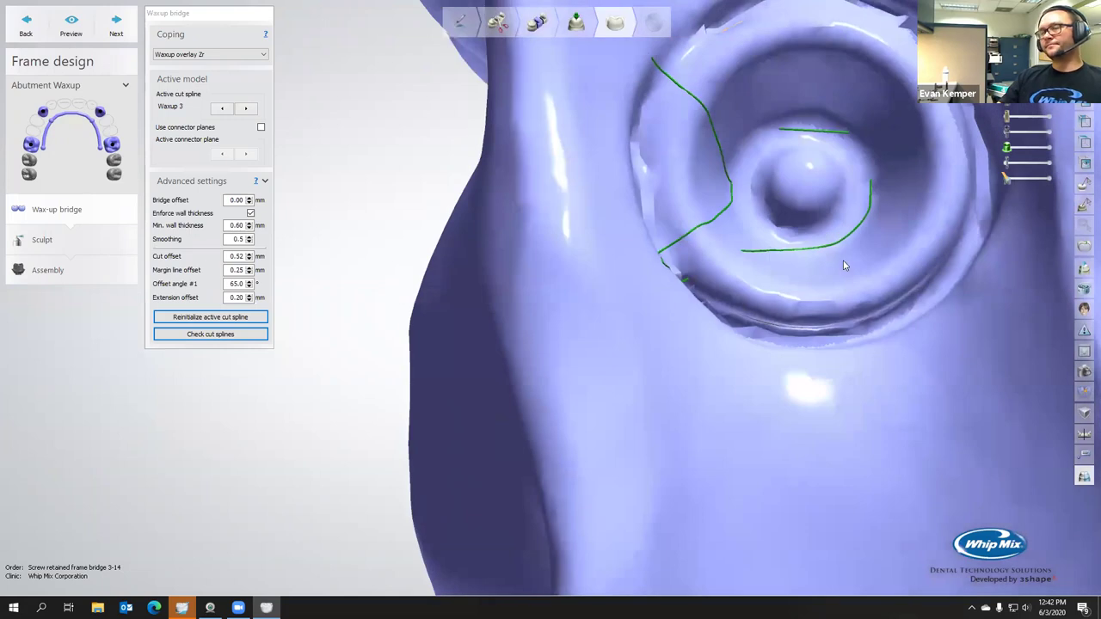
pyautogui.moveTo(843, 260); pyautogui.dragTo(686, 376, button='right')
pyautogui.scroll(-5, 686, 376)
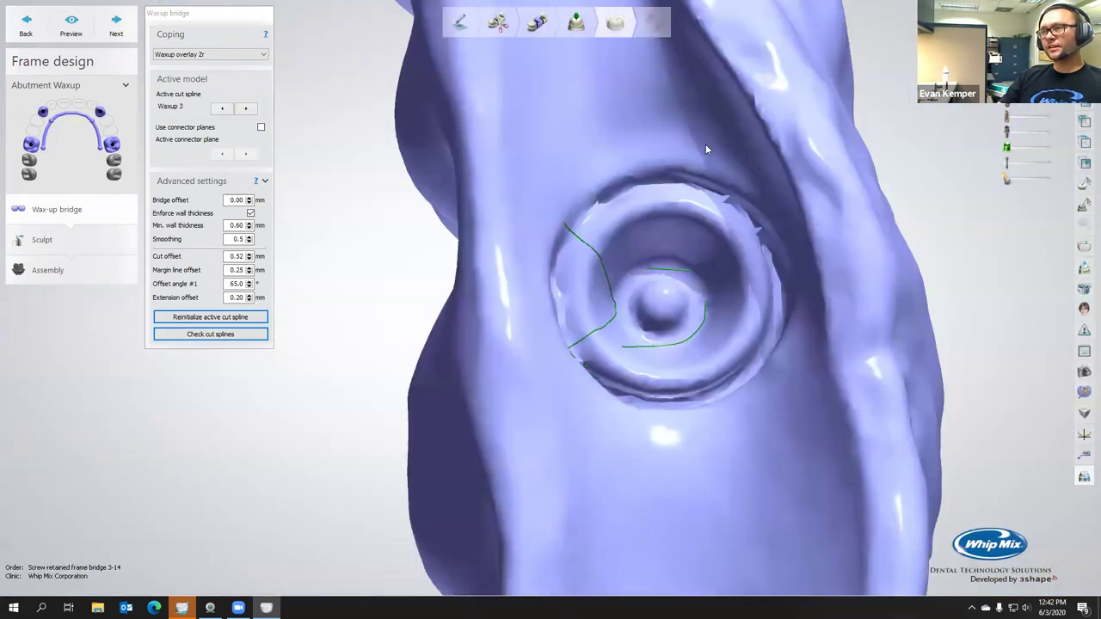
# Step: Redraw the Waxup 3 cut spline just outside the socket rim, covering the first part of its circumference
pyautogui.click(544, 284)
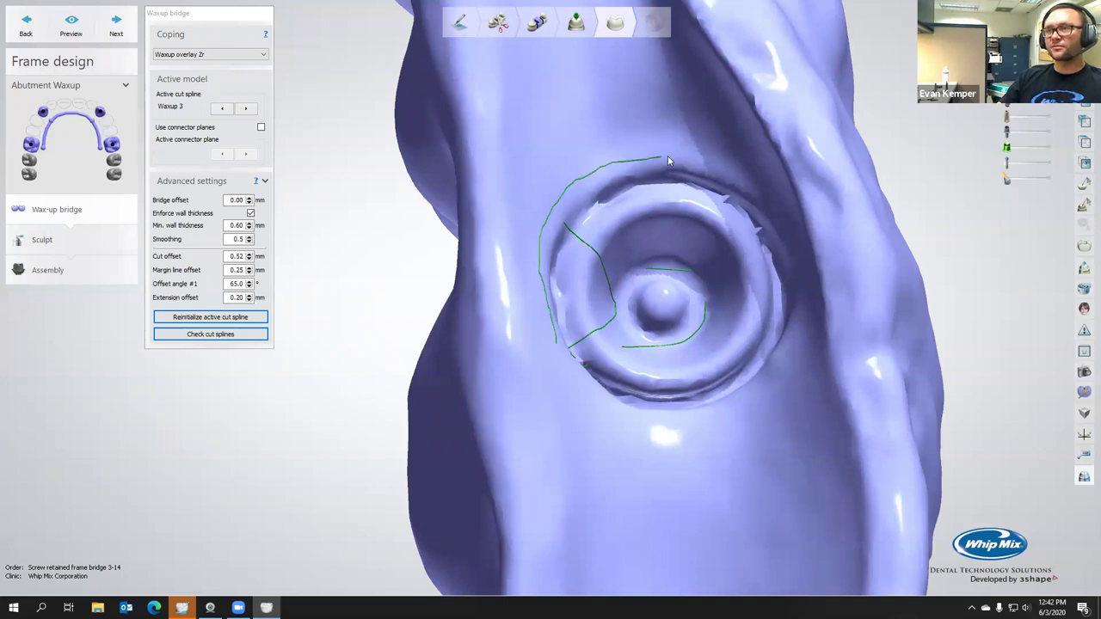
pyautogui.click(760, 185)
pyautogui.moveTo(744, 402); pyautogui.dragTo(755, 202, button='right')
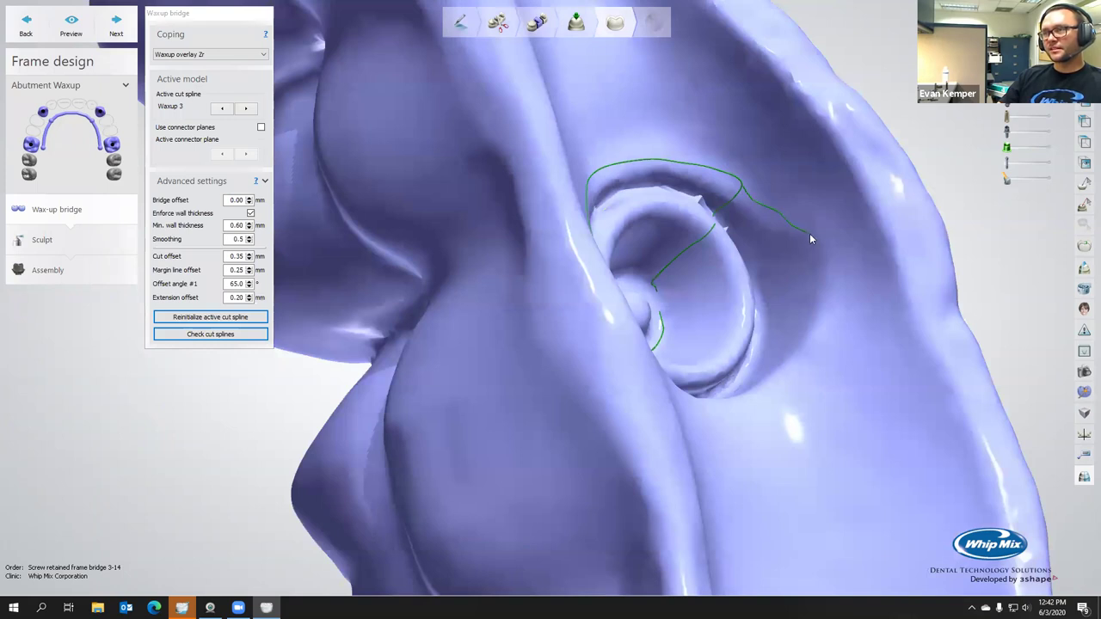
pyautogui.click(822, 334)
pyautogui.click(783, 388)
# Step: Complete the Waxup 3 cut spline as a closed loop around the remaining socket rim, and check it from another angle
pyautogui.moveTo(781, 384); pyautogui.dragTo(577, 432, button='right')
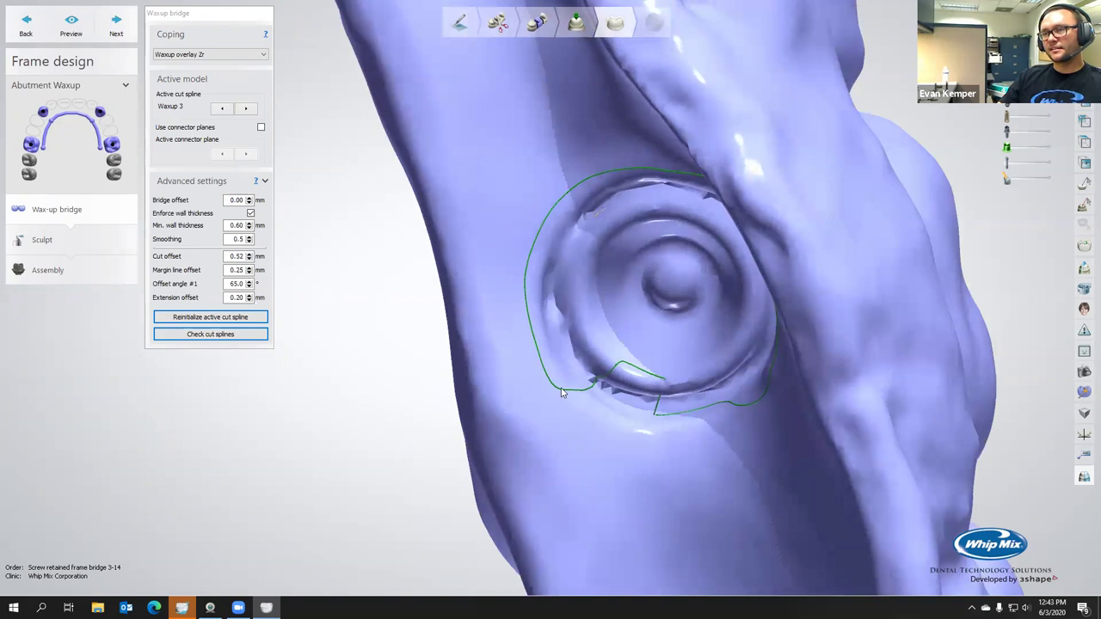
pyautogui.click(582, 411)
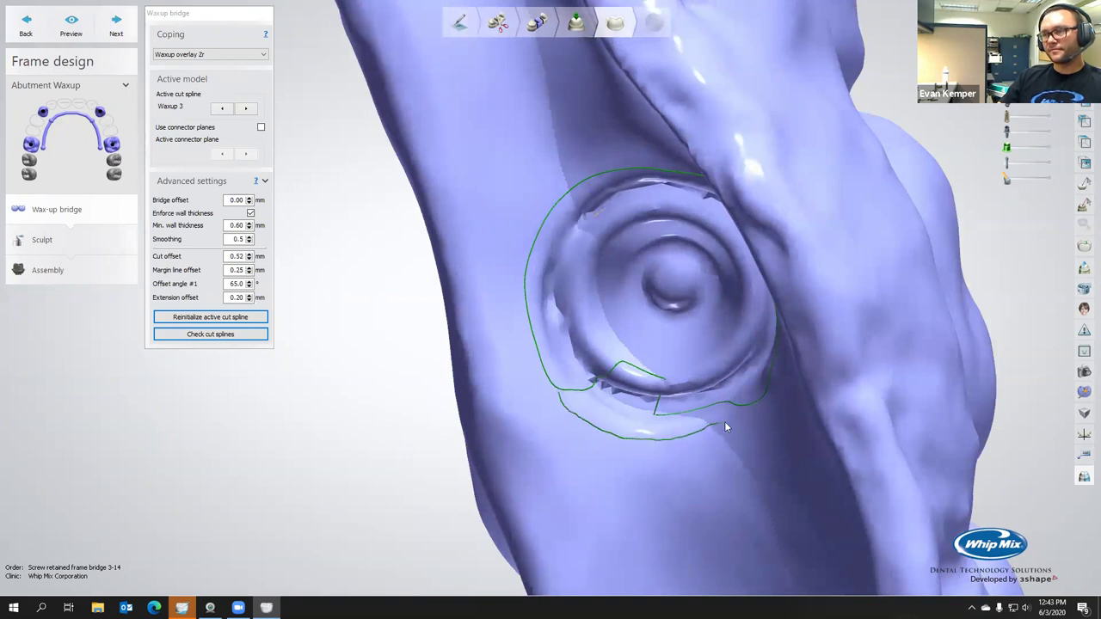
pyautogui.click(755, 412)
pyautogui.moveTo(782, 382); pyautogui.dragTo(765, 214, button='right')
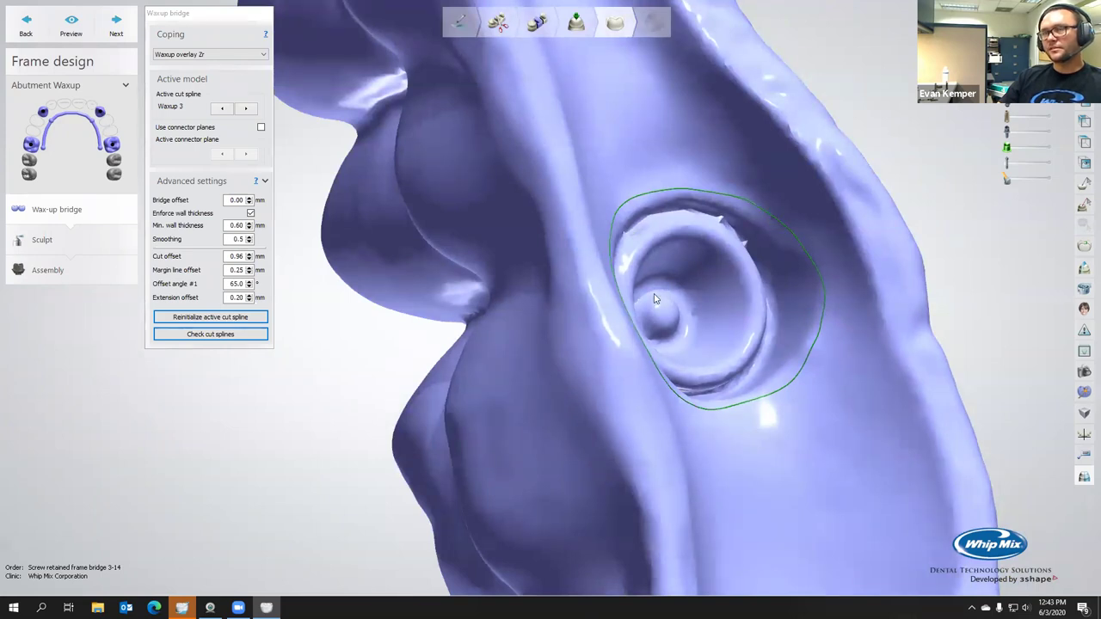
pyautogui.scroll(-5, 654, 298)
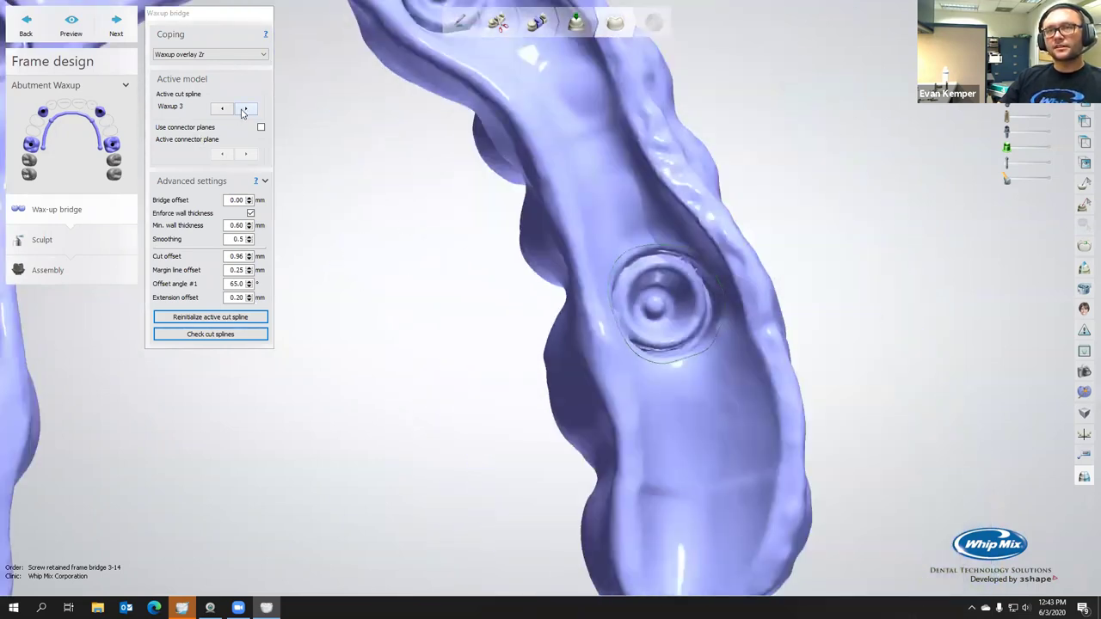
# Step: Make the Waxup 14 cut spline active and redraw it as a smooth closed loop just outside its socket rim
pyautogui.click(244, 109)
pyautogui.moveTo(657, 387); pyautogui.dragTo(654, 258, button='right')
pyautogui.scroll(4, 619, 270)
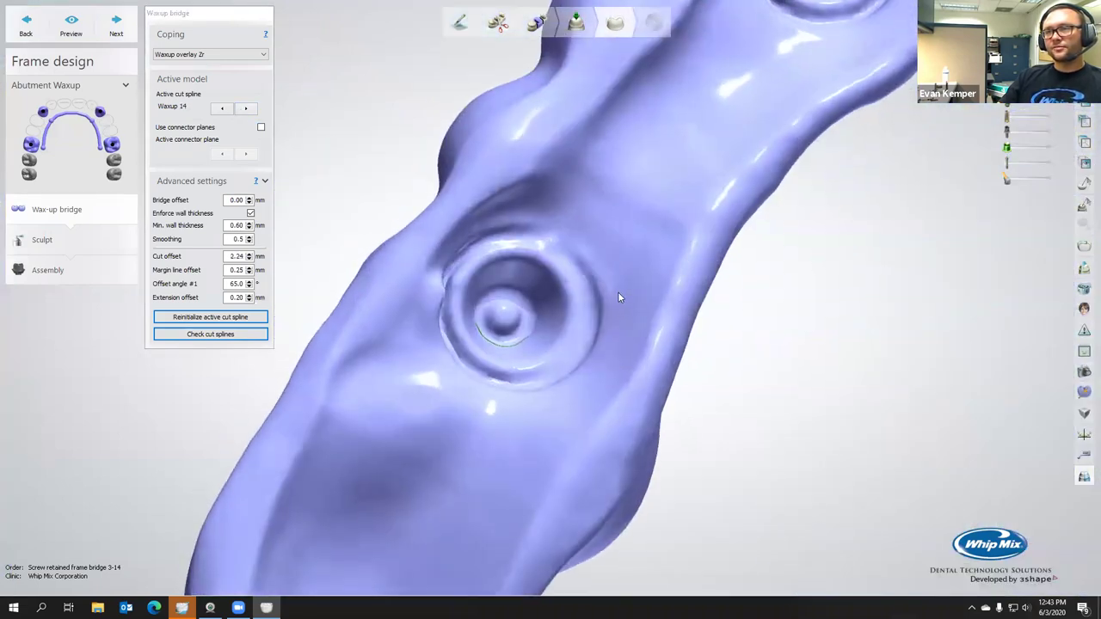
pyautogui.moveTo(619, 295); pyautogui.dragTo(544, 413, button='right')
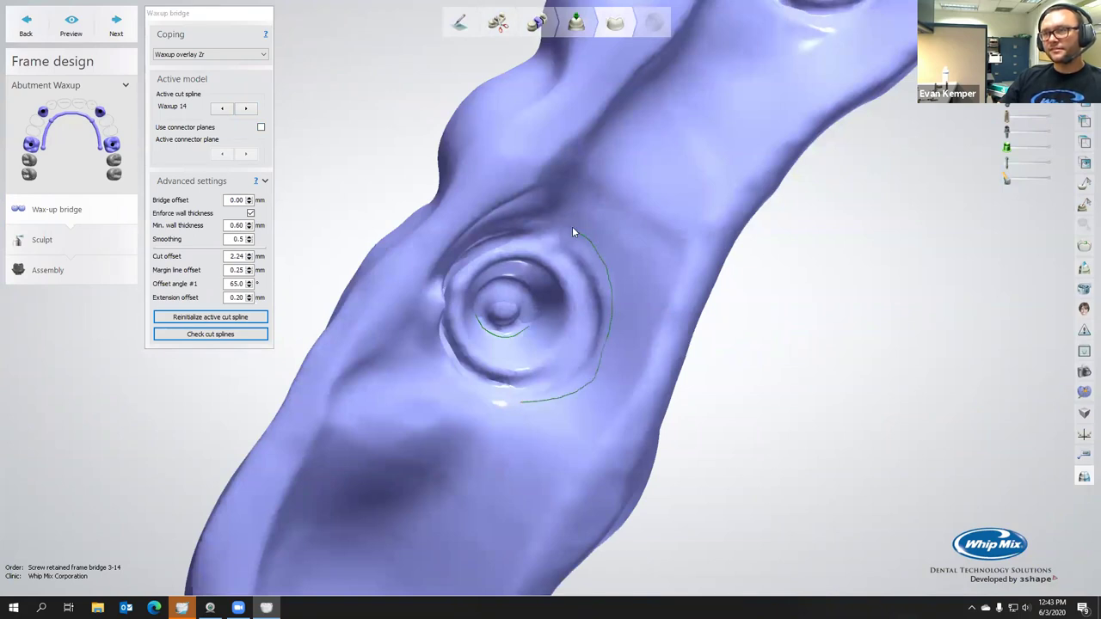
pyautogui.moveTo(557, 236); pyautogui.dragTo(537, 220, button='right')
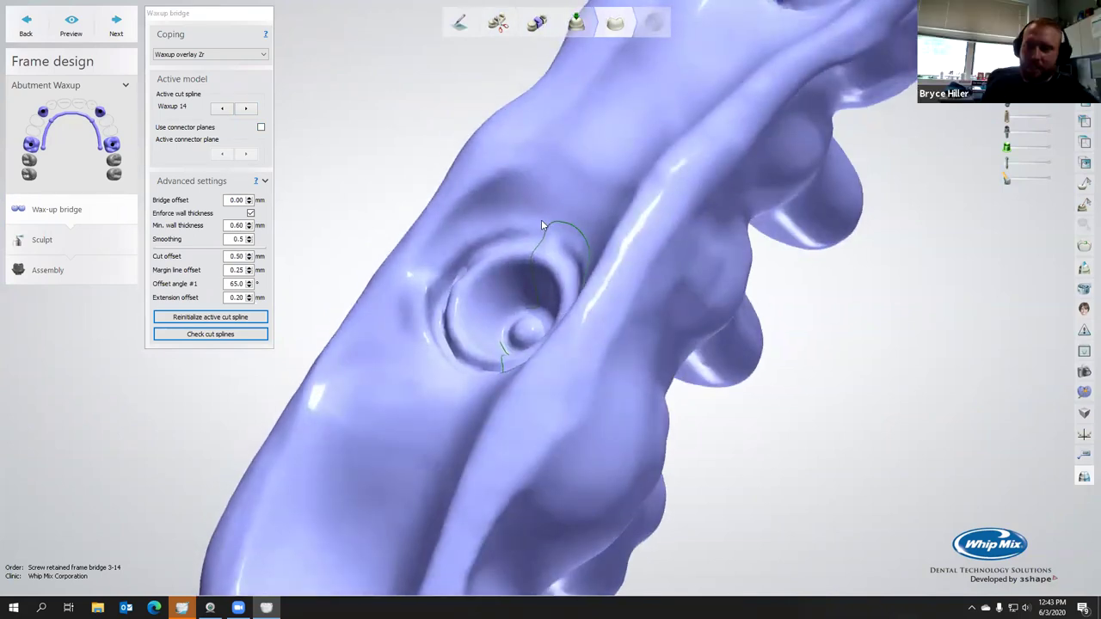
pyautogui.moveTo(422, 269)
pyautogui.mouseDown()
pyautogui.moveTo(413, 285)
pyautogui.moveTo(424, 355)
pyautogui.mouseUp()
pyautogui.moveTo(456, 393); pyautogui.dragTo(446, 381, button='right')
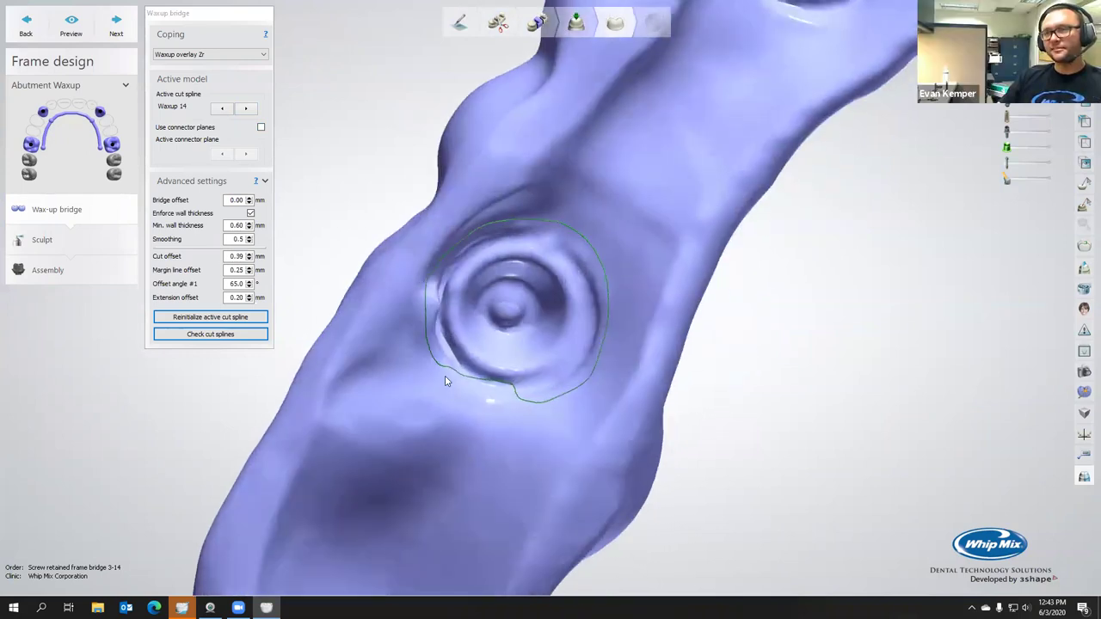
pyautogui.moveTo(462, 390); pyautogui.dragTo(526, 408)
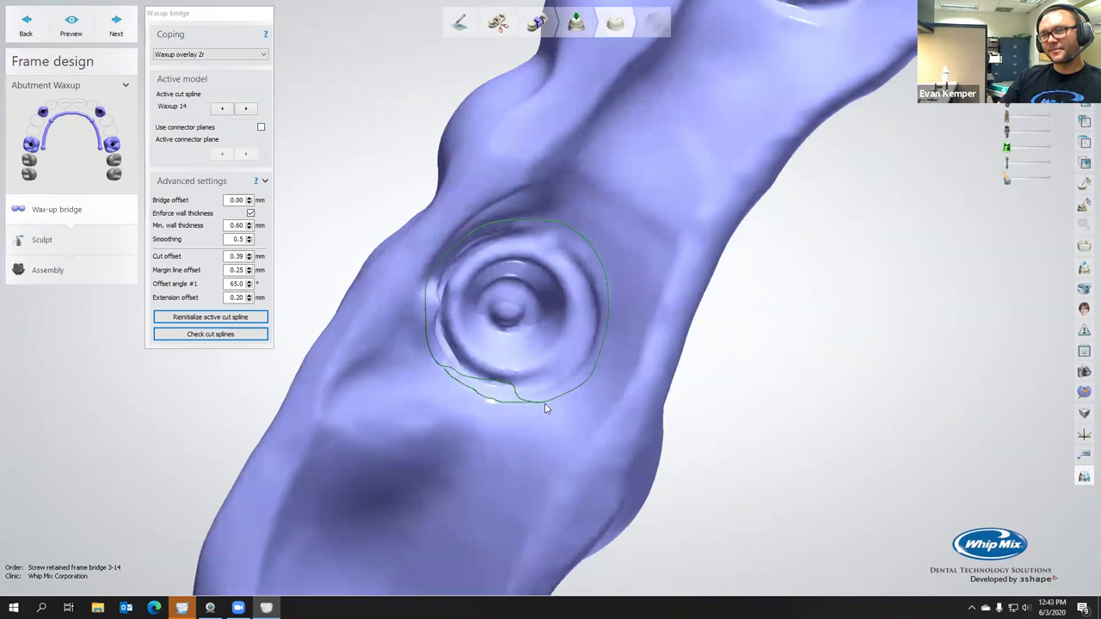
pyautogui.moveTo(590, 388); pyautogui.dragTo(559, 379, button='right')
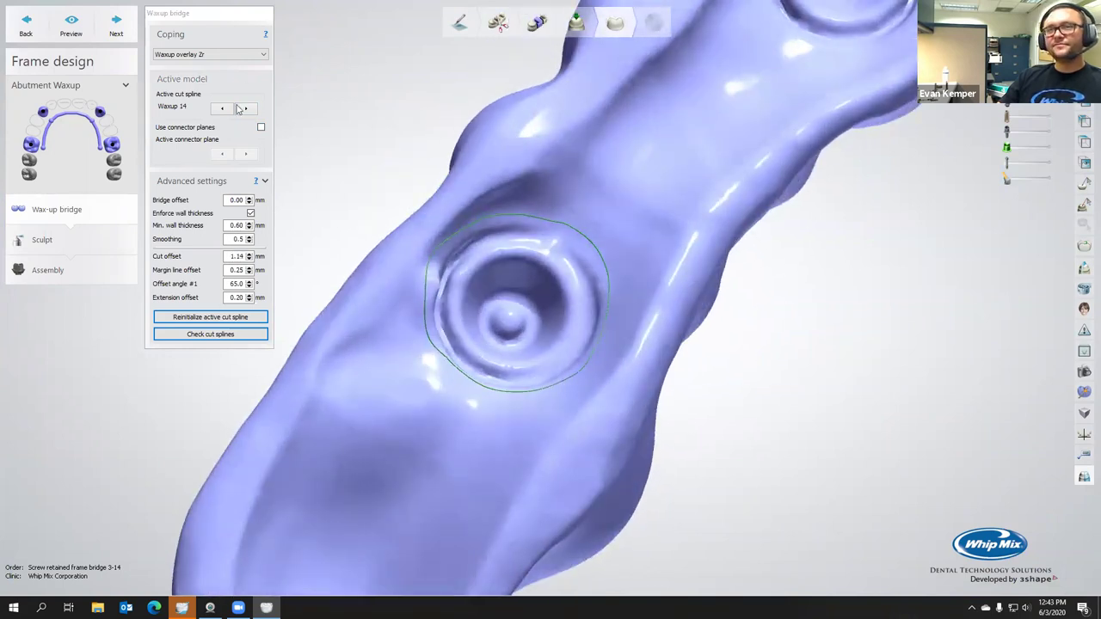
# Step: Make the Waxup 6 cut spline active and try to redraw it around the socket rim on the bridge's underside
pyautogui.click(246, 108)
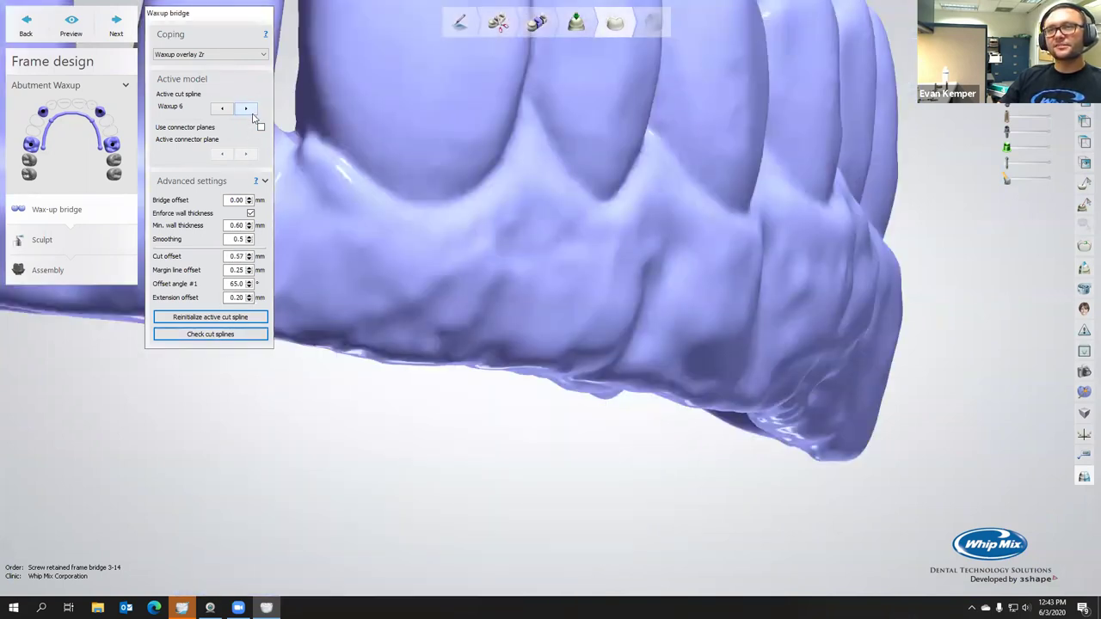
pyautogui.moveTo(474, 233); pyautogui.dragTo(581, 226, button='right')
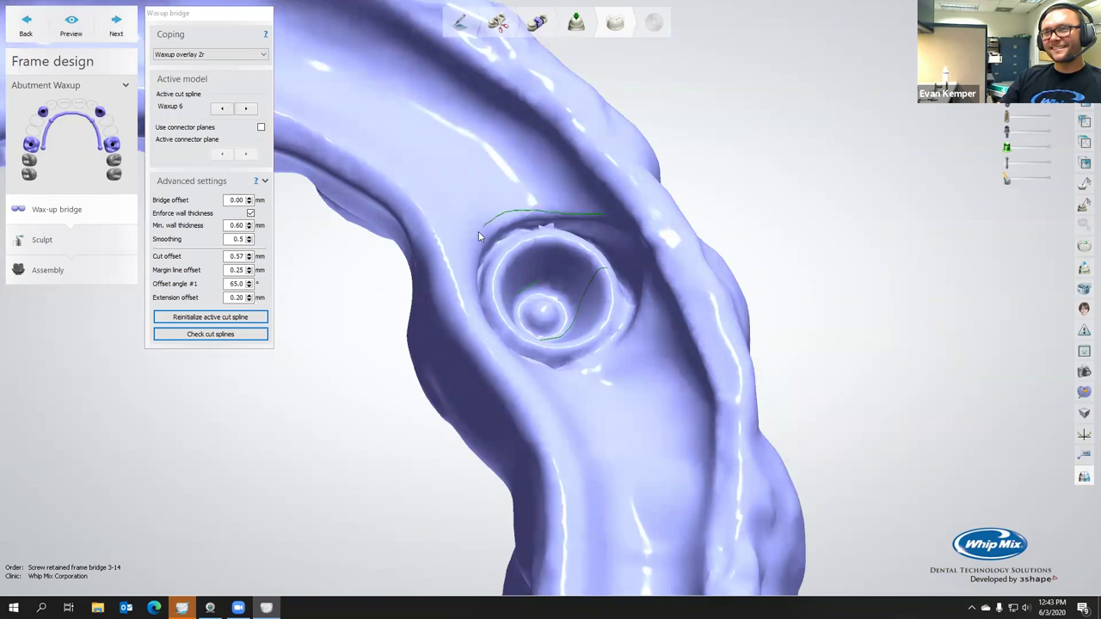
pyautogui.moveTo(469, 295)
pyautogui.mouseDown()
pyautogui.moveTo(469, 321)
pyautogui.moveTo(498, 372)
pyautogui.moveTo(567, 385)
pyautogui.mouseUp()
pyautogui.moveTo(609, 379); pyautogui.dragTo(464, 316, button='right')
pyautogui.moveTo(533, 348); pyautogui.dragTo(370, 363, button='right')
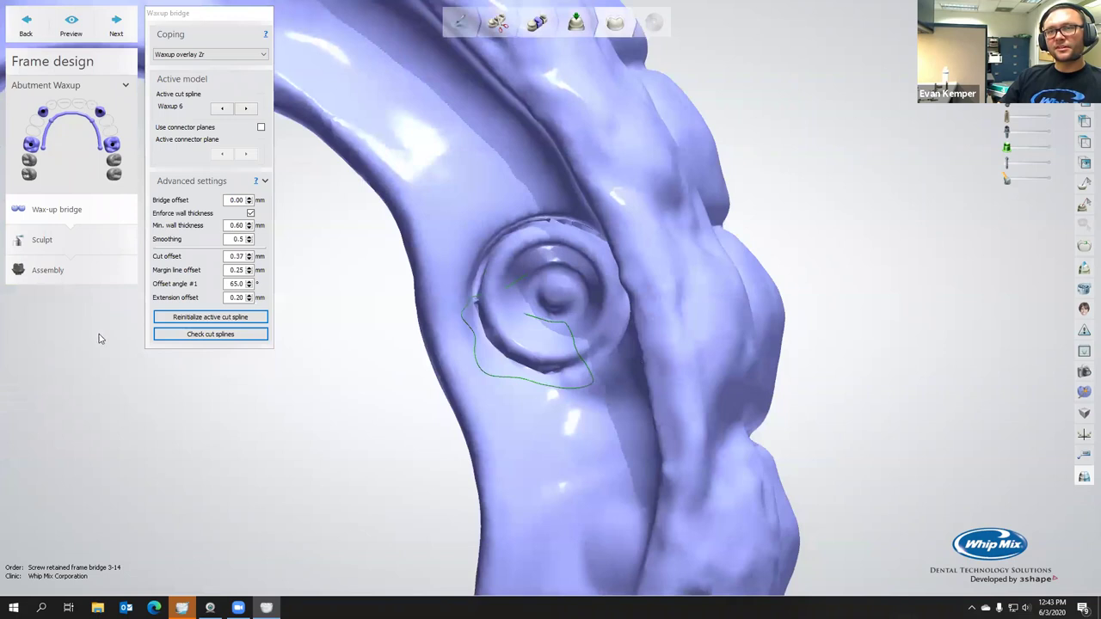
# Step: Reinitialize the Waxup 6 cut spline and try to trace it again around the outside of the socket rim
pyautogui.click(213, 320)
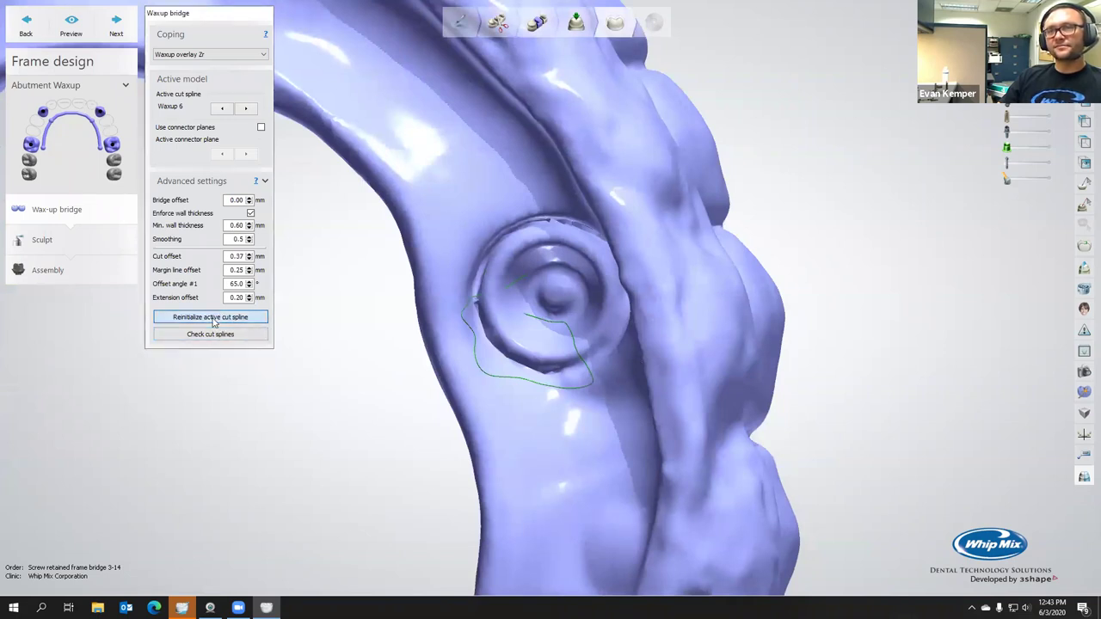
pyautogui.scroll(-3, 459, 308)
pyautogui.moveTo(459, 308); pyautogui.dragTo(519, 292, button='right')
pyautogui.scroll(2, 512, 332)
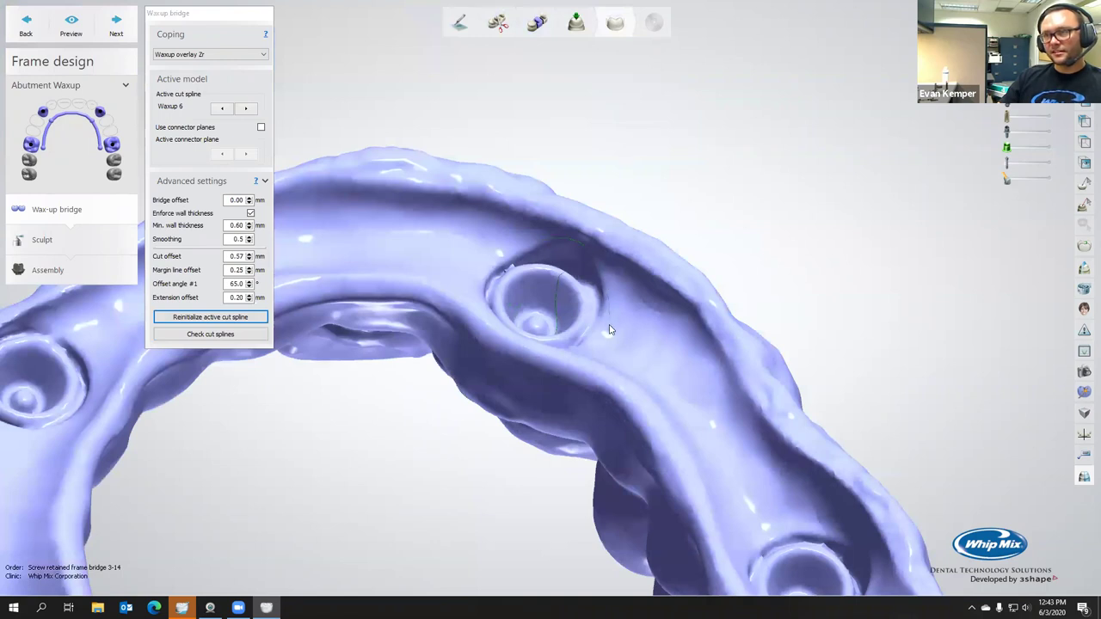
pyautogui.moveTo(608, 332); pyautogui.dragTo(529, 245, button='right')
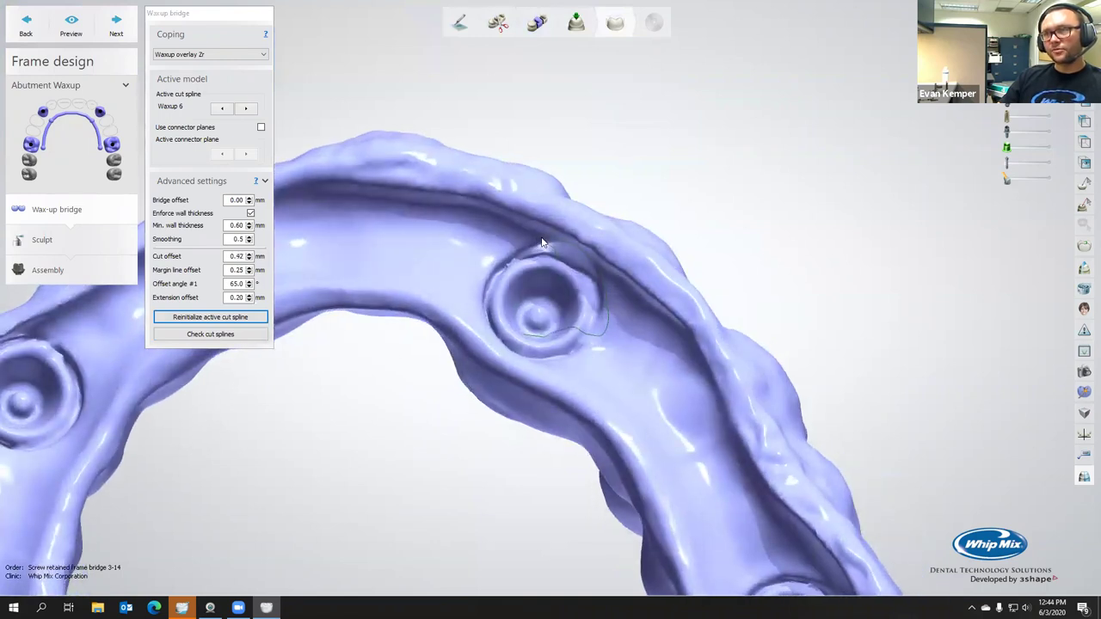
pyautogui.moveTo(489, 268)
pyautogui.mouseDown()
pyautogui.moveTo(481, 323)
pyautogui.moveTo(510, 356)
pyautogui.moveTo(548, 368)
pyautogui.moveTo(600, 344)
pyautogui.mouseUp()
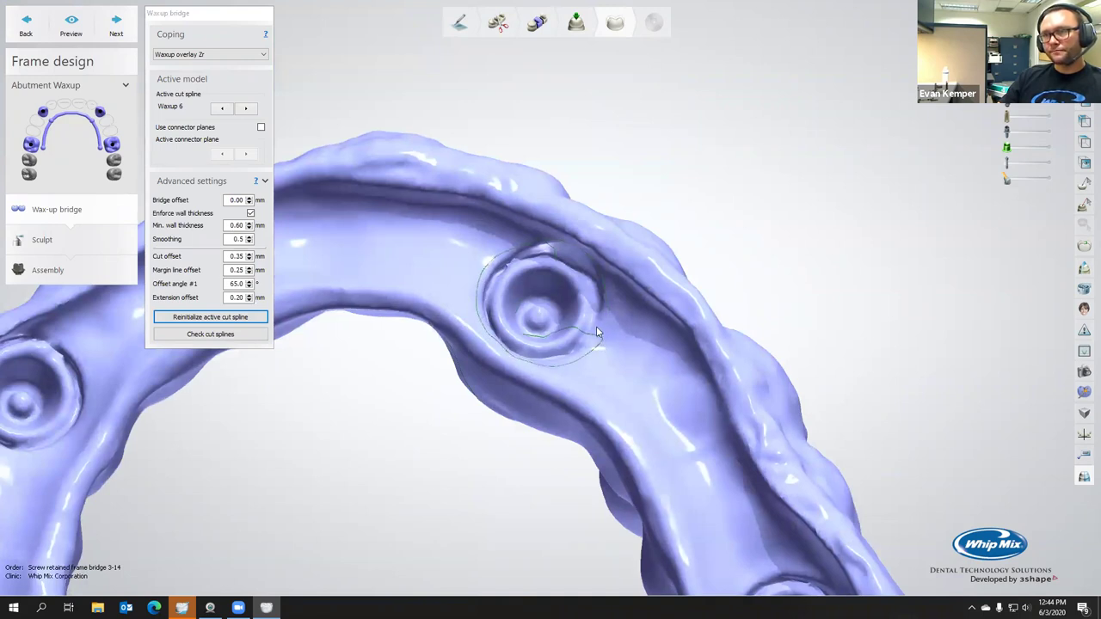
pyautogui.scroll(3, 596, 326)
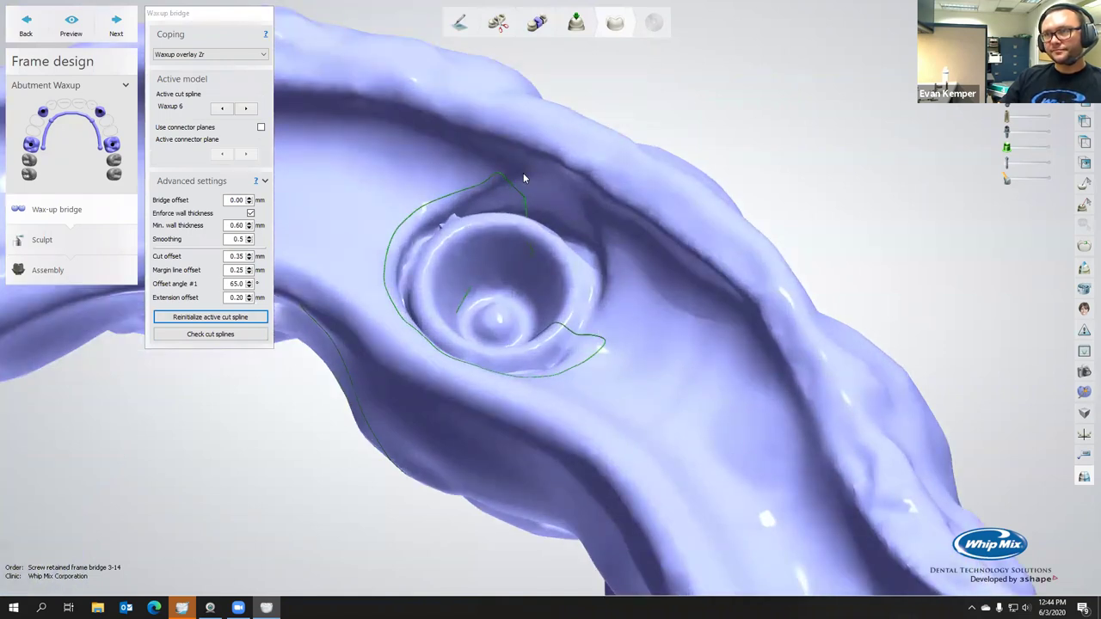
# Step: Undo the last Waxup 6 spline stroke and reinitialize the active cut spline
pyautogui.hotkey('ctrl', 'z')
pyautogui.moveTo(469, 269); pyautogui.dragTo(447, 349, button='right')
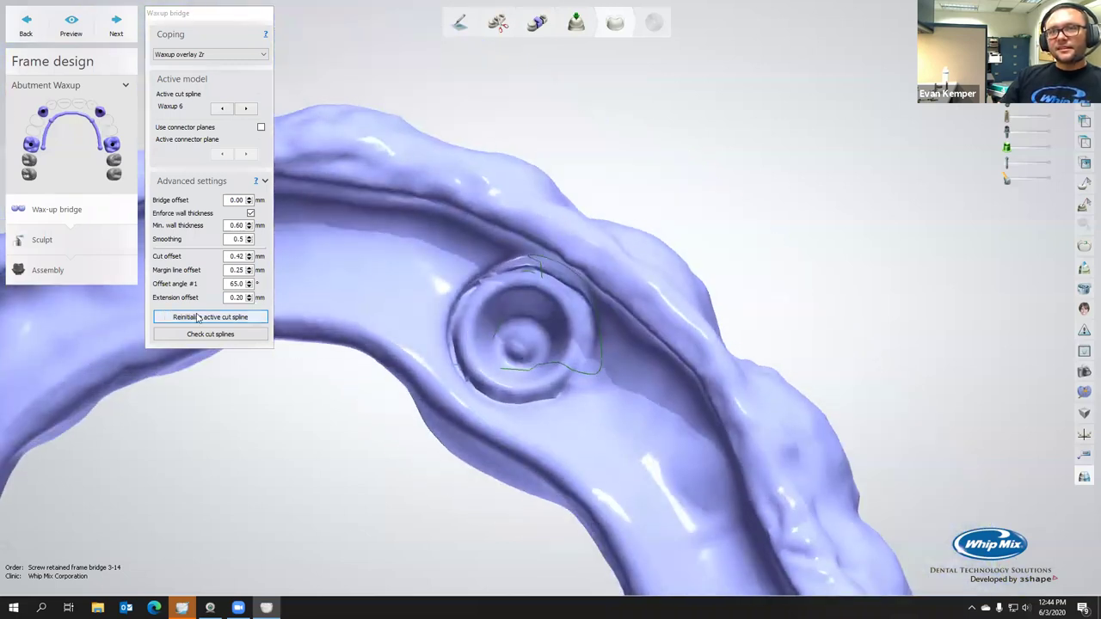
pyautogui.moveTo(513, 371)
pyautogui.mouseDown(button='right')
pyautogui.moveTo(527, 354)
pyautogui.moveTo(502, 366)
pyautogui.moveTo(504, 308)
pyautogui.moveTo(518, 390)
pyautogui.mouseUp(button='right')
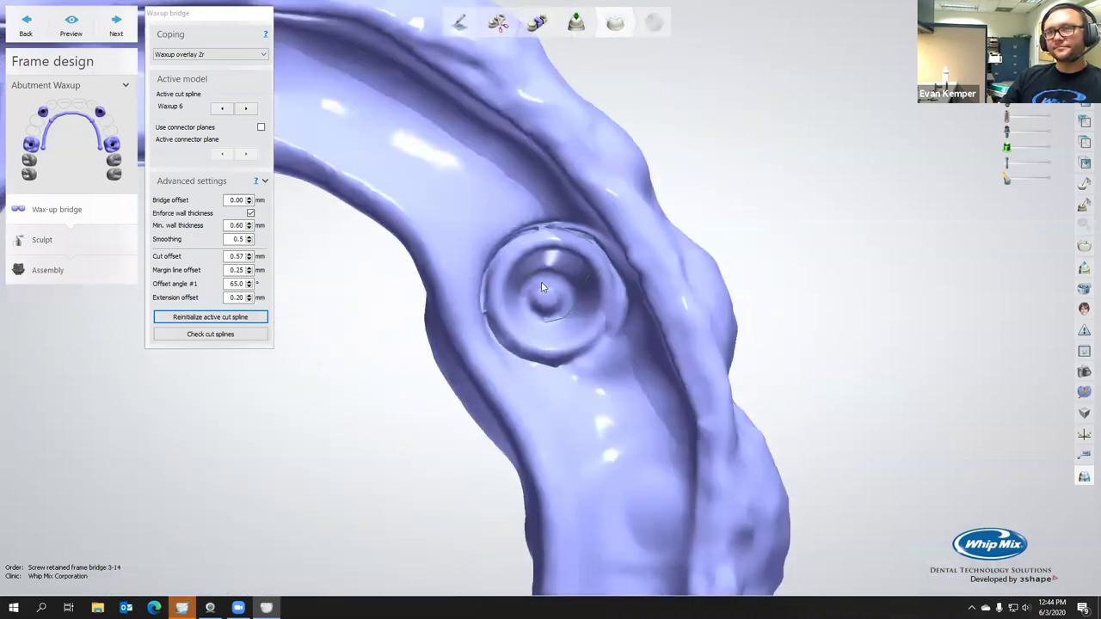
# Step: Try to pull the Waxup 6 cut spline out of the socket with short strokes along the rim's inner-arch side
pyautogui.scroll(-5, 518, 329)
pyautogui.moveTo(517, 269); pyautogui.dragTo(525, 356, button='right')
pyautogui.scroll(5, 521, 364)
pyautogui.moveTo(410, 208)
pyautogui.mouseDown()
pyautogui.moveTo(389, 247)
pyautogui.moveTo(386, 291)
pyautogui.mouseUp()
pyautogui.moveTo(432, 255); pyautogui.dragTo(403, 322)
pyautogui.moveTo(432, 360); pyautogui.dragTo(399, 355)
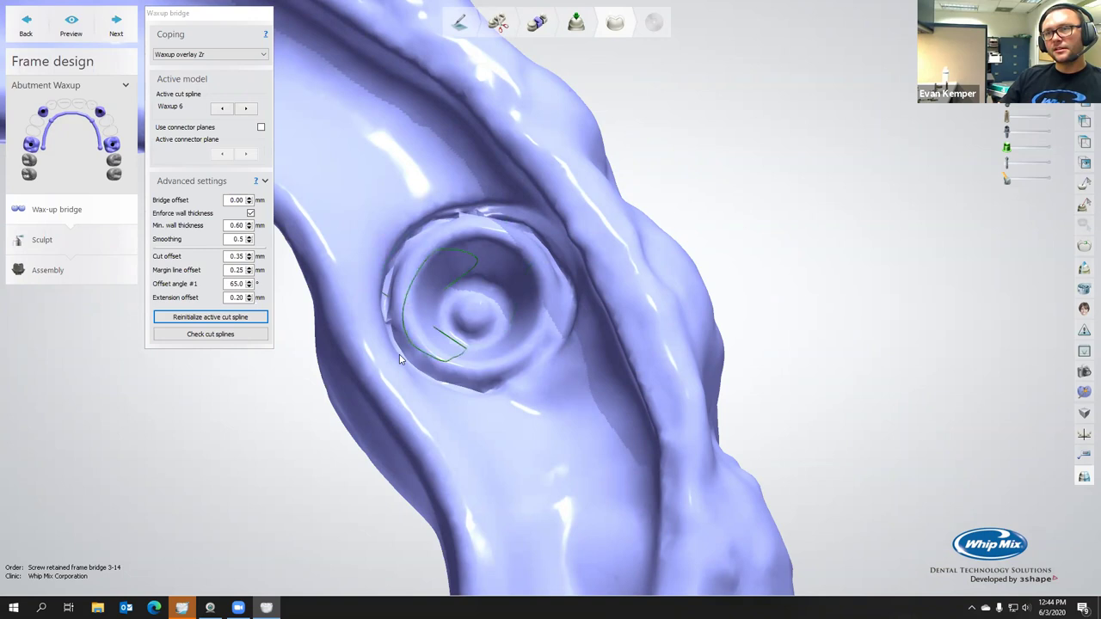
pyautogui.moveTo(438, 321); pyautogui.dragTo(438, 229, button='right')
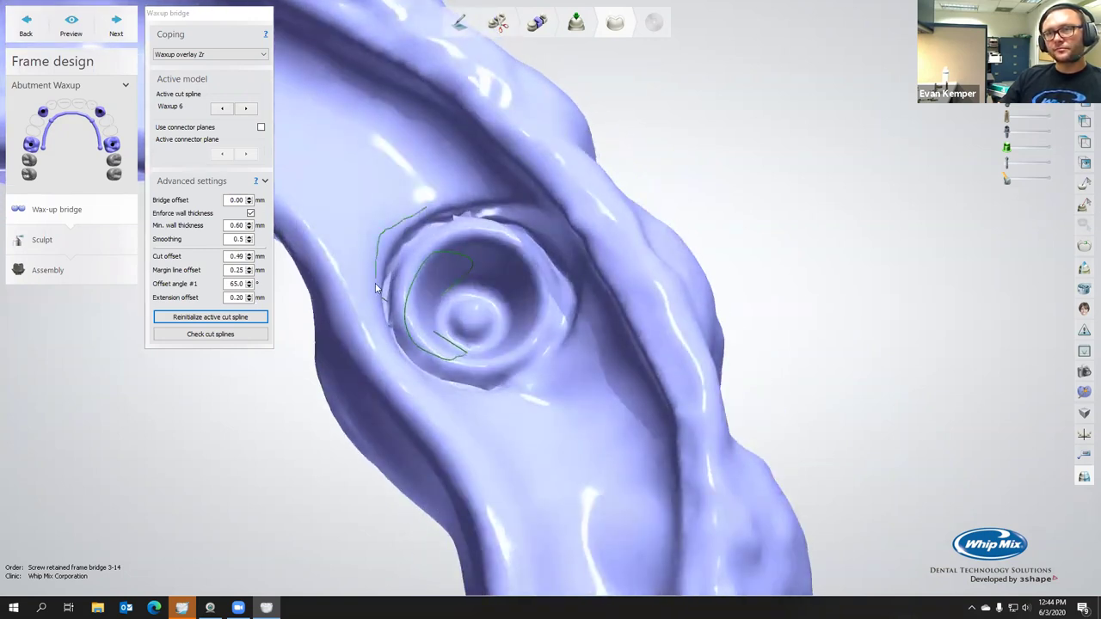
pyautogui.click(240, 54)
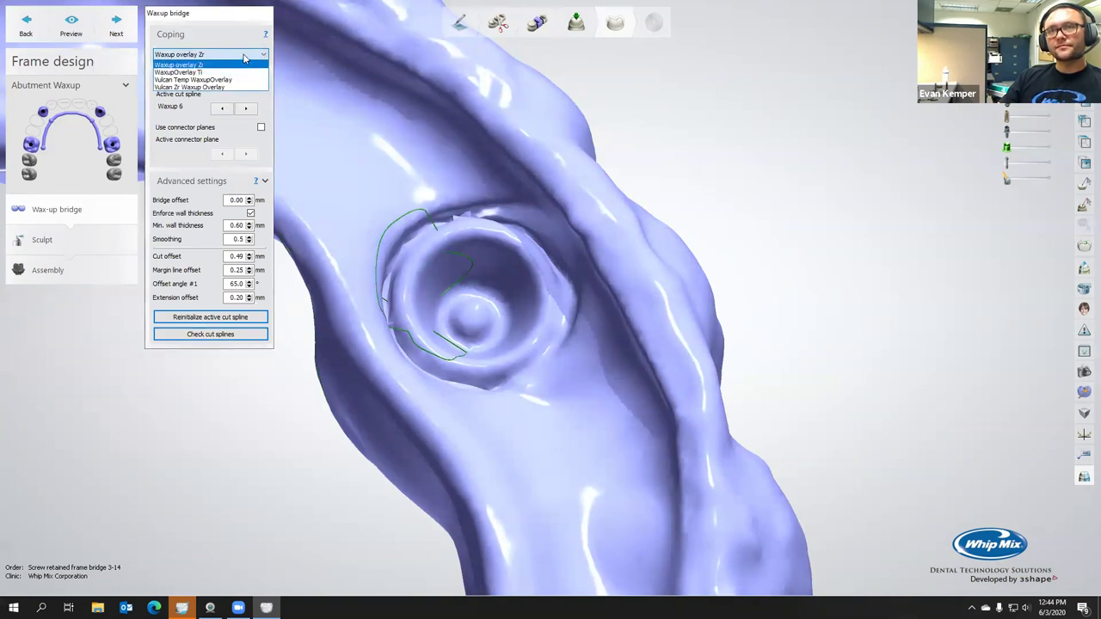
pyautogui.click(243, 55)
# Step: Try to extend the Waxup 6 cut spline around the rest of the socket rim, drawing strokes from several angles
pyautogui.moveTo(482, 302); pyautogui.dragTo(508, 369, button='right')
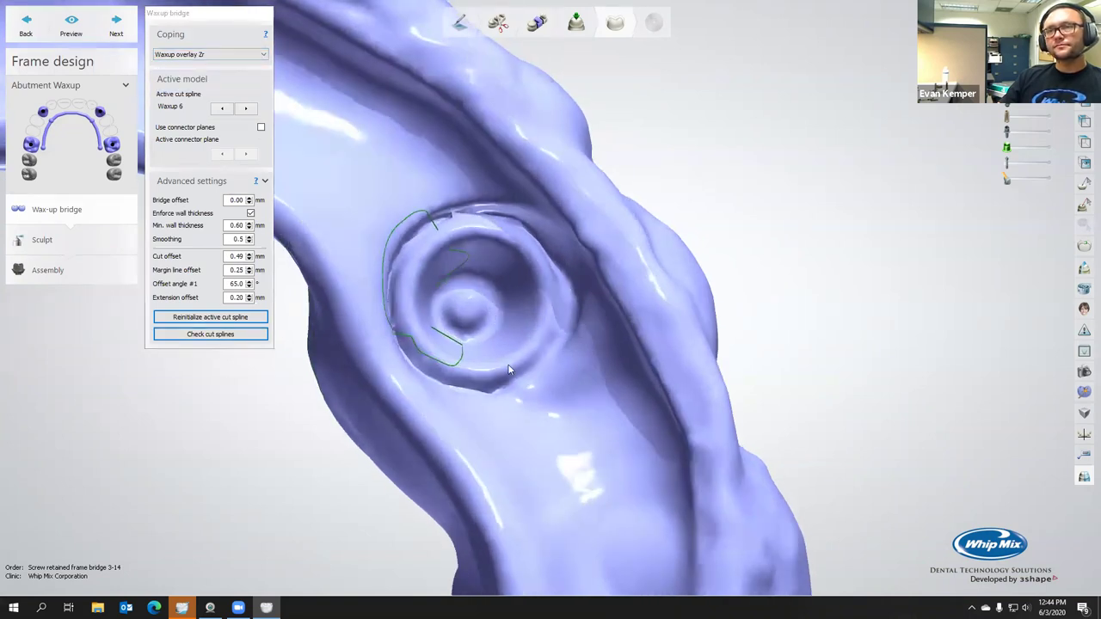
pyautogui.moveTo(387, 389); pyautogui.dragTo(378, 349, button='right')
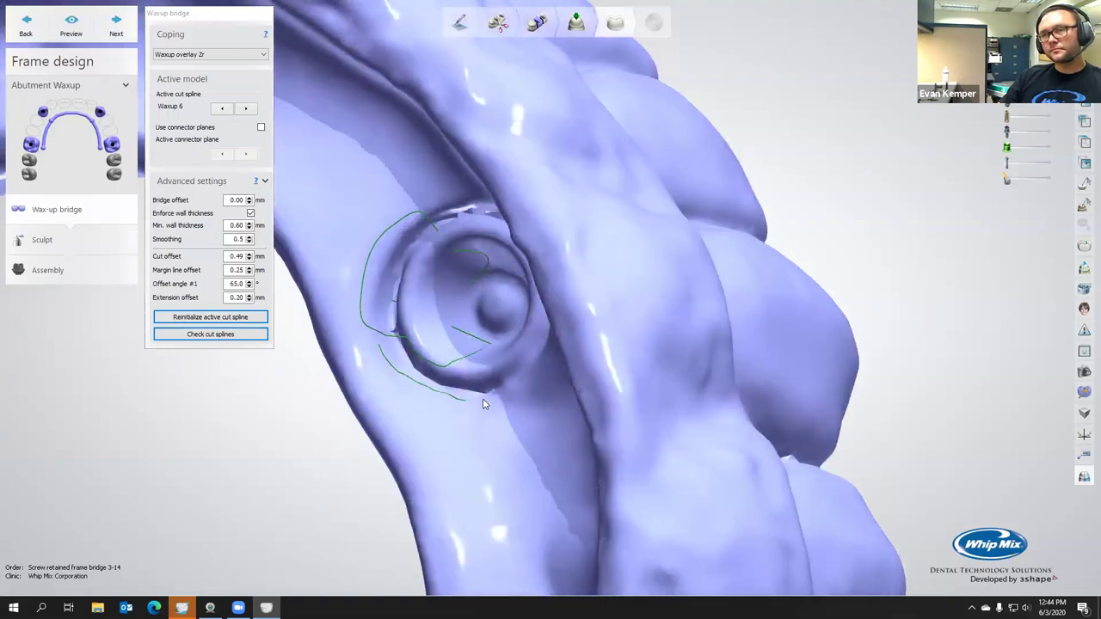
pyautogui.moveTo(514, 401); pyautogui.dragTo(496, 316, button='right')
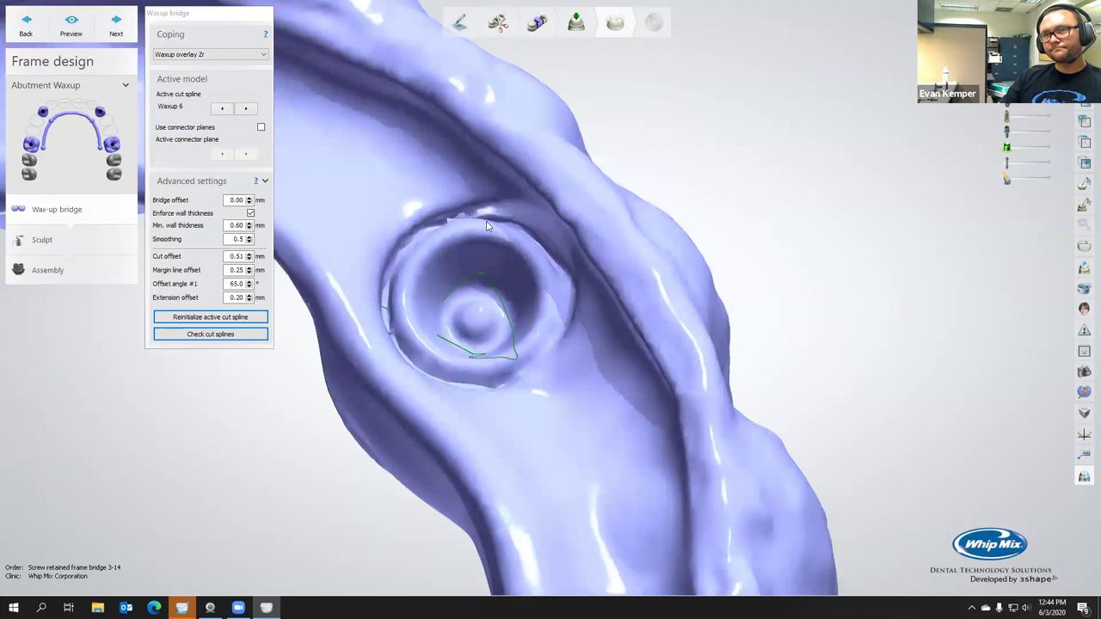
pyautogui.moveTo(486, 223)
pyautogui.mouseDown()
pyautogui.moveTo(535, 245)
pyautogui.moveTo(568, 308)
pyautogui.mouseUp()
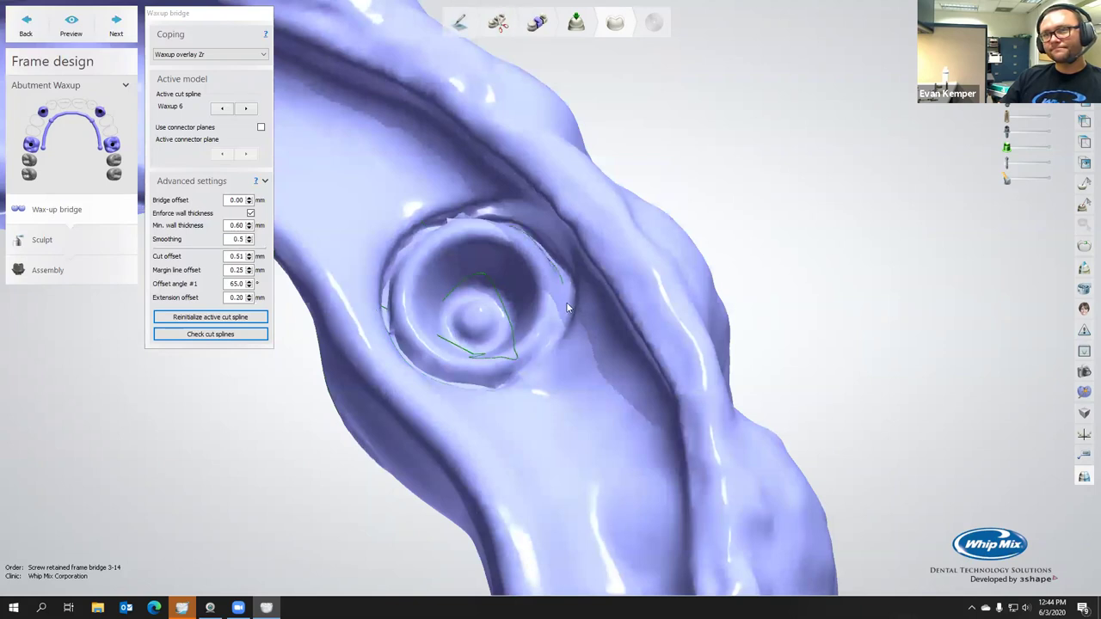
pyautogui.moveTo(519, 256); pyautogui.dragTo(462, 210, button='right')
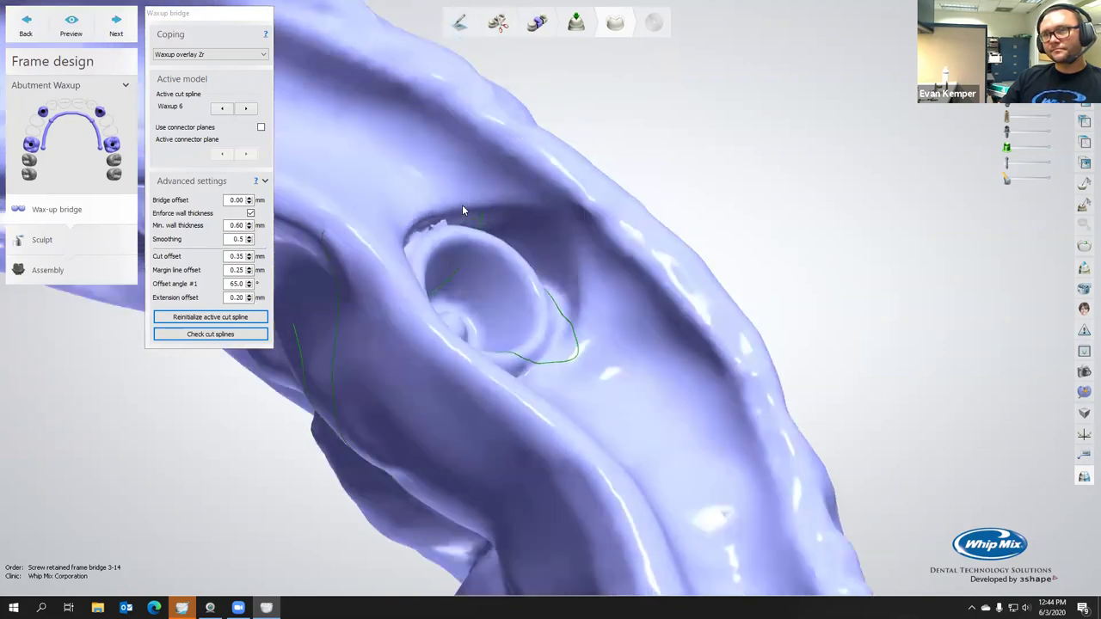
pyautogui.moveTo(592, 312); pyautogui.dragTo(578, 320)
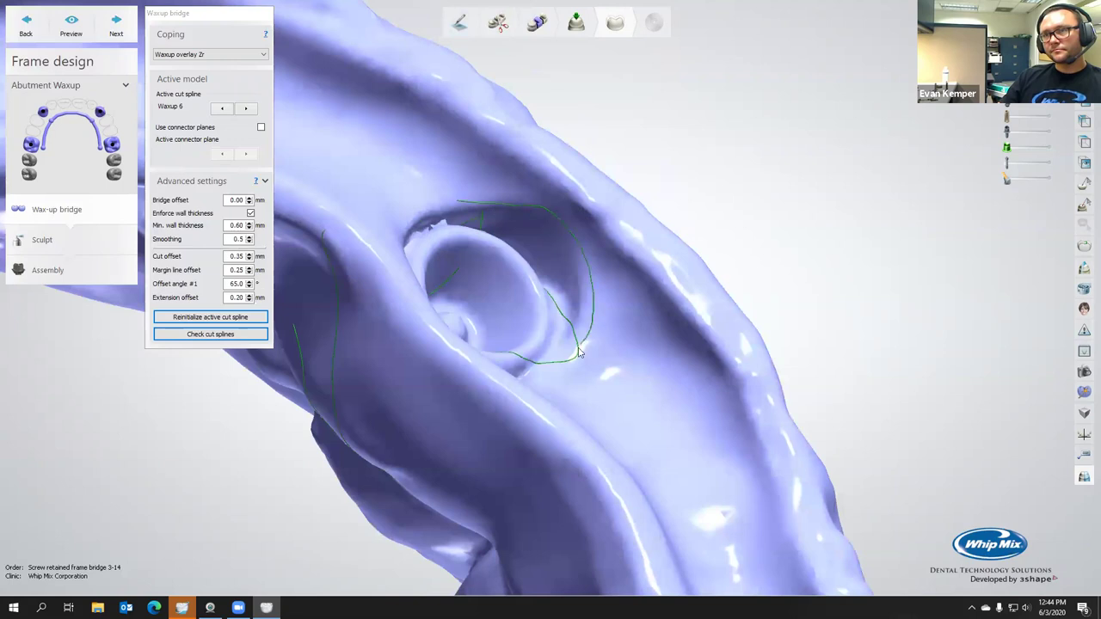
pyautogui.moveTo(465, 233); pyautogui.dragTo(446, 210, button='right')
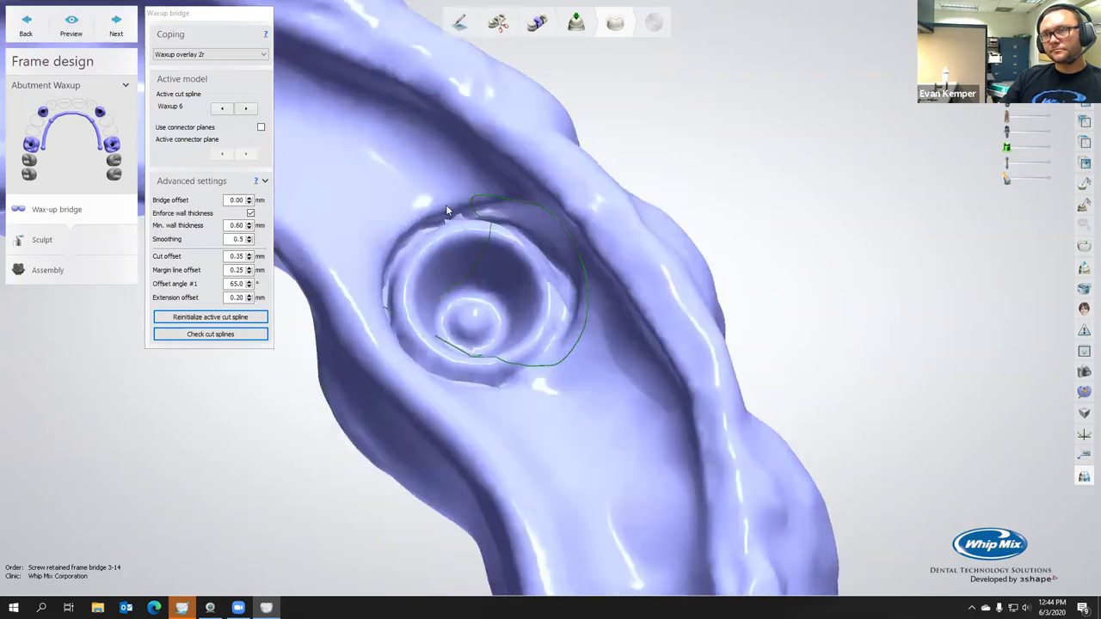
pyautogui.moveTo(459, 205); pyautogui.dragTo(422, 213)
pyautogui.moveTo(376, 304)
pyautogui.mouseDown()
pyautogui.moveTo(402, 355)
pyautogui.moveTo(429, 375)
pyautogui.moveTo(471, 390)
pyautogui.moveTo(546, 378)
pyautogui.mouseUp()
# Step: Clear the entire Waxup 6 cut spline from the stray section running over the bridge's outer surface
pyautogui.moveTo(545, 379); pyautogui.dragTo(325, 209, button='right')
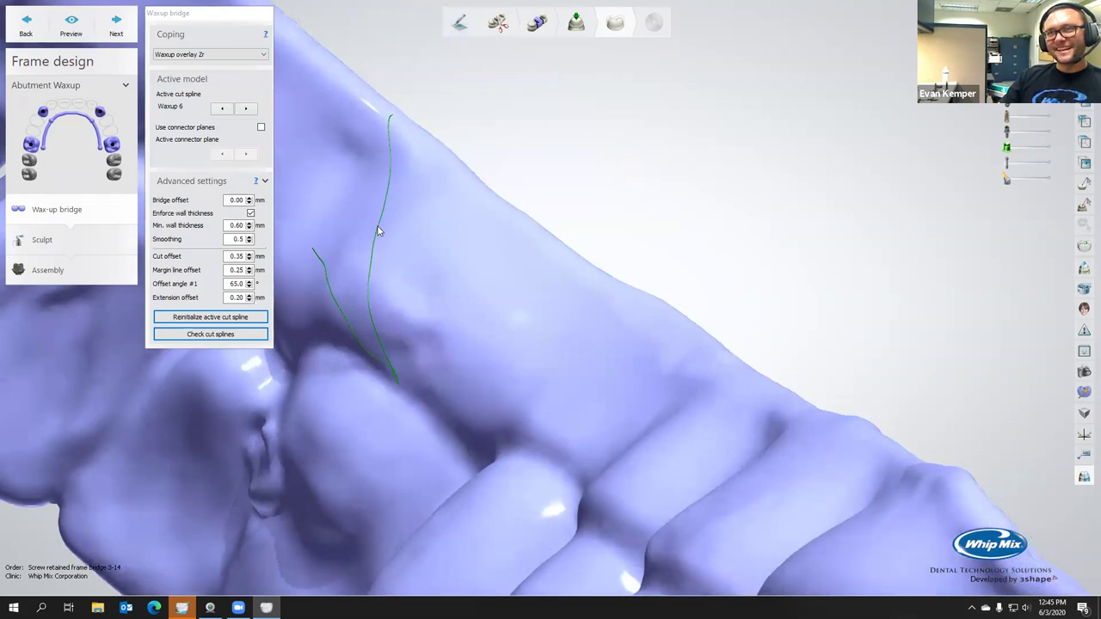
pyautogui.scroll(5, 379, 231)
pyautogui.rightClick(381, 229)
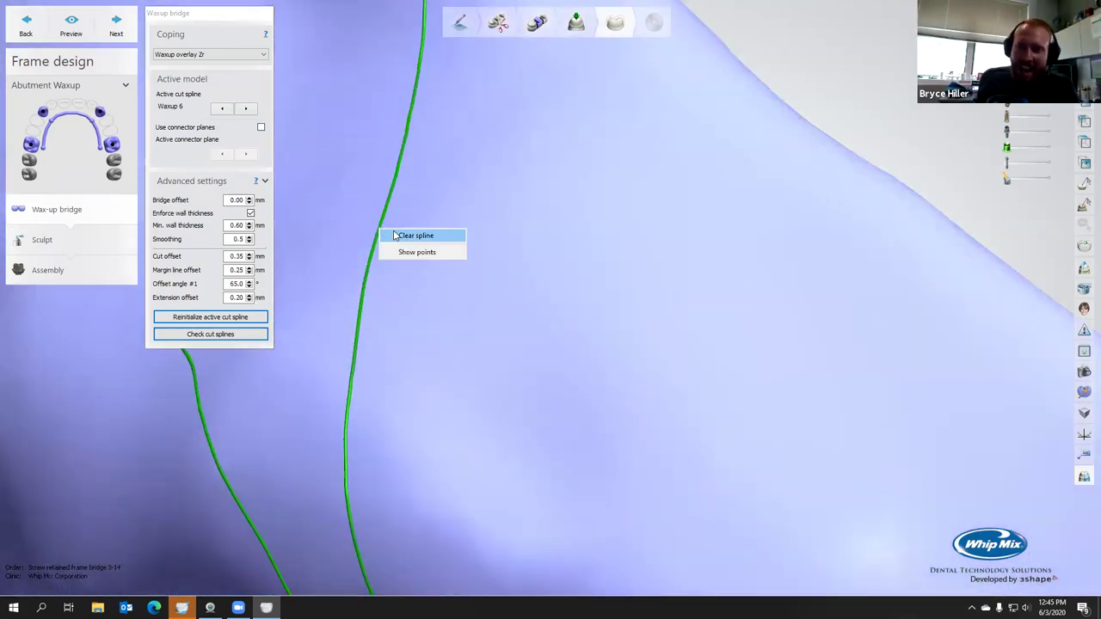
pyautogui.click(404, 236)
# Step: Draw a new closed Waxup 6 cut spline just outside the socket rim and round off its sharp corner by repositioning control points
pyautogui.scroll(-10, 568, 265)
pyautogui.moveTo(533, 312); pyautogui.dragTo(632, 315, button='right')
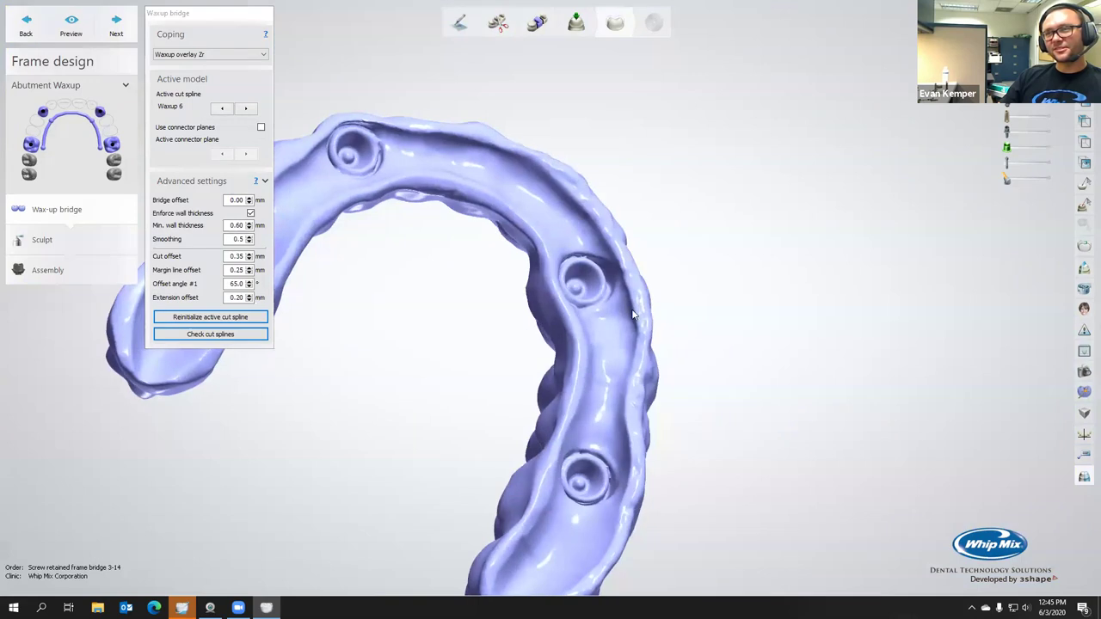
pyautogui.scroll(8, 633, 315)
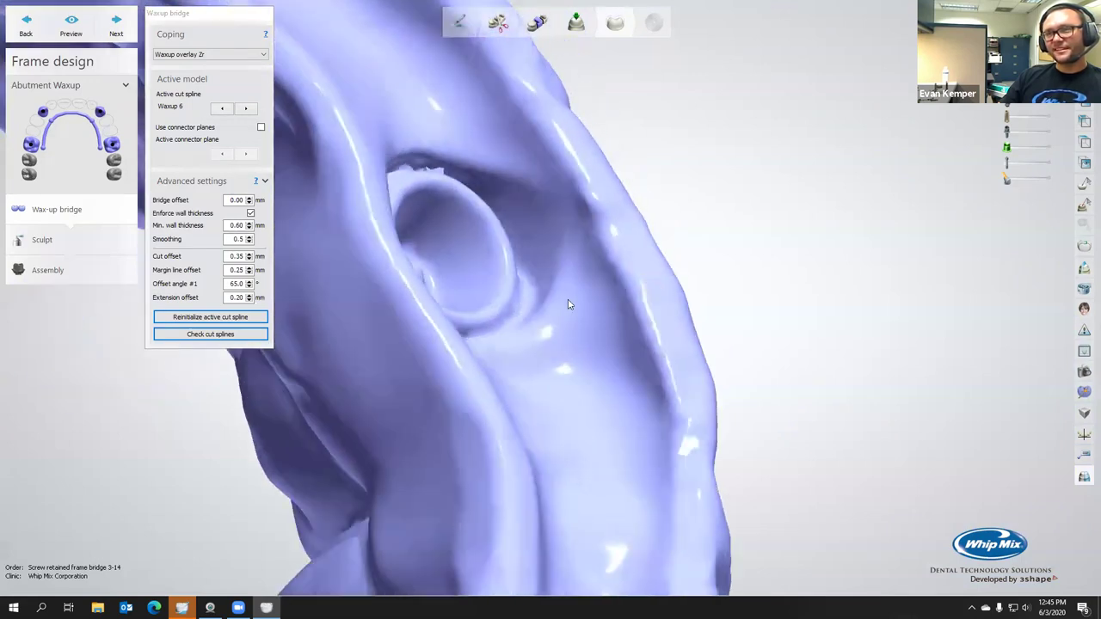
pyautogui.click(562, 297)
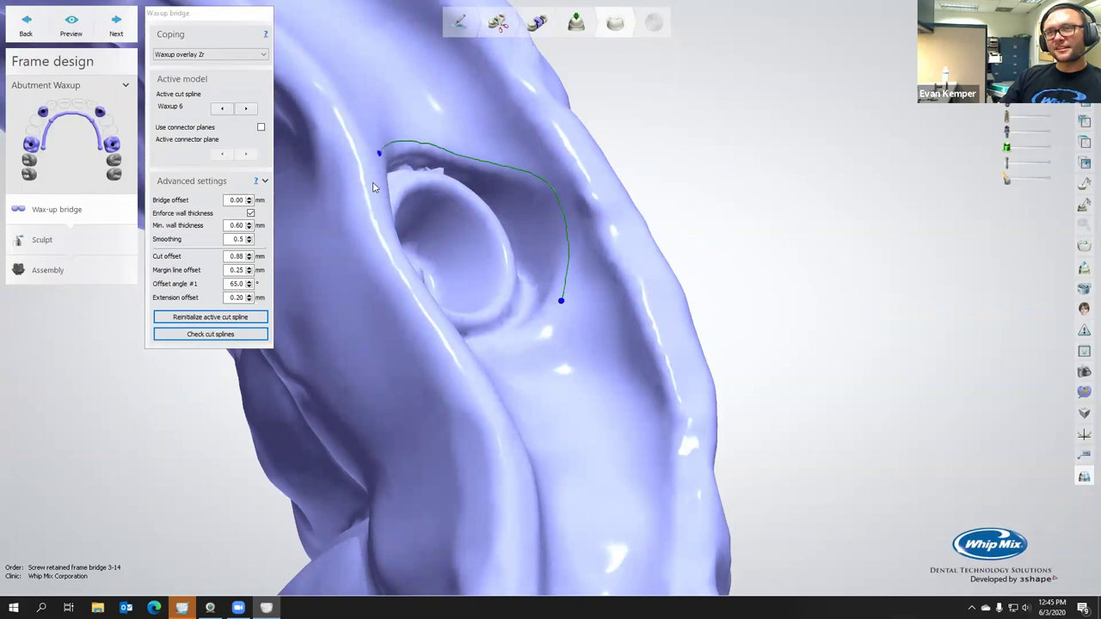
pyautogui.moveTo(372, 187); pyautogui.dragTo(324, 192, button='right')
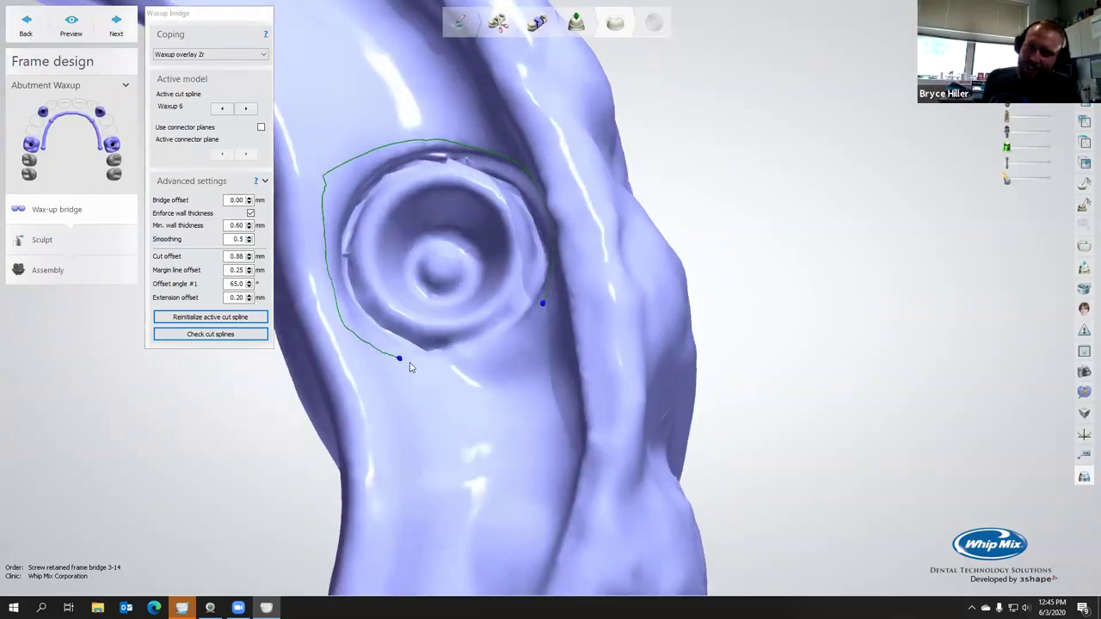
pyautogui.click(541, 306)
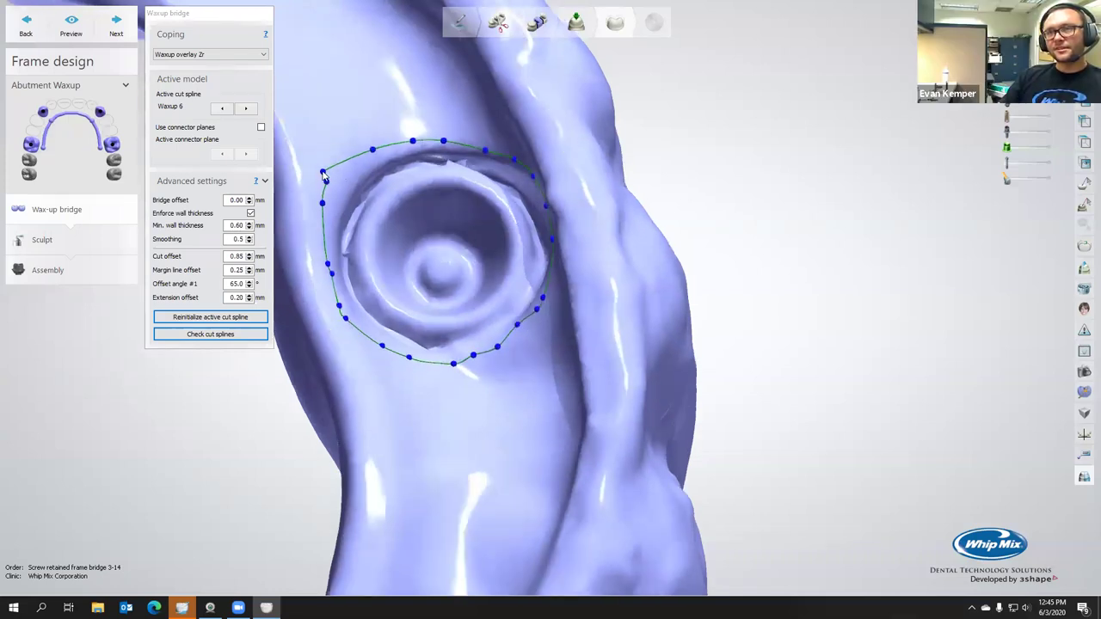
pyautogui.click(354, 168)
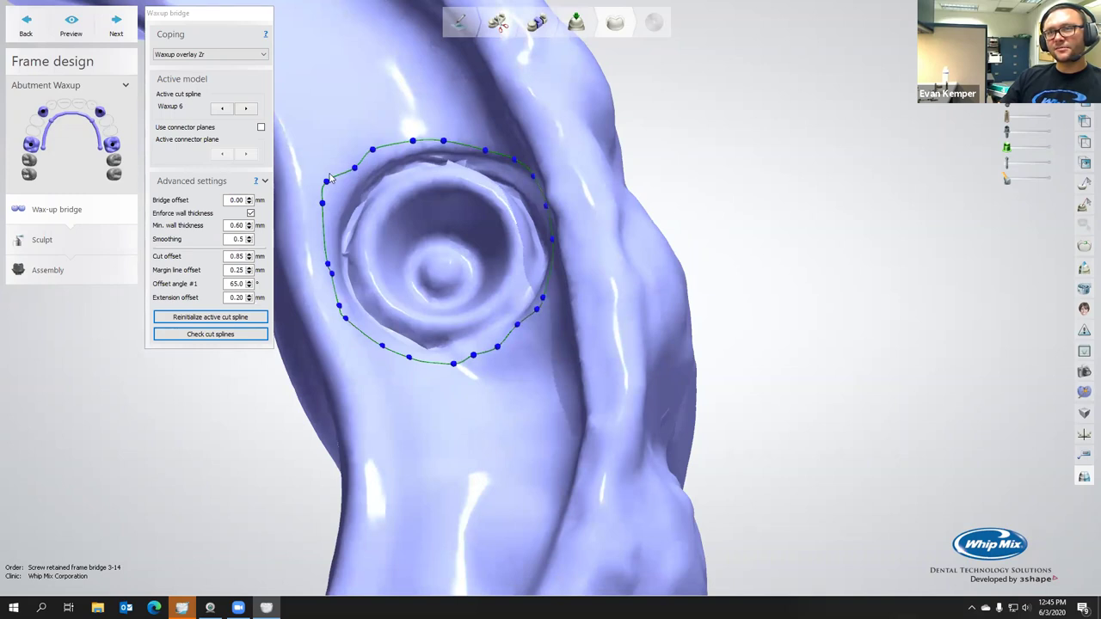
pyautogui.moveTo(328, 180); pyautogui.dragTo(334, 206)
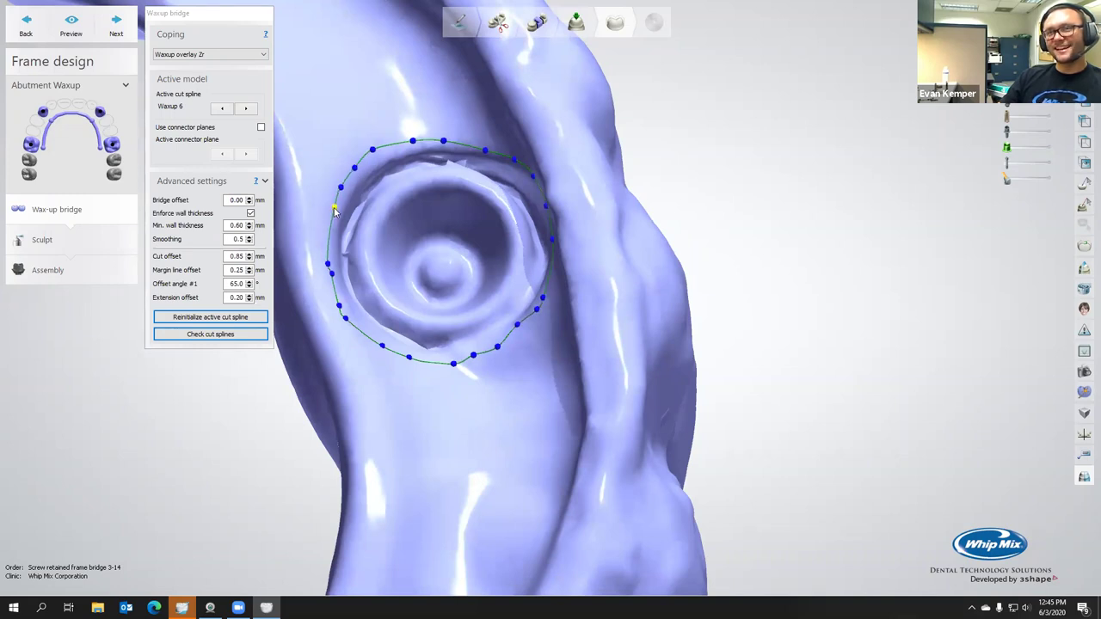
# Step: Even out the Waxup 6 cut spline around the socket rim by nudging its remaining uneven control points
pyautogui.moveTo(356, 340); pyautogui.dragTo(327, 327, button='right')
pyautogui.scroll(3, 325, 326)
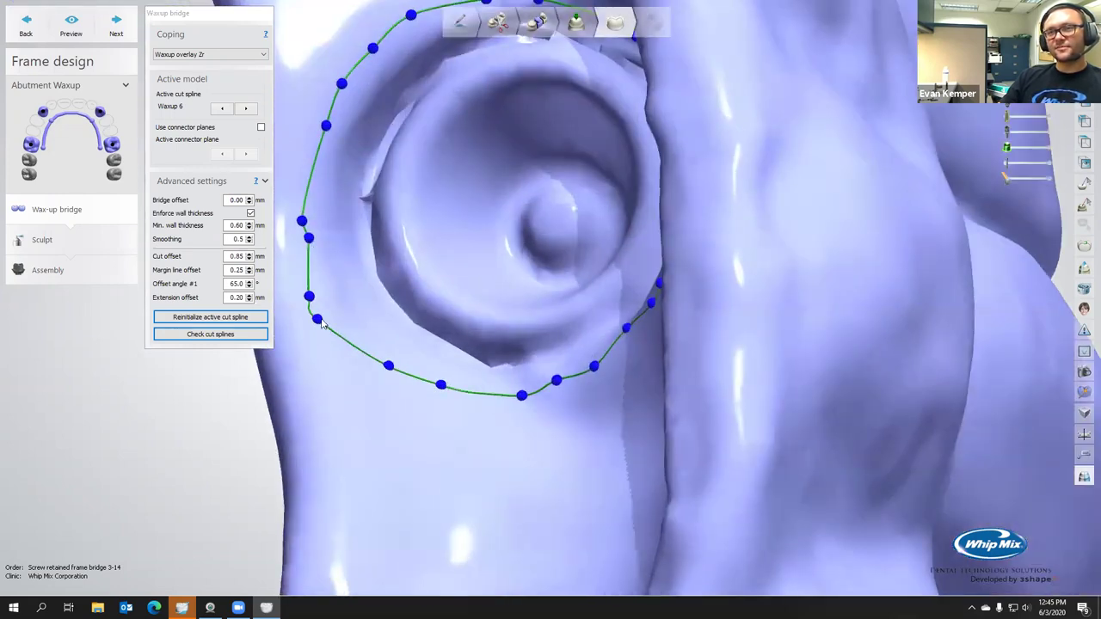
pyautogui.moveTo(319, 321); pyautogui.dragTo(337, 324)
pyautogui.moveTo(311, 245); pyautogui.dragTo(303, 239)
pyautogui.moveTo(487, 322); pyautogui.dragTo(622, 307, button='right')
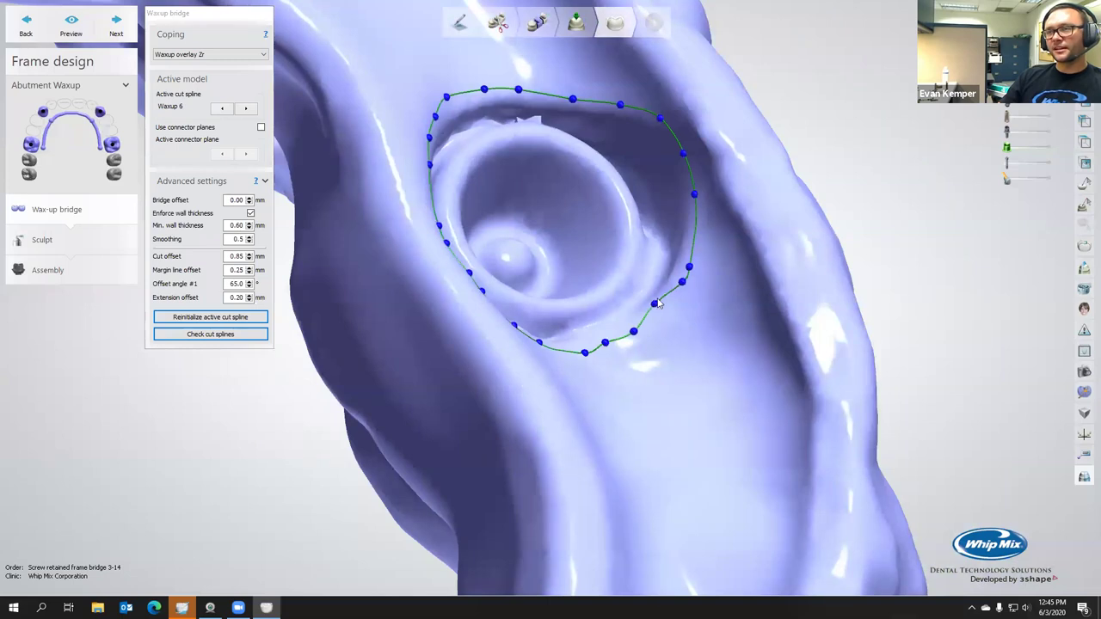
pyautogui.moveTo(656, 307); pyautogui.dragTo(659, 308)
pyautogui.moveTo(669, 250); pyautogui.dragTo(642, 270, button='right')
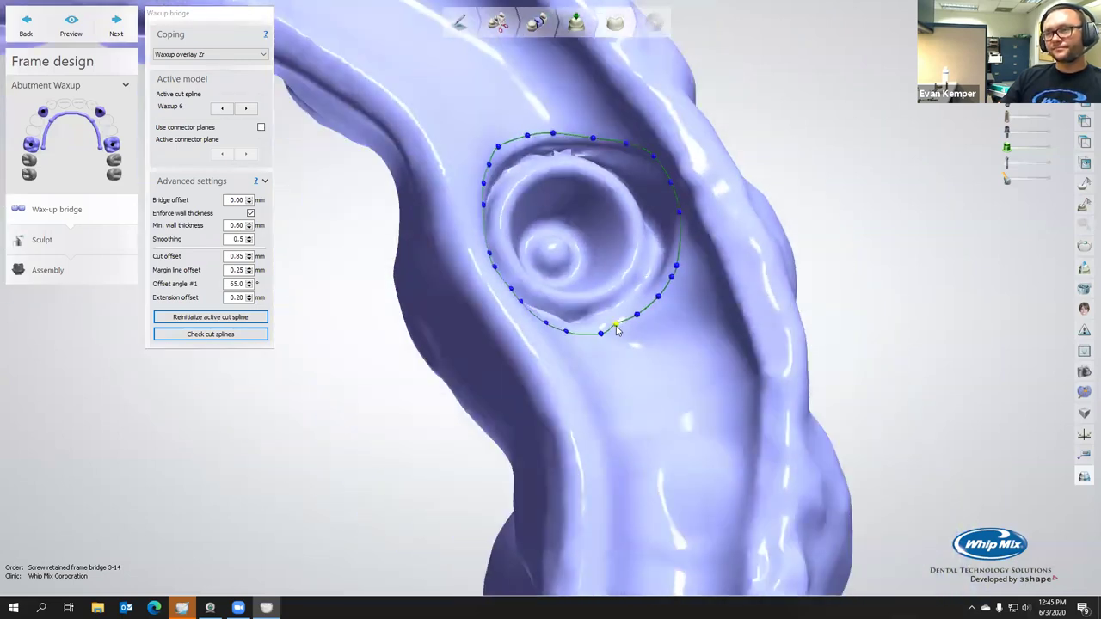
pyautogui.scroll(-3, 616, 329)
# Step: Make Waxup 11 the active cut spline and clear the stray spline from the bridge's outer tooth surface
pyautogui.moveTo(616, 330); pyautogui.dragTo(275, 120, button='right')
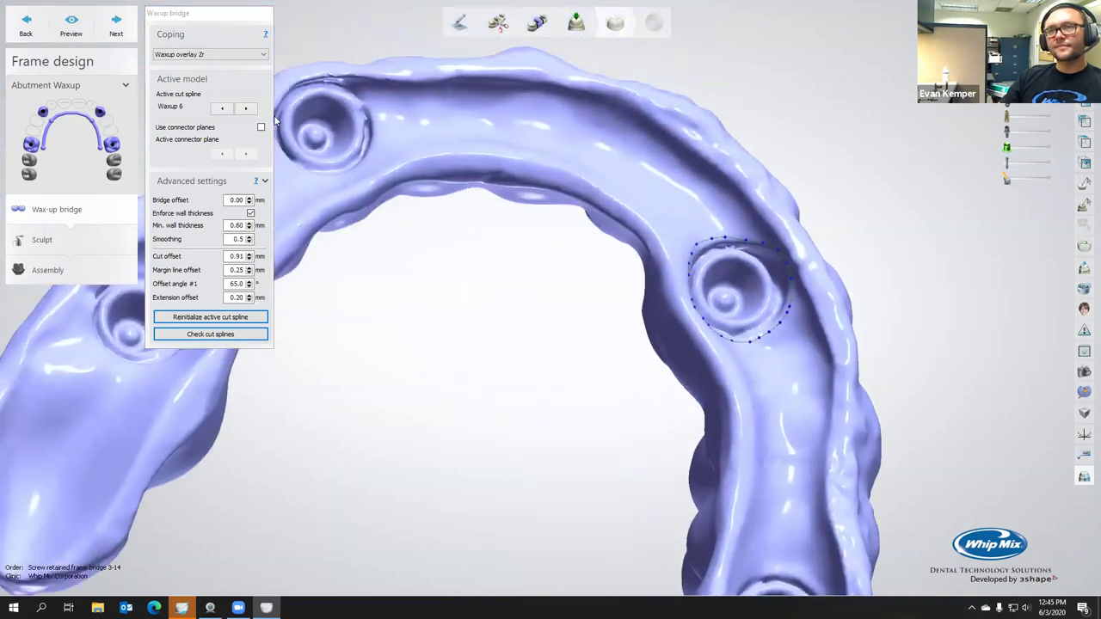
pyautogui.click(245, 108)
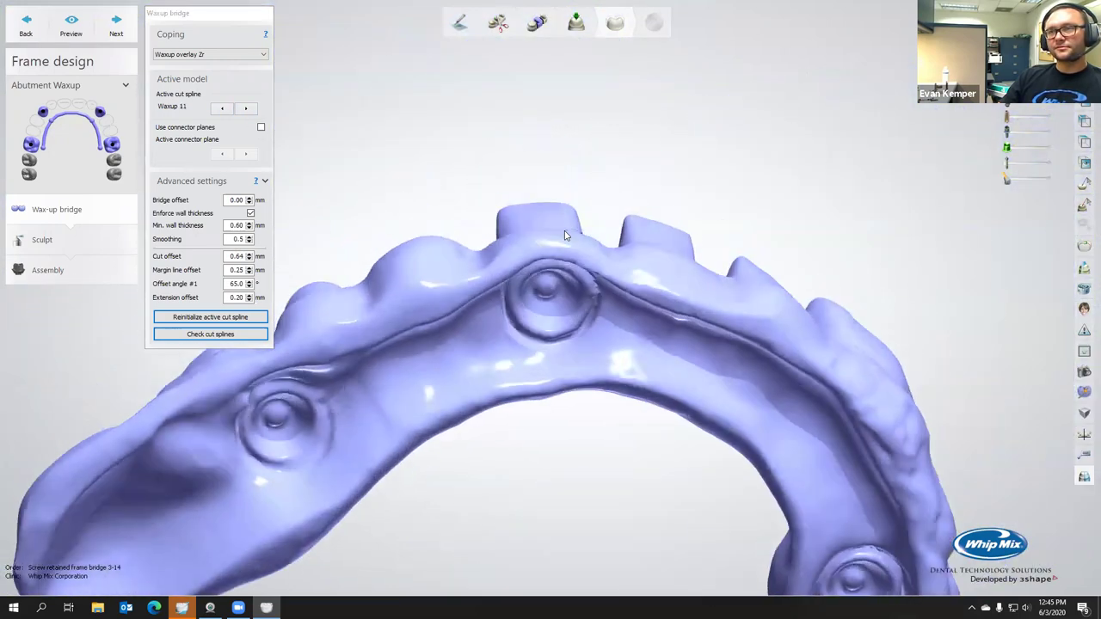
pyautogui.moveTo(564, 234); pyautogui.dragTo(551, 361, button='right')
pyautogui.scroll(5, 516, 292)
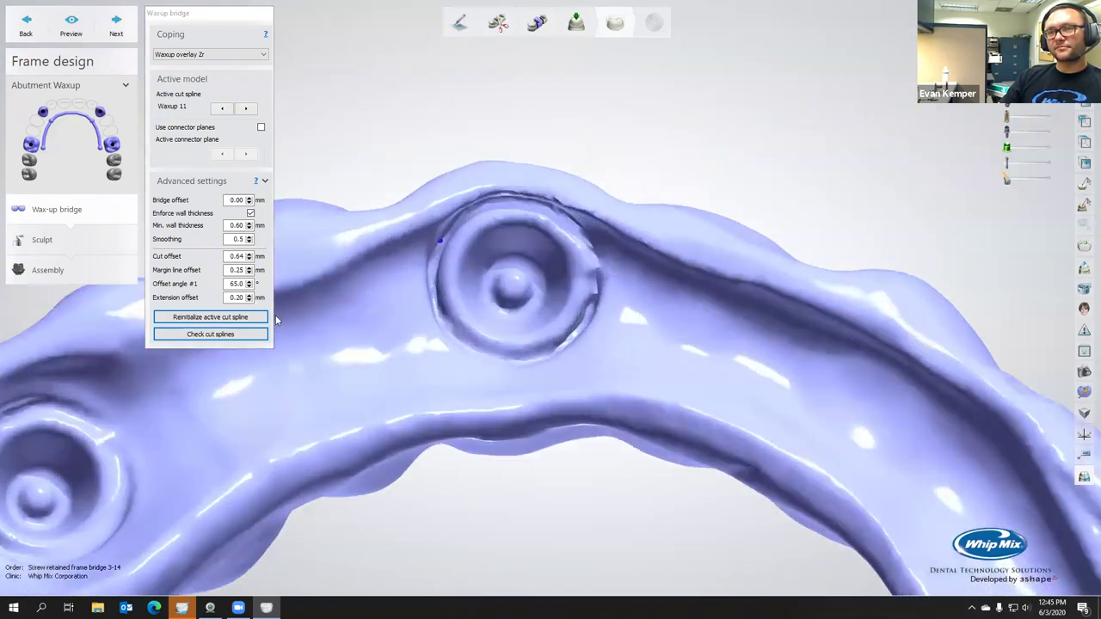
pyautogui.moveTo(337, 312); pyautogui.dragTo(380, 236, button='right')
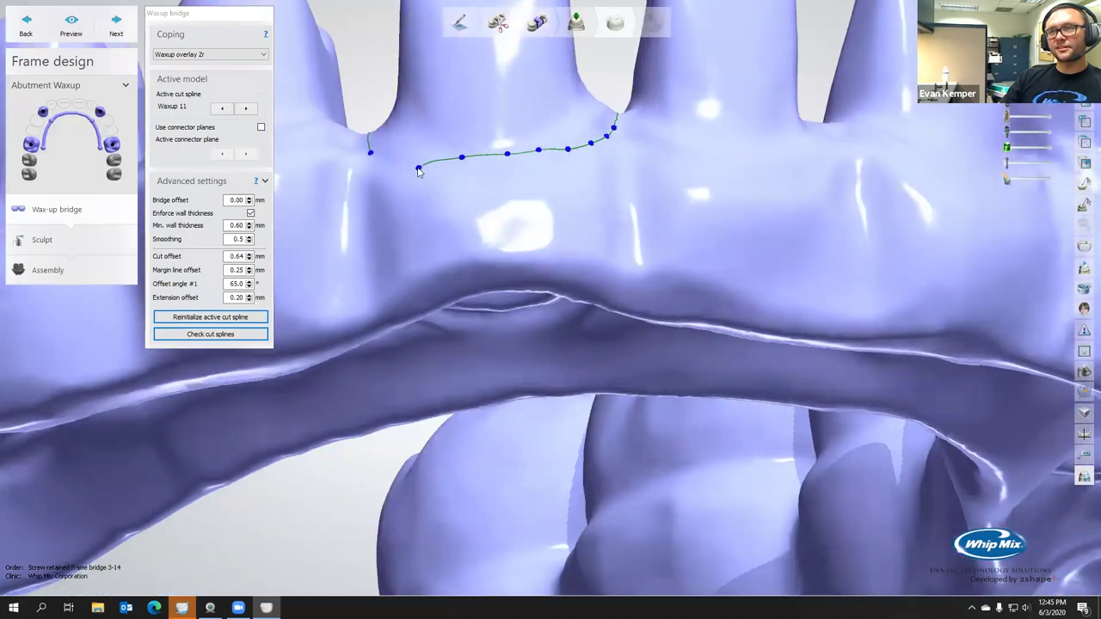
pyautogui.rightClick(418, 168)
pyautogui.click(443, 207)
pyautogui.moveTo(462, 323); pyautogui.dragTo(455, 250, button='right')
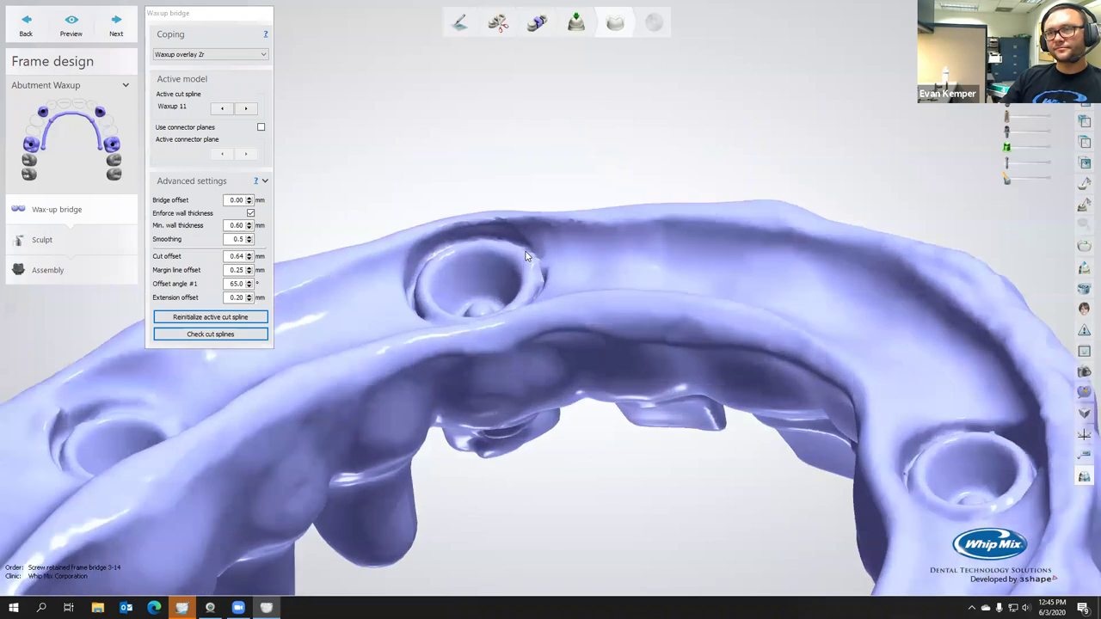
# Step: Draw a new closed Waxup 11 cut spline just outside the rim of its abutment socket
pyautogui.scroll(3, 566, 262)
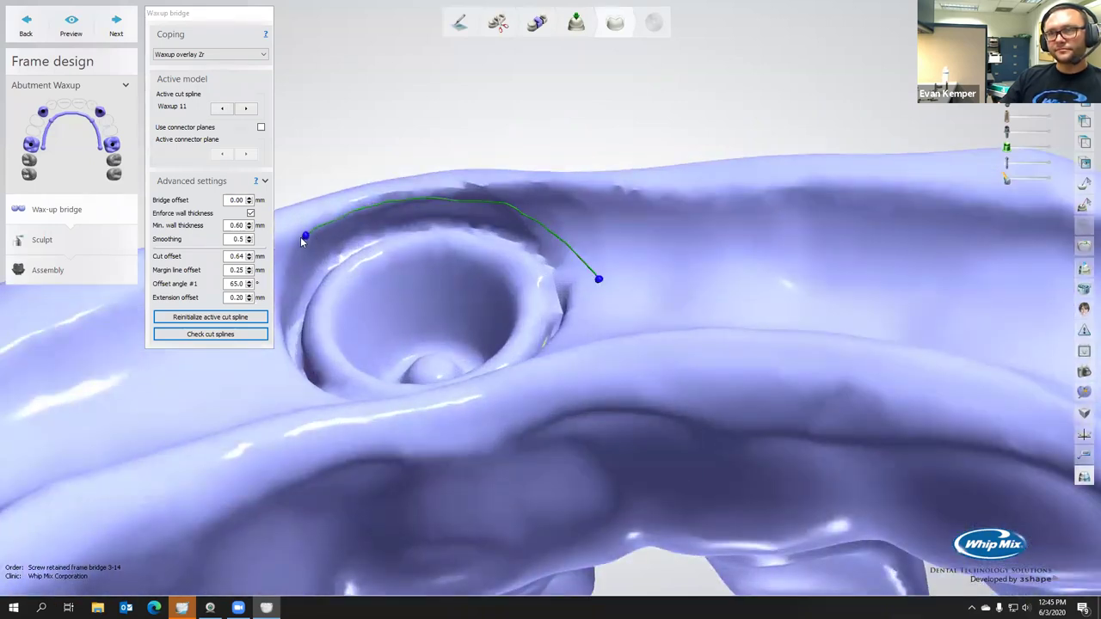
pyautogui.moveTo(283, 265)
pyautogui.mouseDown()
pyautogui.moveTo(276, 333)
pyautogui.moveTo(294, 384)
pyautogui.mouseUp()
pyautogui.moveTo(322, 363)
pyautogui.mouseDown(button='right')
pyautogui.moveTo(310, 265)
pyautogui.moveTo(337, 355)
pyautogui.mouseUp(button='right')
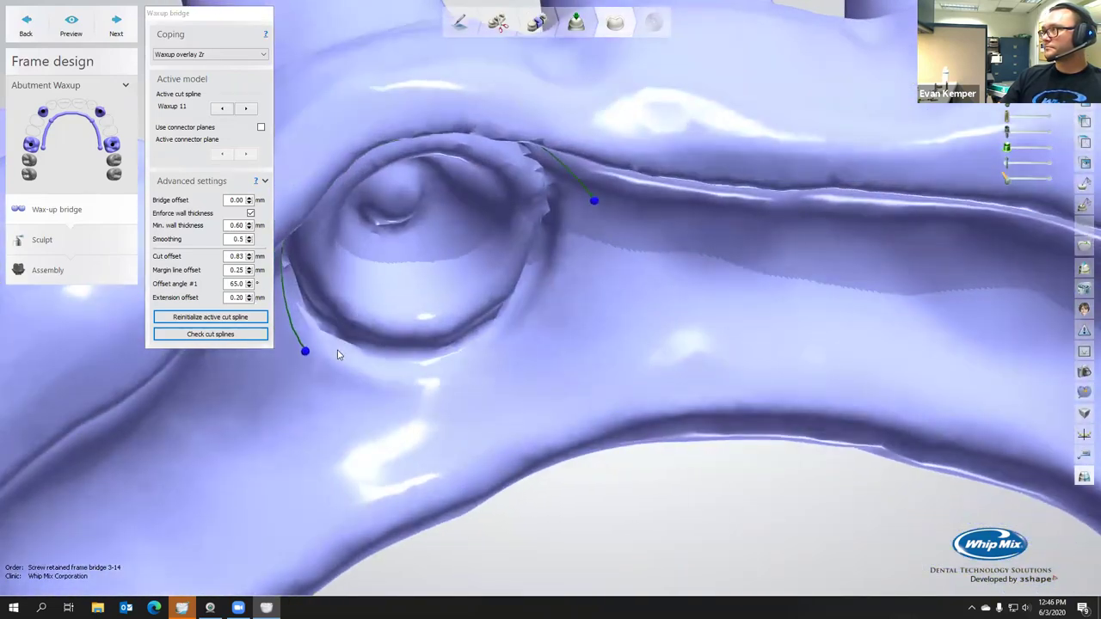
pyautogui.moveTo(324, 359)
pyautogui.mouseDown()
pyautogui.moveTo(456, 378)
pyautogui.moveTo(497, 360)
pyautogui.moveTo(566, 290)
pyautogui.moveTo(592, 211)
pyautogui.moveTo(575, 191)
pyautogui.mouseUp()
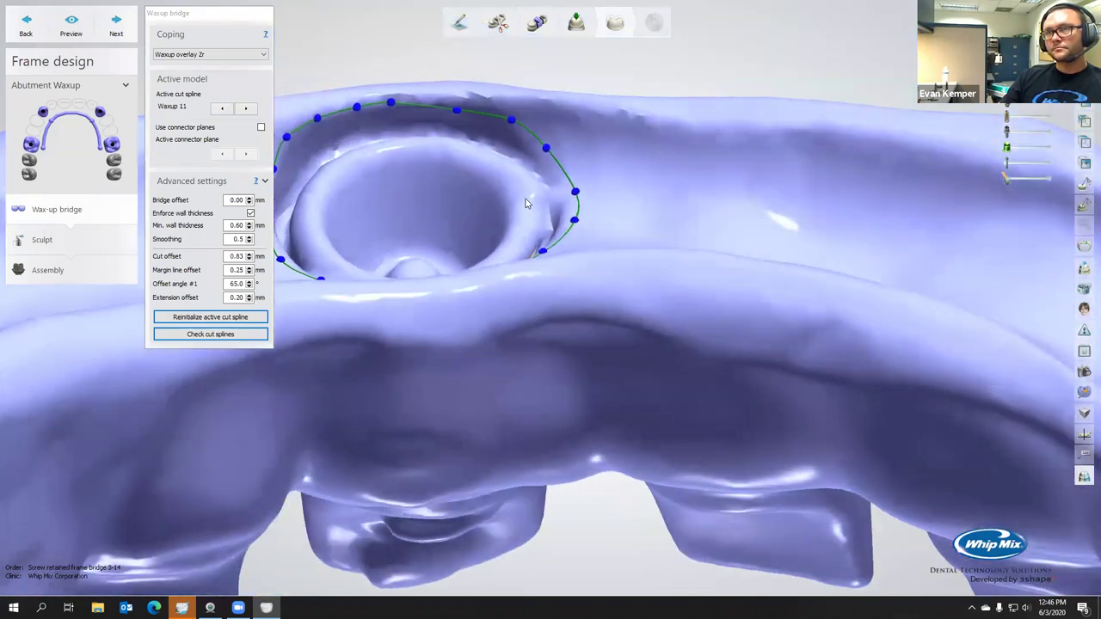
pyautogui.scroll(-3, 527, 203)
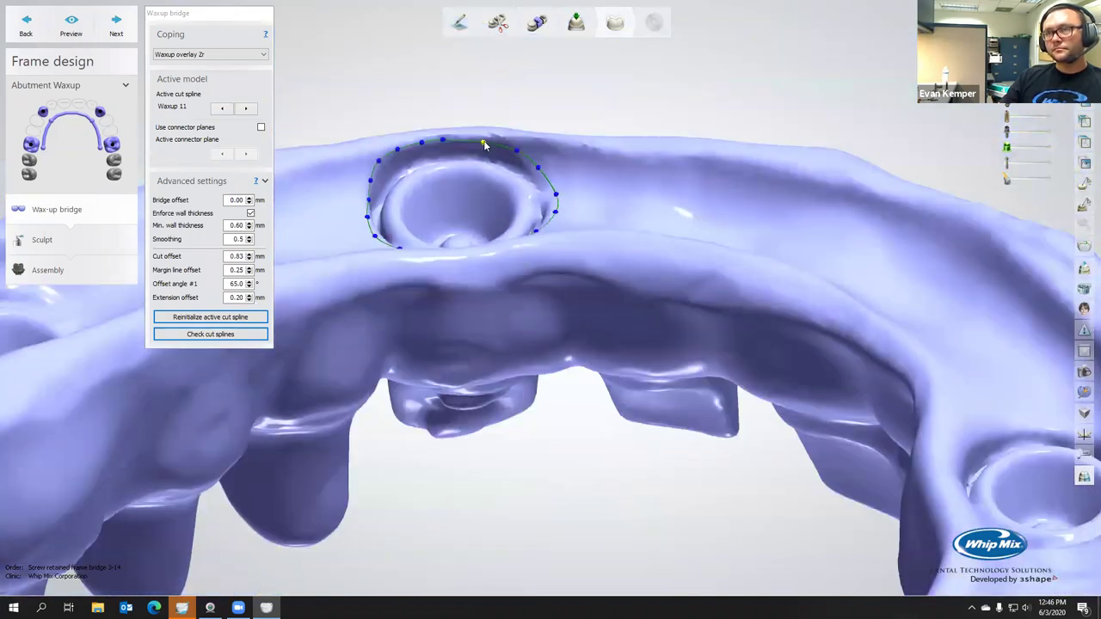
pyautogui.moveTo(517, 150); pyautogui.dragTo(480, 258, button='right')
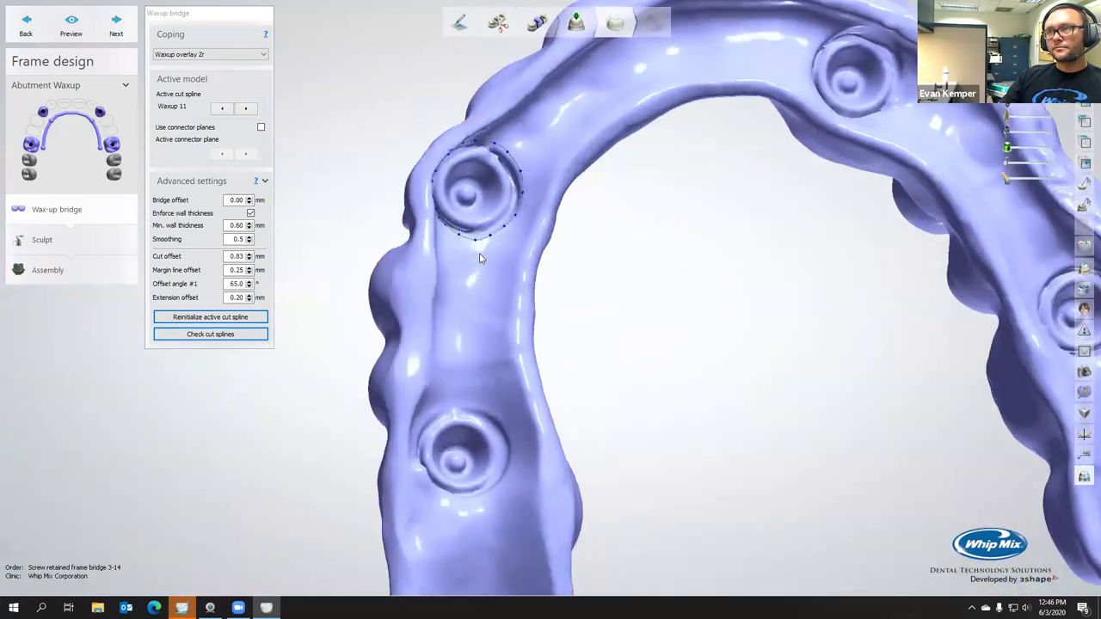
# Step: Check the cut splines for problems, dismiss the result and advance to the Sculpt stage
pyautogui.scroll(-3, 486, 255)
pyautogui.click(261, 336)
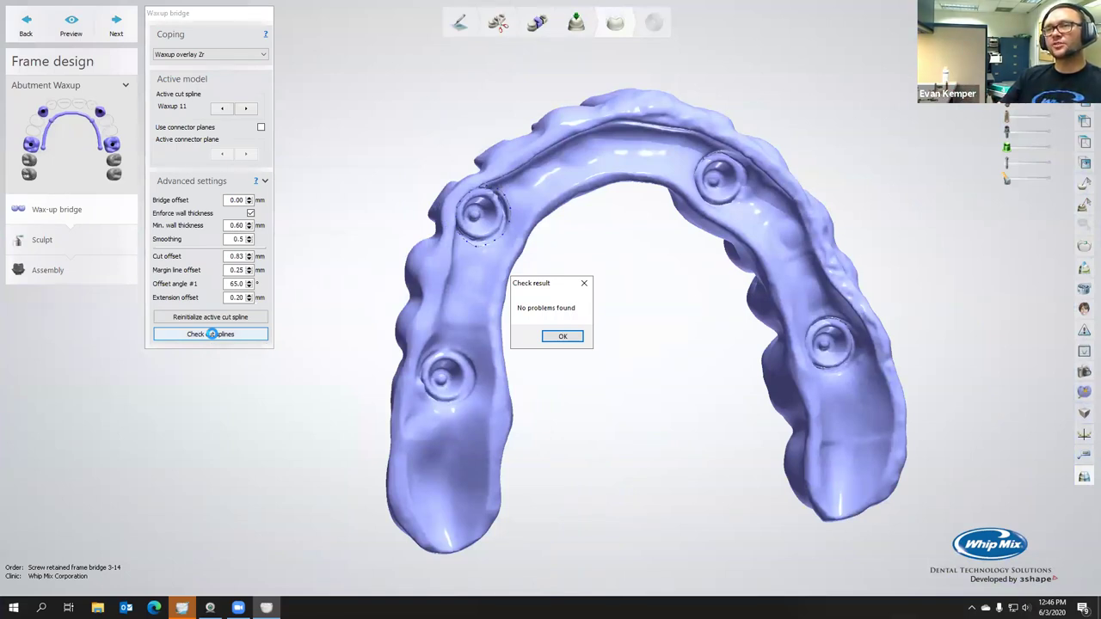
pyautogui.click(563, 335)
pyautogui.moveTo(574, 358)
pyautogui.mouseDown(button='right')
pyautogui.moveTo(560, 366)
pyautogui.moveTo(575, 370)
pyautogui.moveTo(564, 365)
pyautogui.mouseUp(button='right')
pyautogui.click(117, 33)
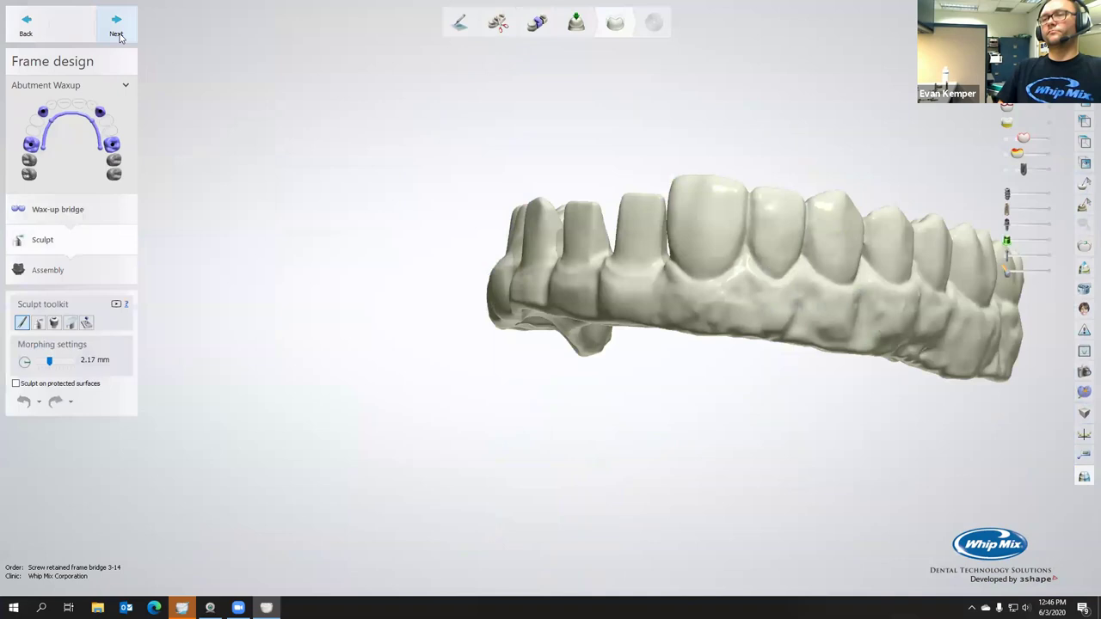
# Step: Smooth out the pits in the first molar's chewing surface with the wax knife at a size of 1.88 mm
pyautogui.moveTo(748, 393); pyautogui.dragTo(743, 245, button='right')
pyautogui.moveTo(754, 269); pyautogui.dragTo(761, 302, button='right')
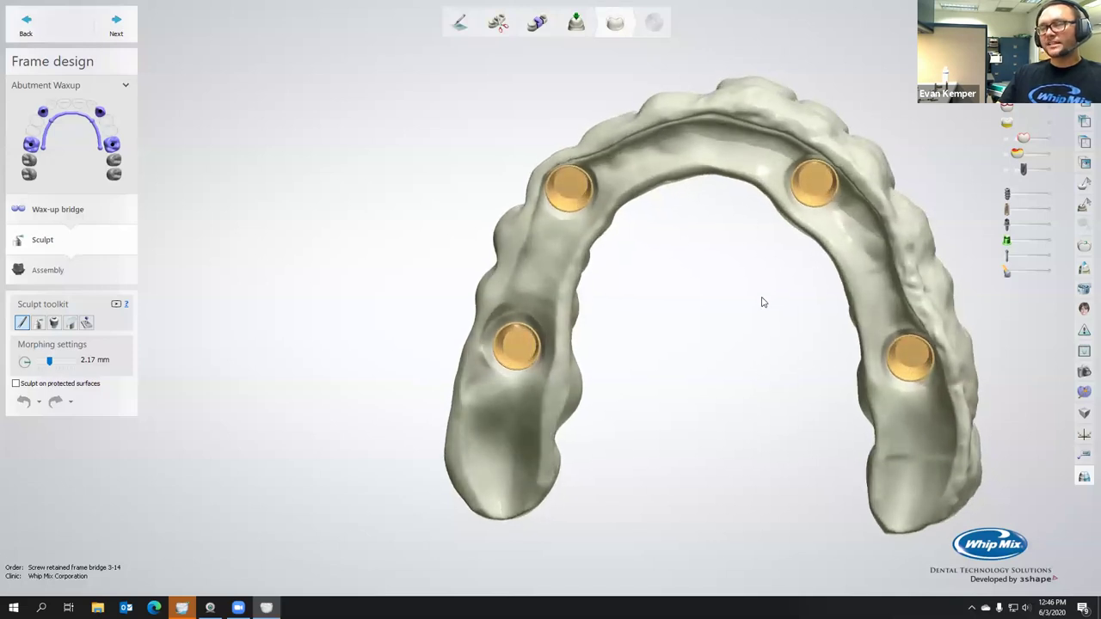
pyautogui.scroll(-5, 544, 359)
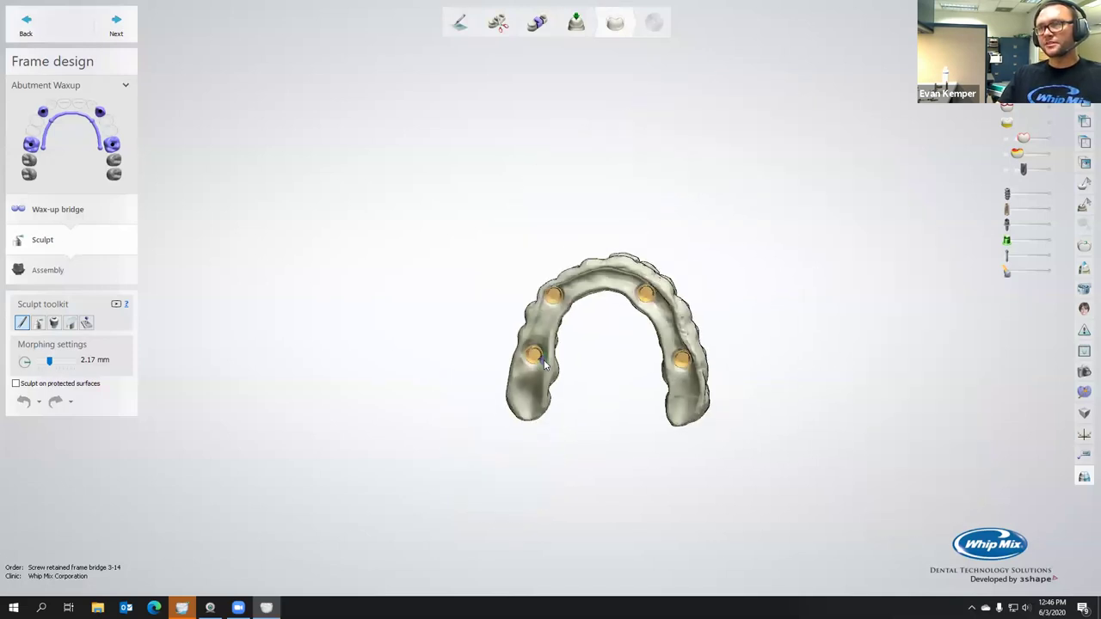
pyautogui.moveTo(592, 302); pyautogui.dragTo(593, 410, button='right')
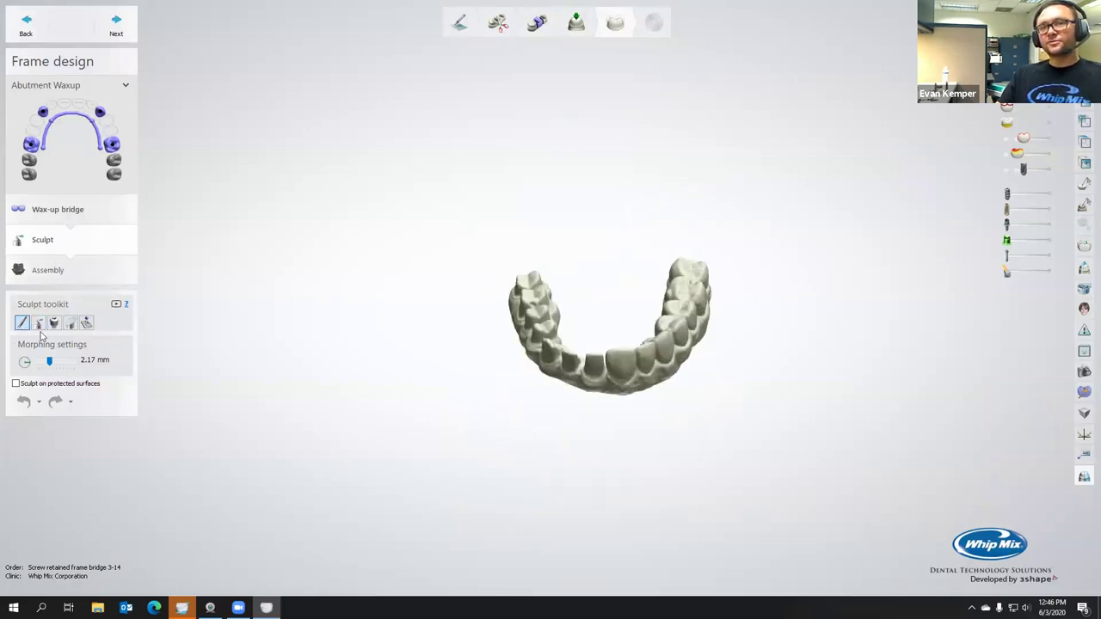
pyautogui.scroll(5, 703, 373)
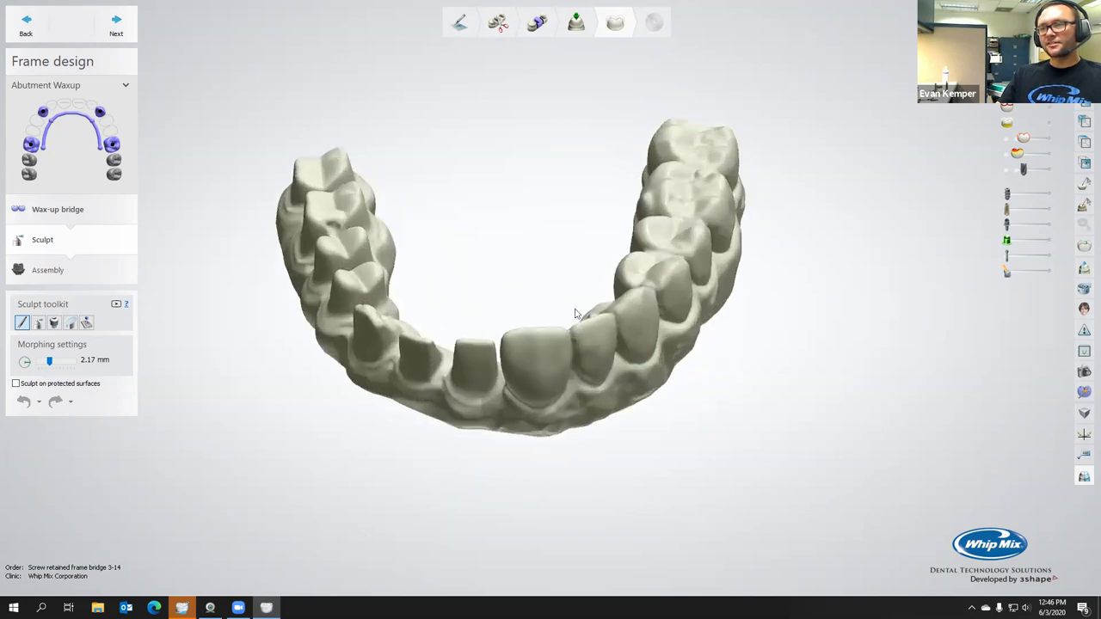
pyautogui.scroll(5, 679, 232)
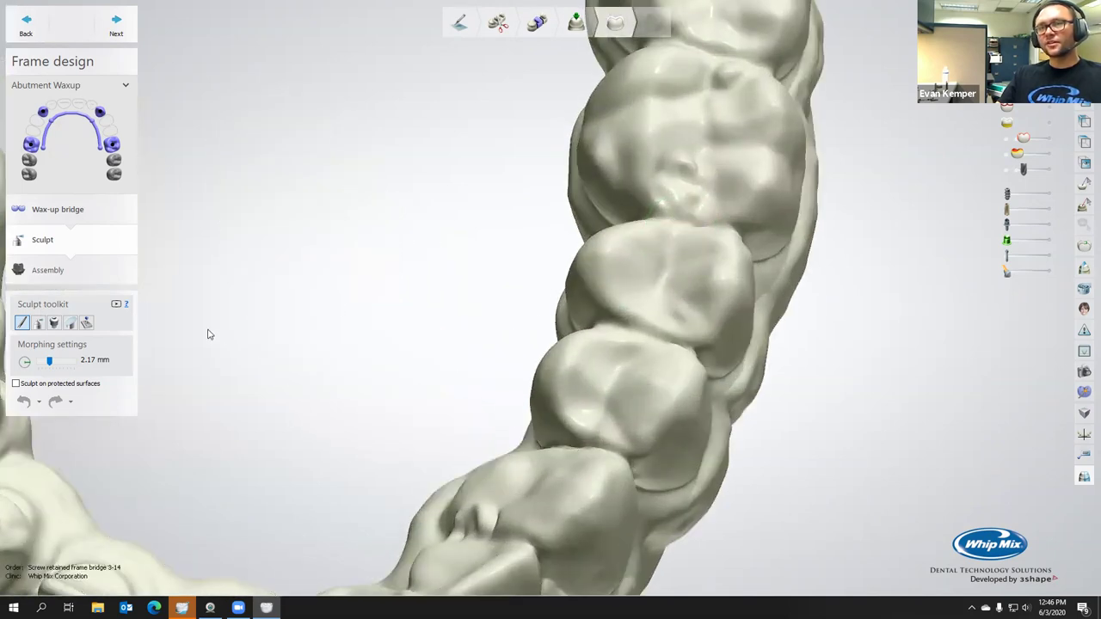
pyautogui.click(38, 323)
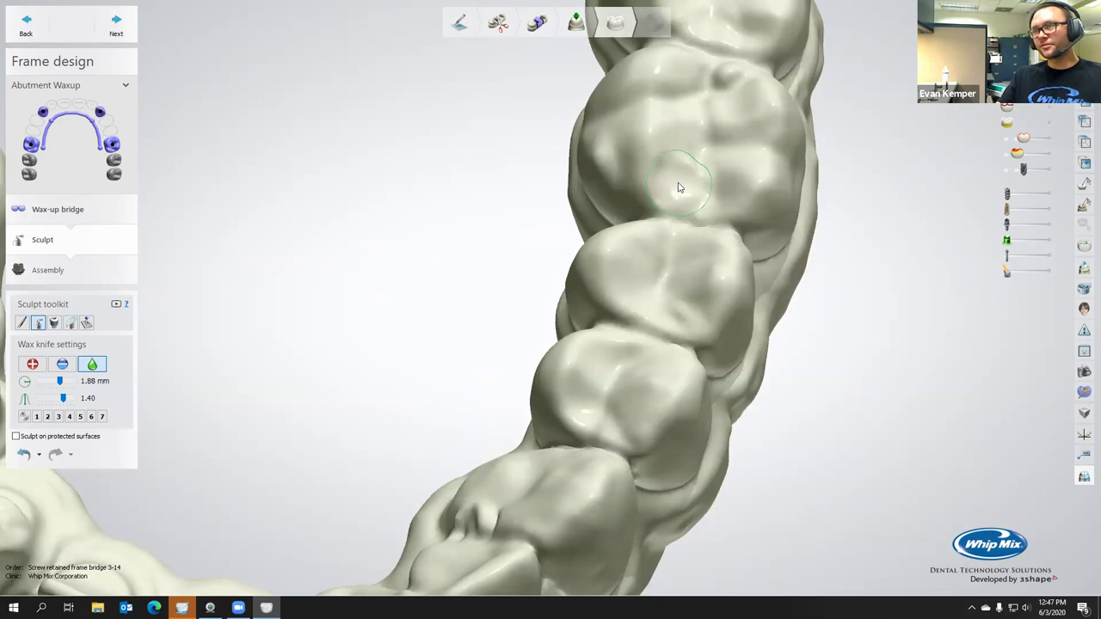
# Step: Reduce the wax knife size to 1.60 mm, then fill and smooth the pit on the neighbouring front tooth's inner side
pyautogui.moveTo(597, 361)
pyautogui.mouseDown(button='right')
pyautogui.moveTo(538, 381)
pyautogui.moveTo(580, 393)
pyautogui.moveTo(624, 430)
pyautogui.mouseUp(button='right')
pyautogui.keyDown('ctrl'); pyautogui.scroll(-2, 624, 426); pyautogui.keyUp('ctrl')
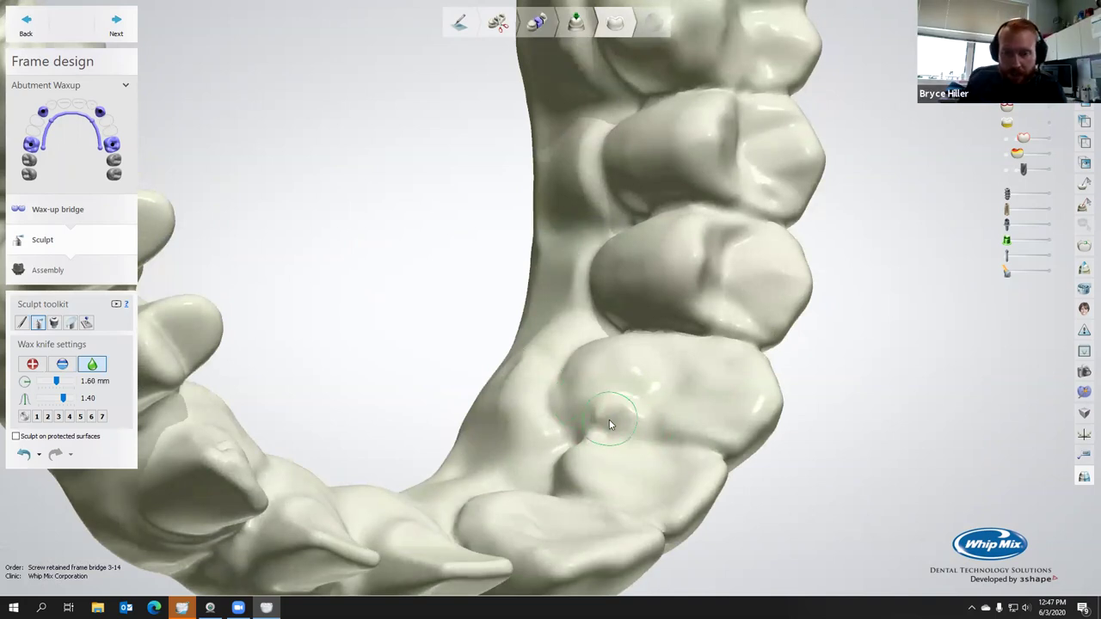
pyautogui.keyDown('shift'); pyautogui.moveTo(610, 420); pyautogui.dragTo(651, 422); pyautogui.keyUp('shift')
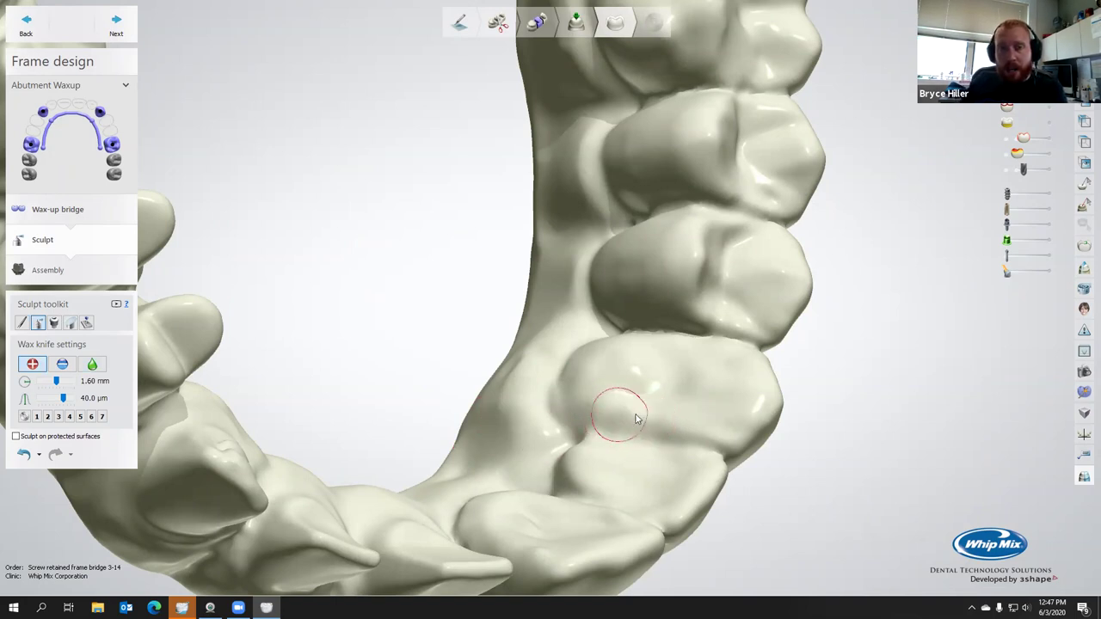
pyautogui.press('shift')
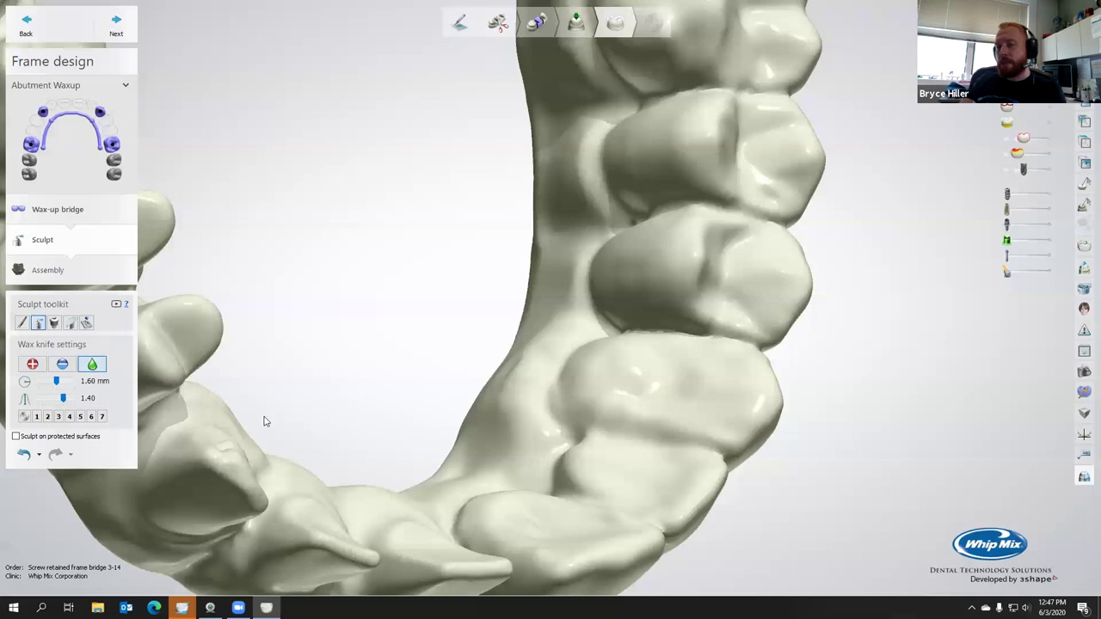
# Step: Examine the bridge's outer surface and the cut-back front and back teeth from several angles
pyautogui.scroll(-5, 658, 419)
pyautogui.moveTo(554, 405); pyautogui.dragTo(515, 382, button='right')
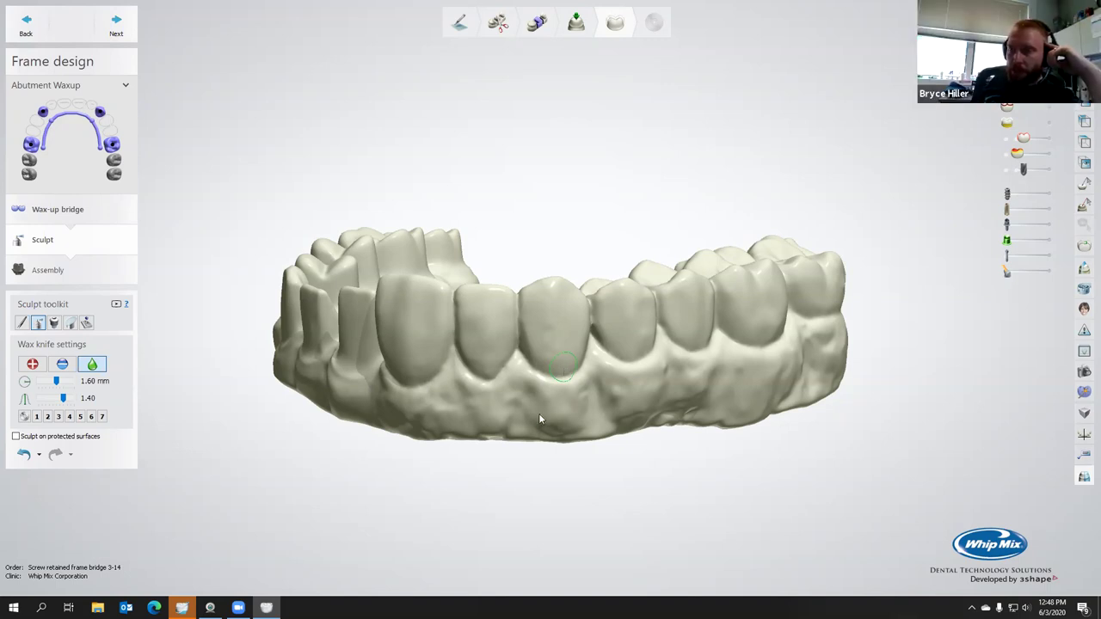
pyautogui.moveTo(500, 382); pyautogui.dragTo(334, 370, button='right')
pyautogui.scroll(3, 332, 329)
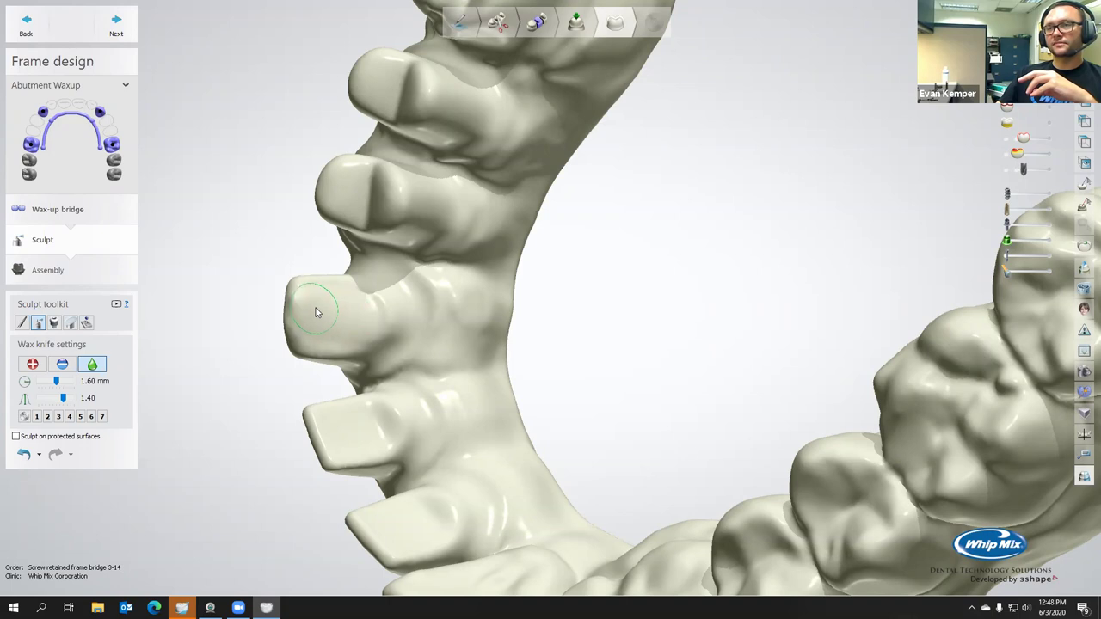
pyautogui.moveTo(406, 311); pyautogui.dragTo(521, 244, button='right')
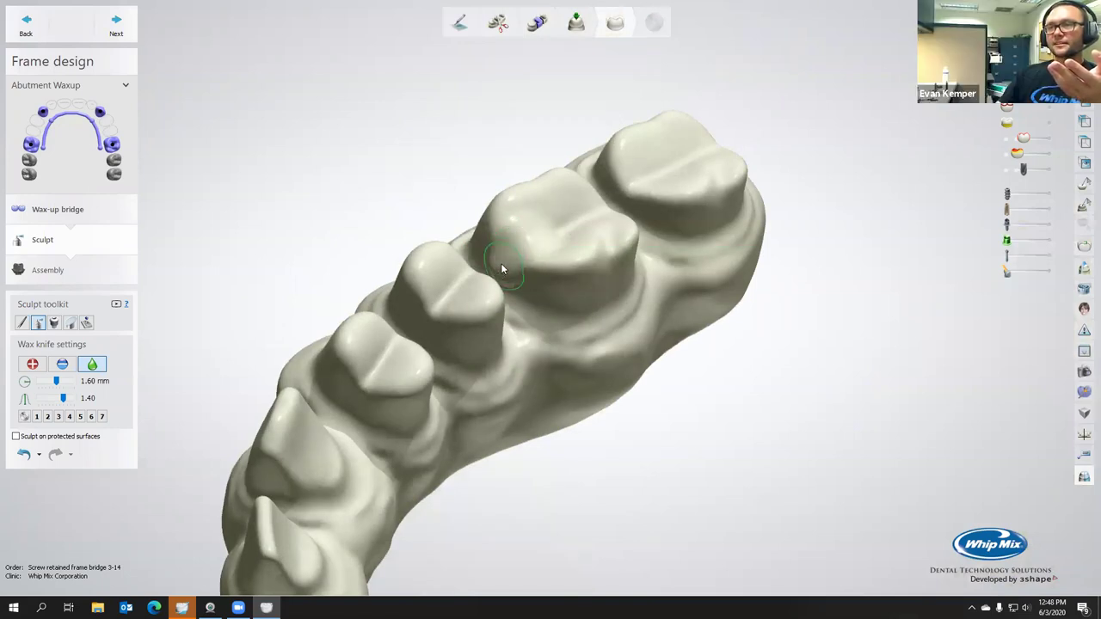
pyautogui.moveTo(504, 262)
pyautogui.mouseDown()
pyautogui.moveTo(531, 236)
pyautogui.moveTo(486, 269)
pyautogui.mouseUp()
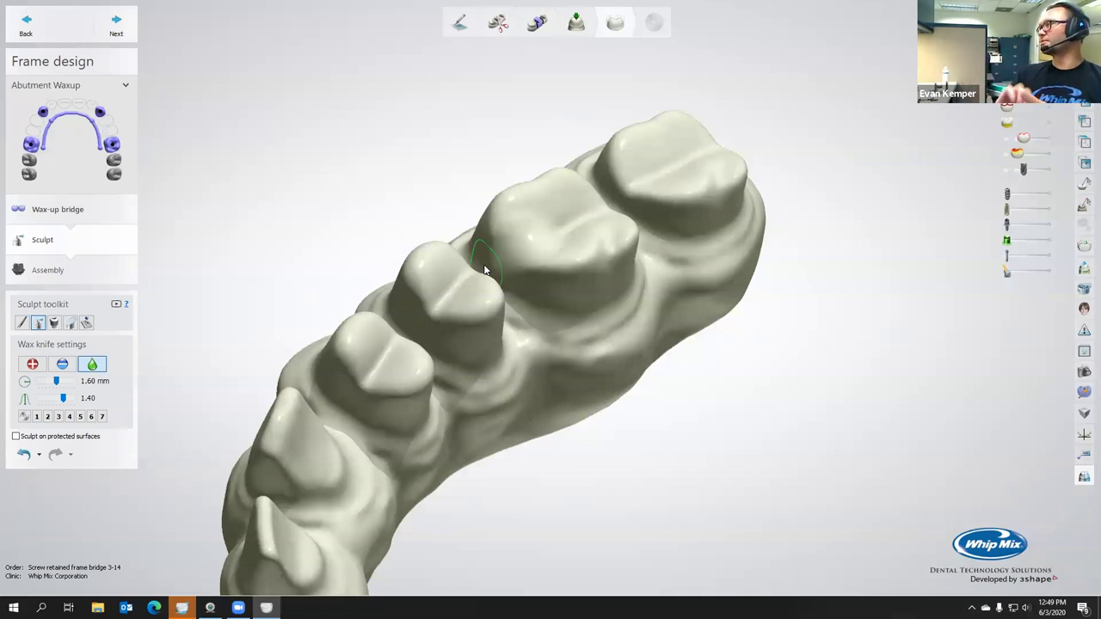
pyautogui.moveTo(486, 266); pyautogui.dragTo(569, 219, button='right')
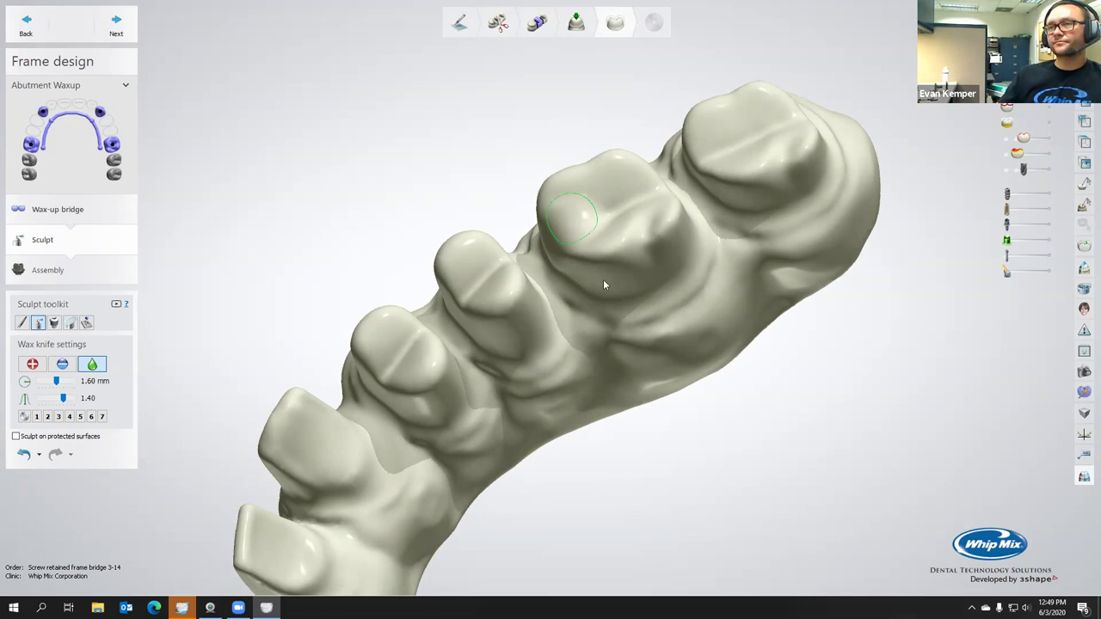
# Step: Carve the groove in the full-contour molar's chewing surface with the wax knife removing 40 µm, and smooth it at 1.04 mm
pyautogui.scroll(-10, 584, 251)
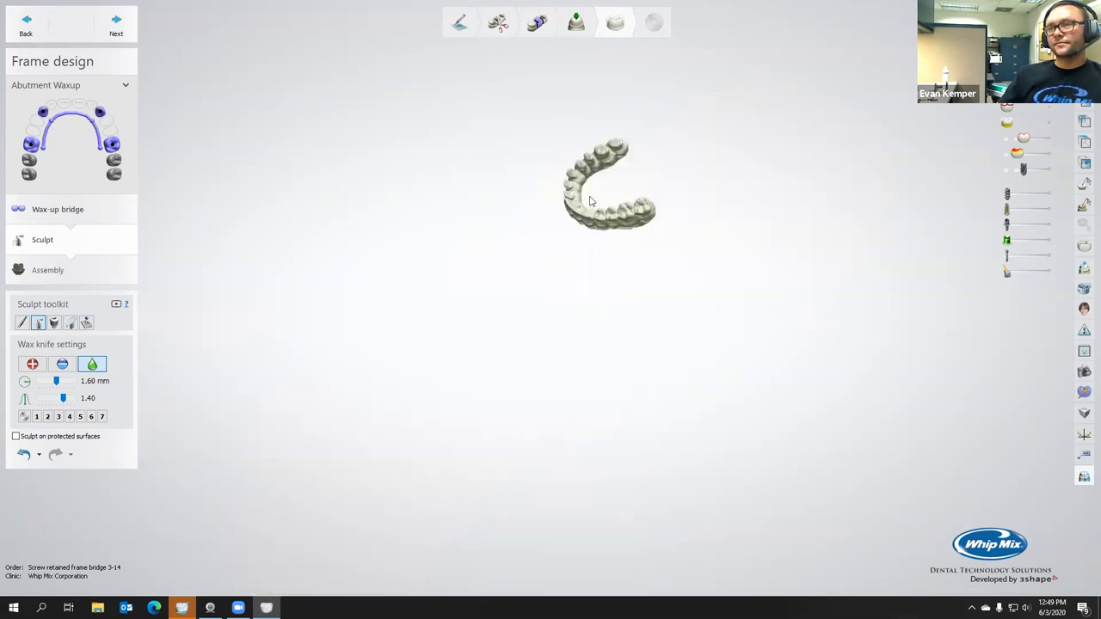
pyautogui.moveTo(590, 200); pyautogui.dragTo(603, 270, button='right')
pyautogui.scroll(10, 603, 270)
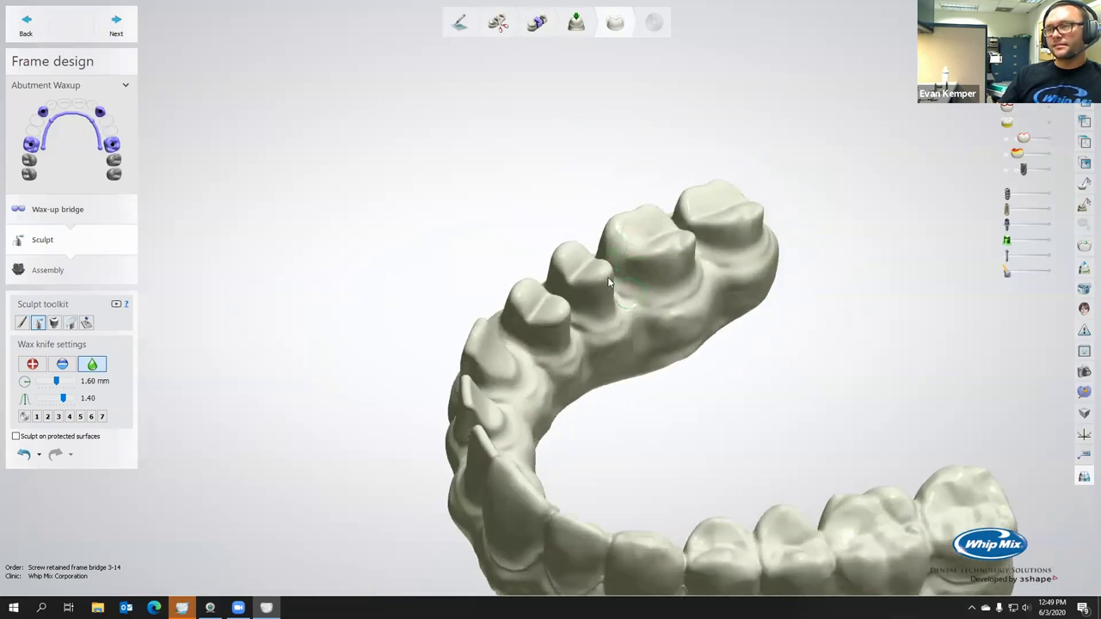
pyautogui.scroll(-3, 620, 338)
pyautogui.moveTo(617, 342); pyautogui.dragTo(622, 361, button='right')
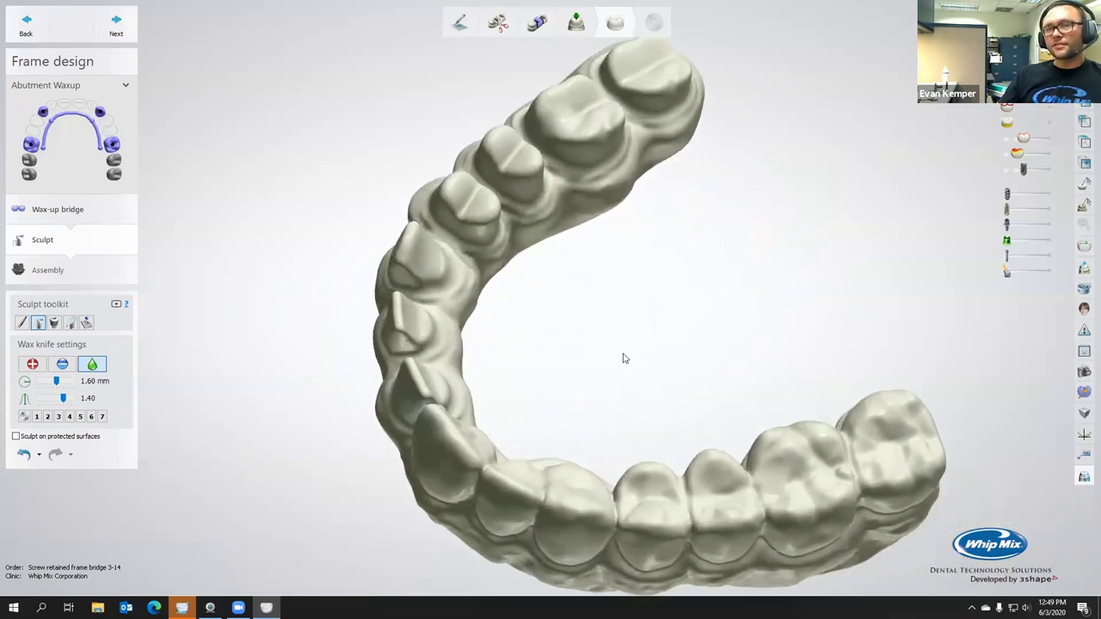
pyautogui.moveTo(556, 407)
pyautogui.mouseDown(button='right')
pyautogui.moveTo(585, 336)
pyautogui.moveTo(613, 376)
pyautogui.moveTo(604, 361)
pyautogui.moveTo(614, 354)
pyautogui.mouseUp(button='right')
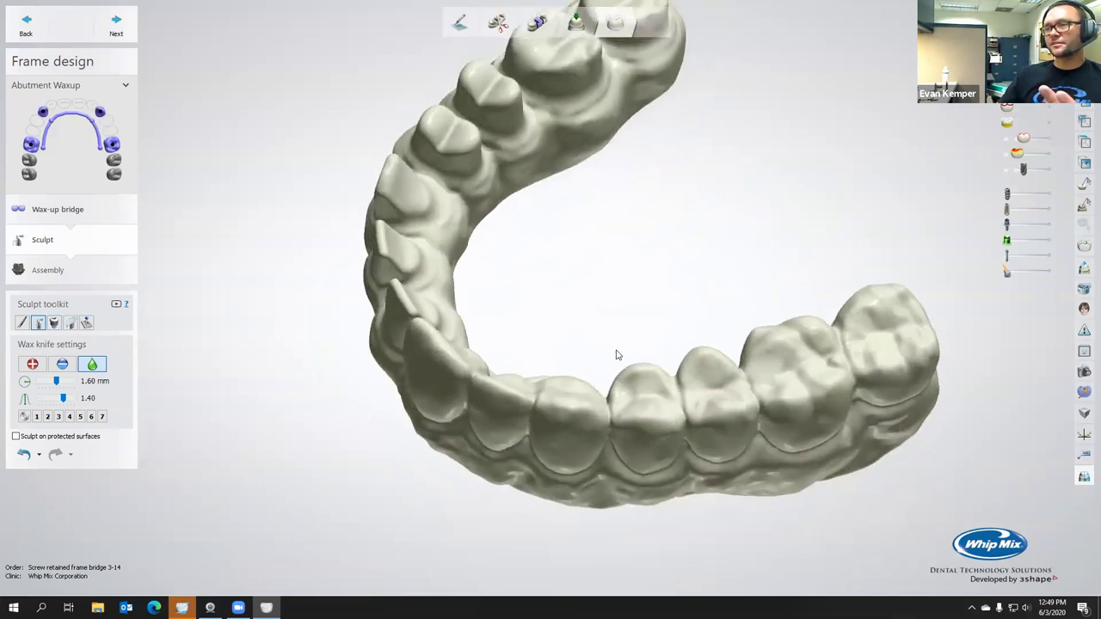
pyautogui.scroll(6, 725, 438)
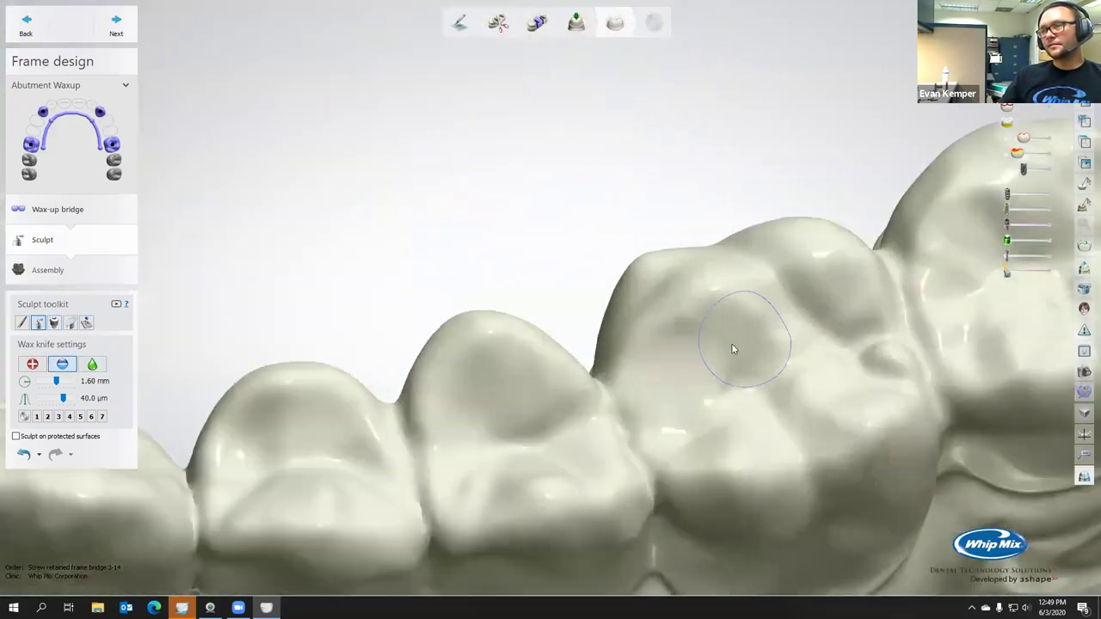
pyautogui.moveTo(691, 379)
pyautogui.mouseDown()
pyautogui.moveTo(718, 387)
pyautogui.moveTo(663, 388)
pyautogui.moveTo(664, 406)
pyautogui.moveTo(644, 416)
pyautogui.moveTo(675, 396)
pyautogui.moveTo(742, 386)
pyautogui.moveTo(659, 387)
pyautogui.mouseUp()
pyautogui.click(92, 364)
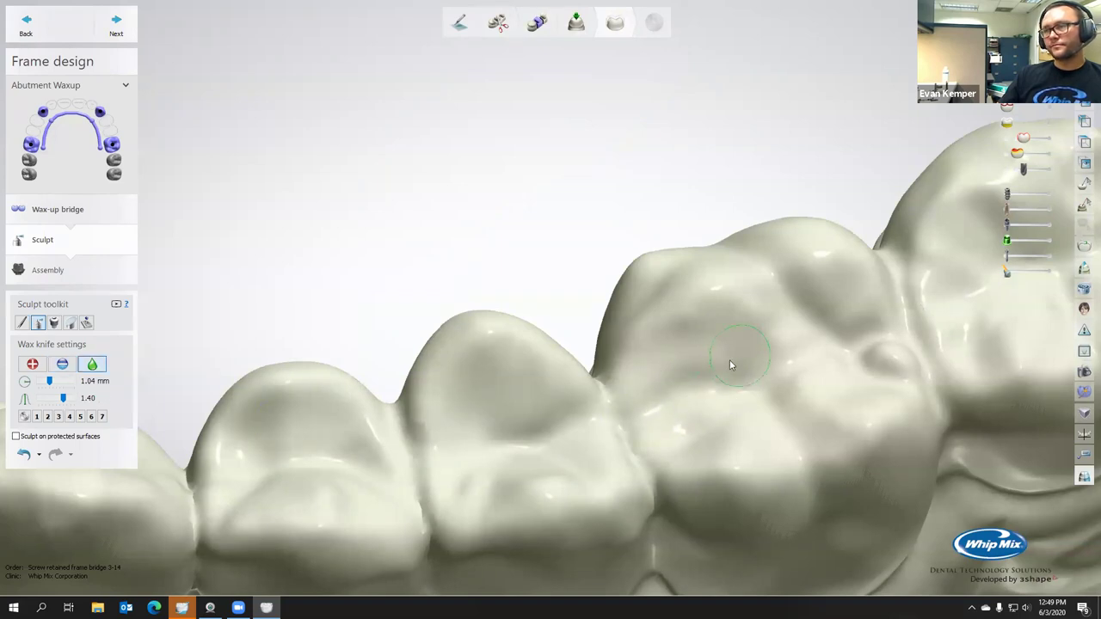
# Step: Finish sculpting the bridge and proceed to the Assembly stage, accepting the minimum material thickness violation
pyautogui.scroll(-10, 688, 395)
pyautogui.moveTo(706, 401); pyautogui.dragTo(634, 331, button='right')
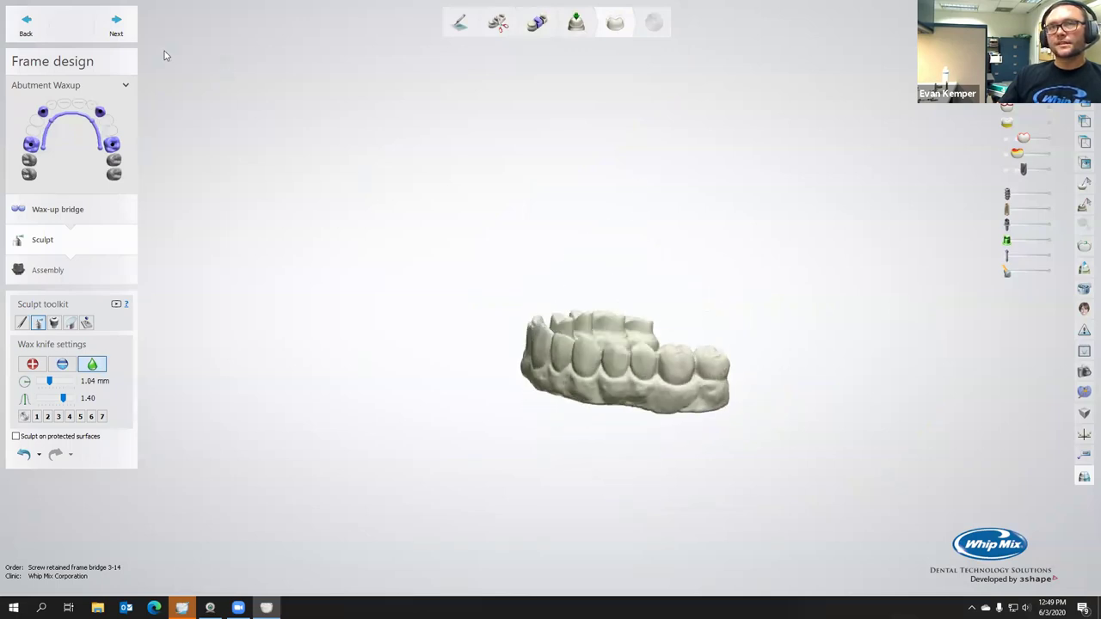
pyautogui.click(116, 31)
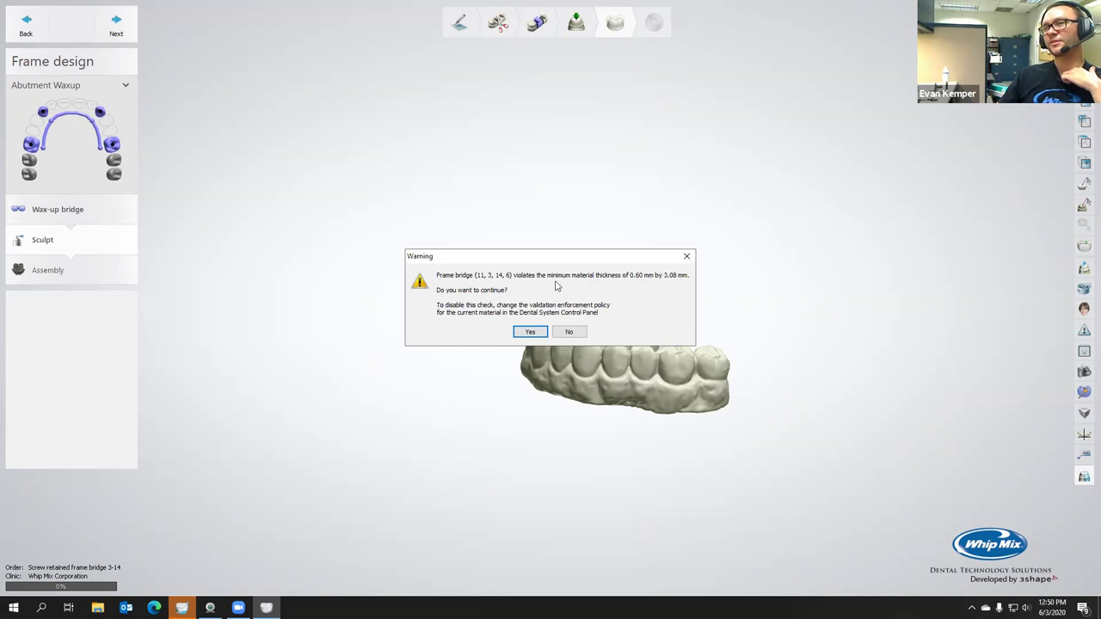
pyautogui.moveTo(534, 260); pyautogui.dragTo(476, 205)
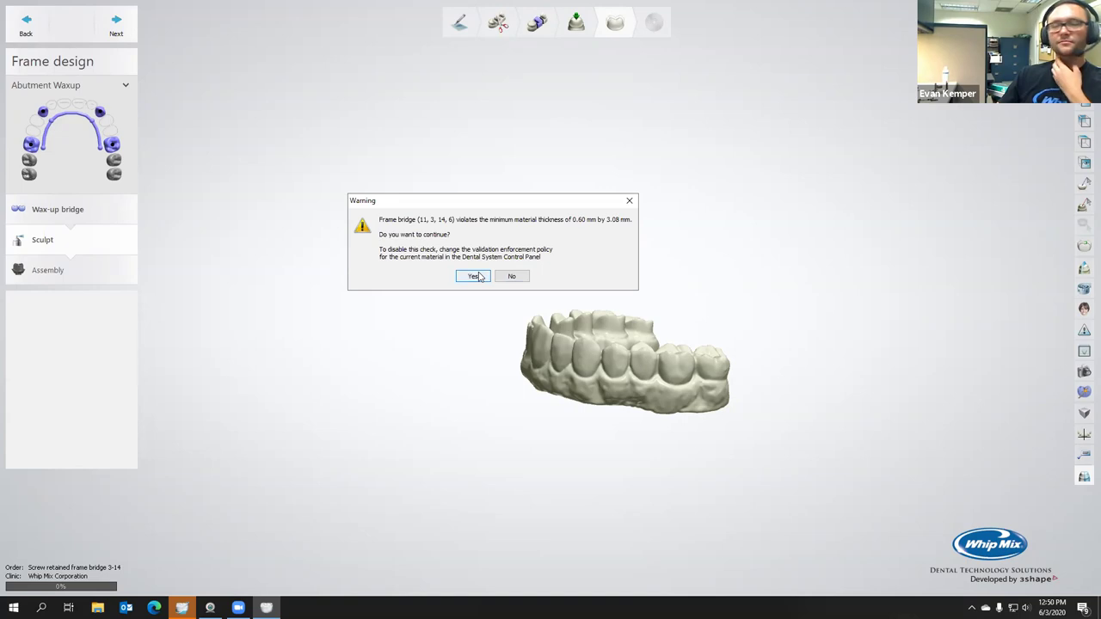
pyautogui.click(480, 277)
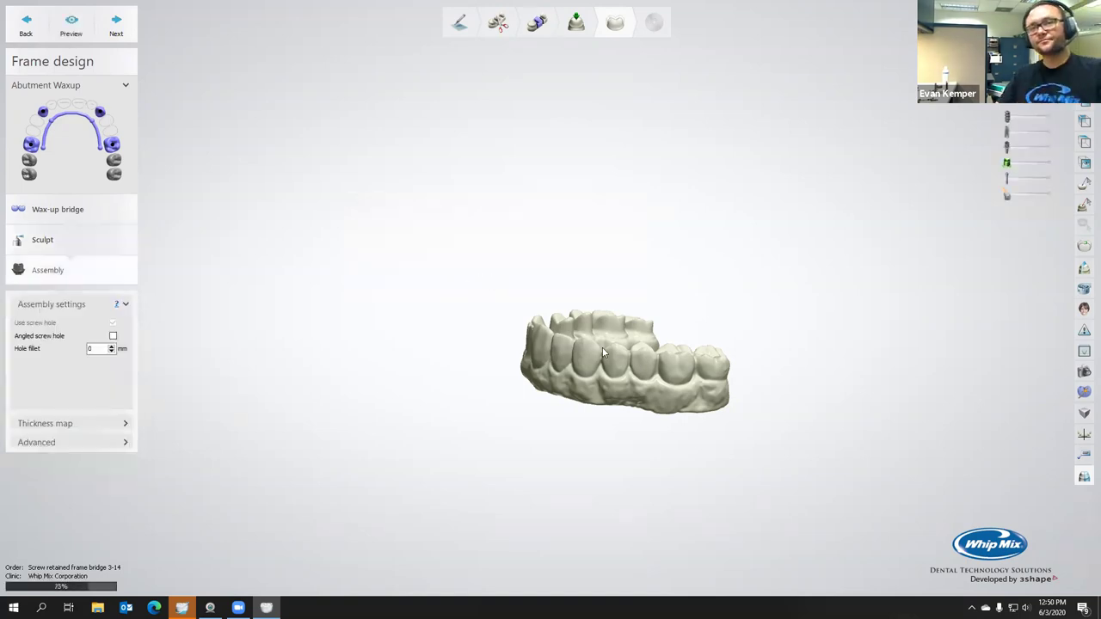
# Step: Examine the assembled bridge's screw holes and chewing surfaces from the occlusal side
pyautogui.moveTo(637, 361); pyautogui.dragTo(516, 386, button='right')
pyautogui.scroll(3, 515, 380)
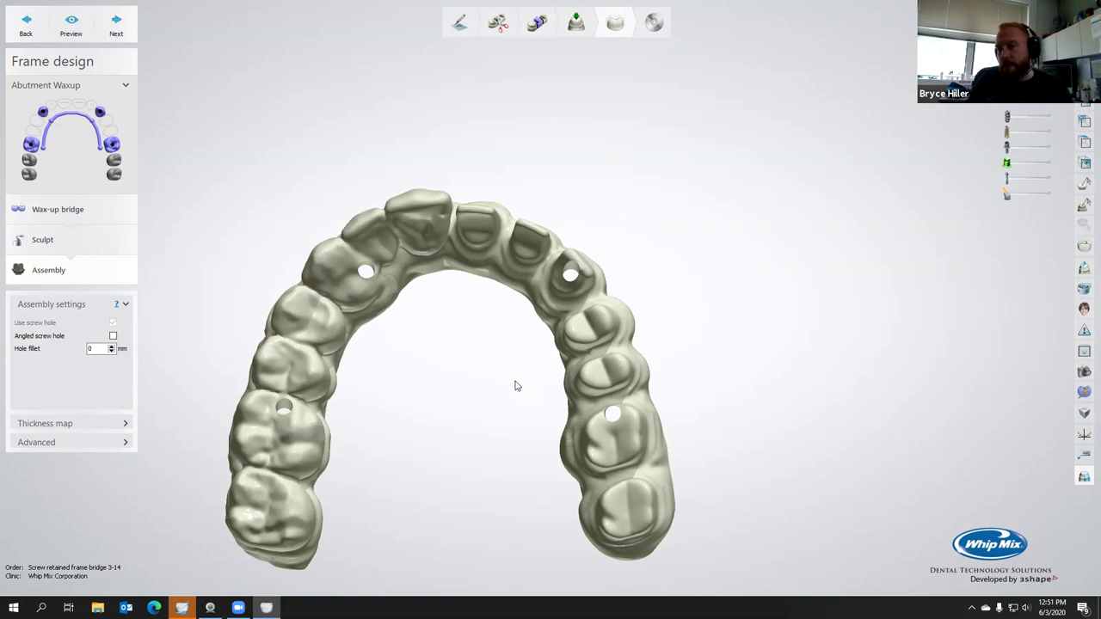
pyautogui.moveTo(427, 357); pyautogui.dragTo(430, 365, button='right')
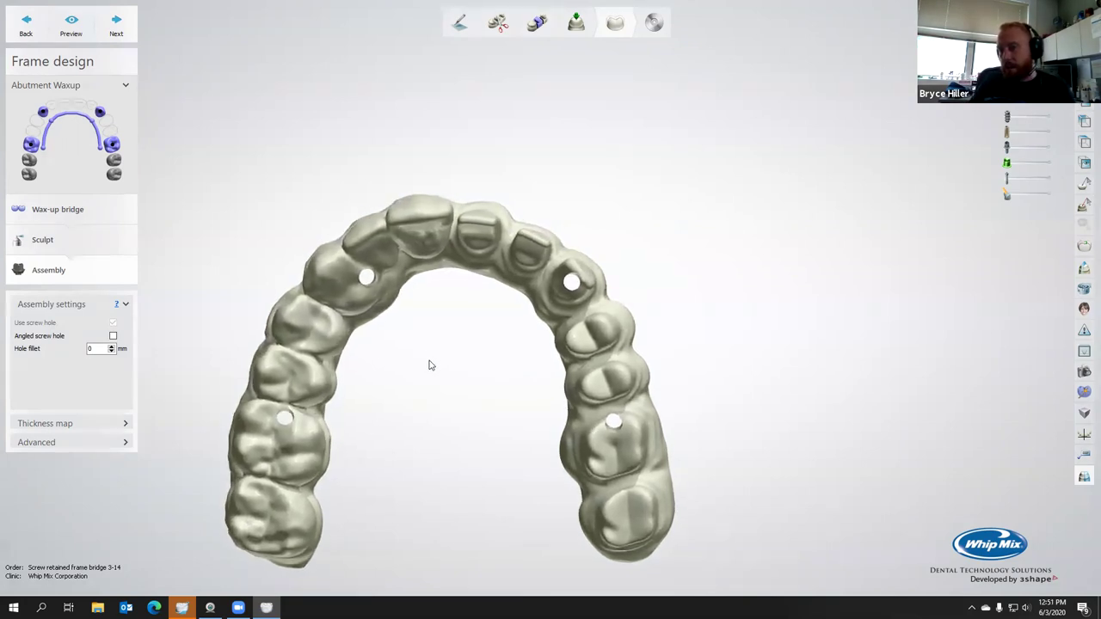
pyautogui.scroll(3, 516, 379)
pyautogui.scroll(-2, 517, 380)
pyautogui.moveTo(516, 379); pyautogui.dragTo(587, 289, button='right')
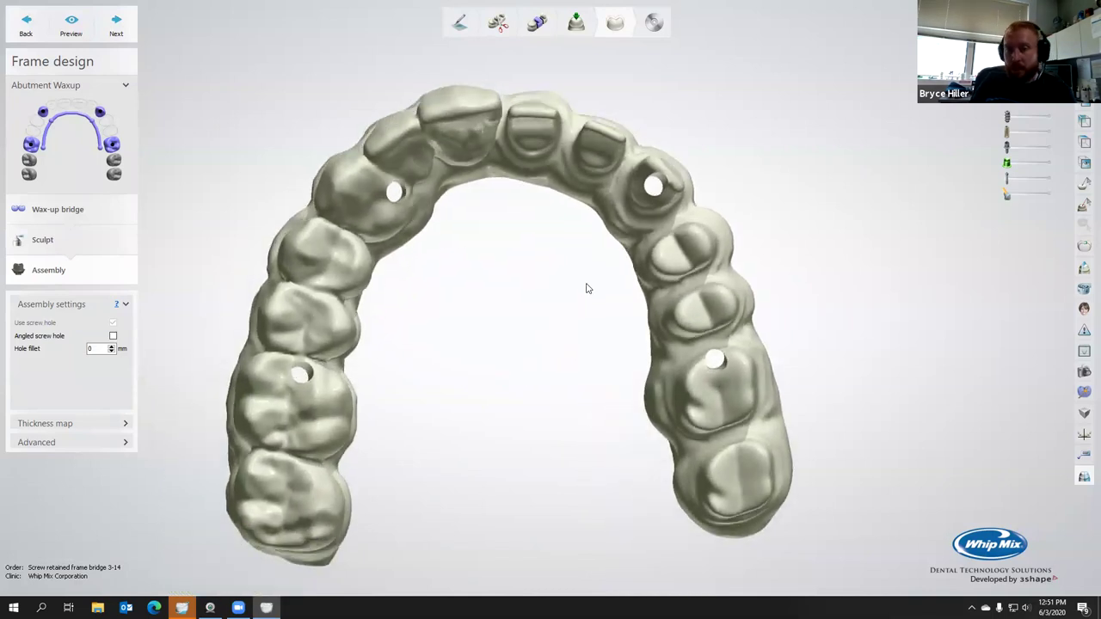
pyautogui.moveTo(443, 310); pyautogui.dragTo(437, 307, button='right')
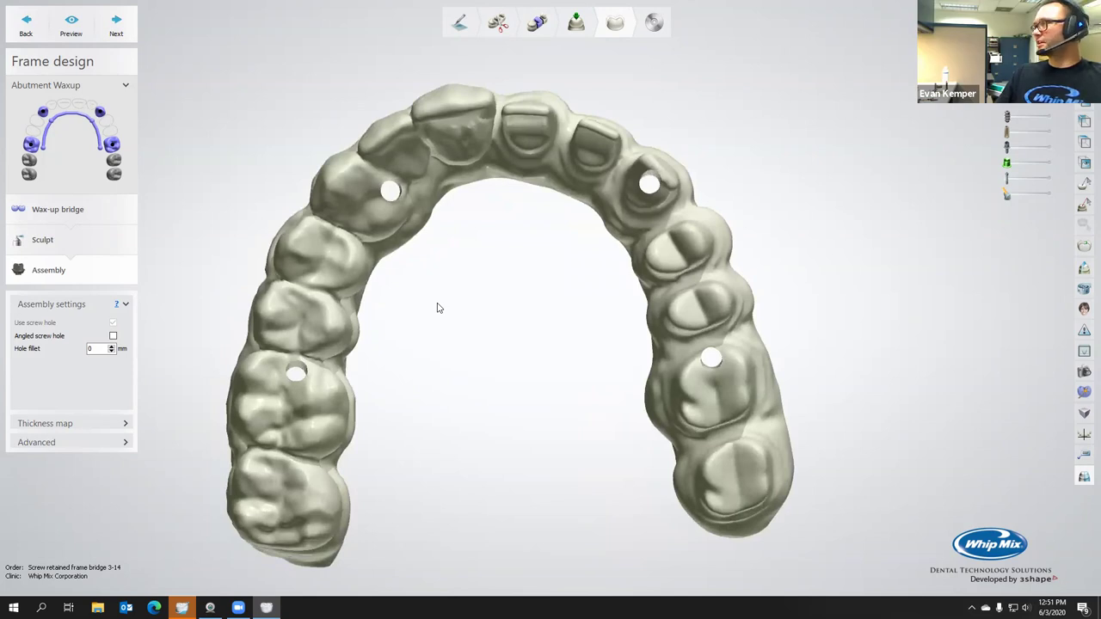
pyautogui.scroll(-3, 437, 308)
pyautogui.moveTo(454, 300); pyautogui.dragTo(506, 283, button='right')
pyautogui.scroll(-3, 453, 300)
pyautogui.scroll(5, 507, 279)
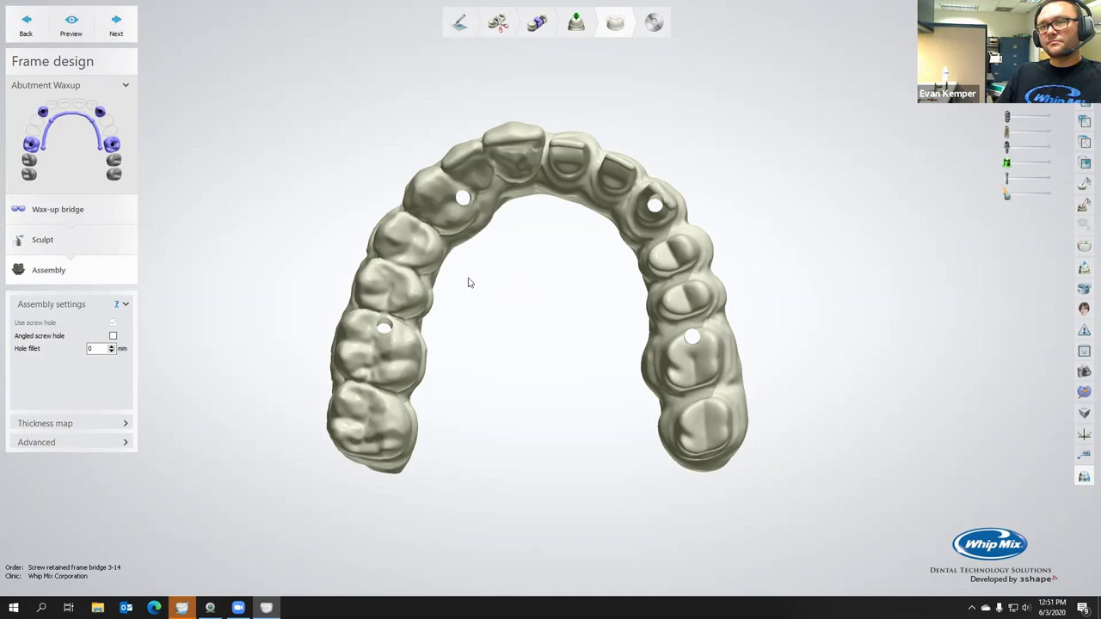
# Step: Enable angled screw holes for the bridge and complete the assembly so the design is saved
pyautogui.click(113, 336)
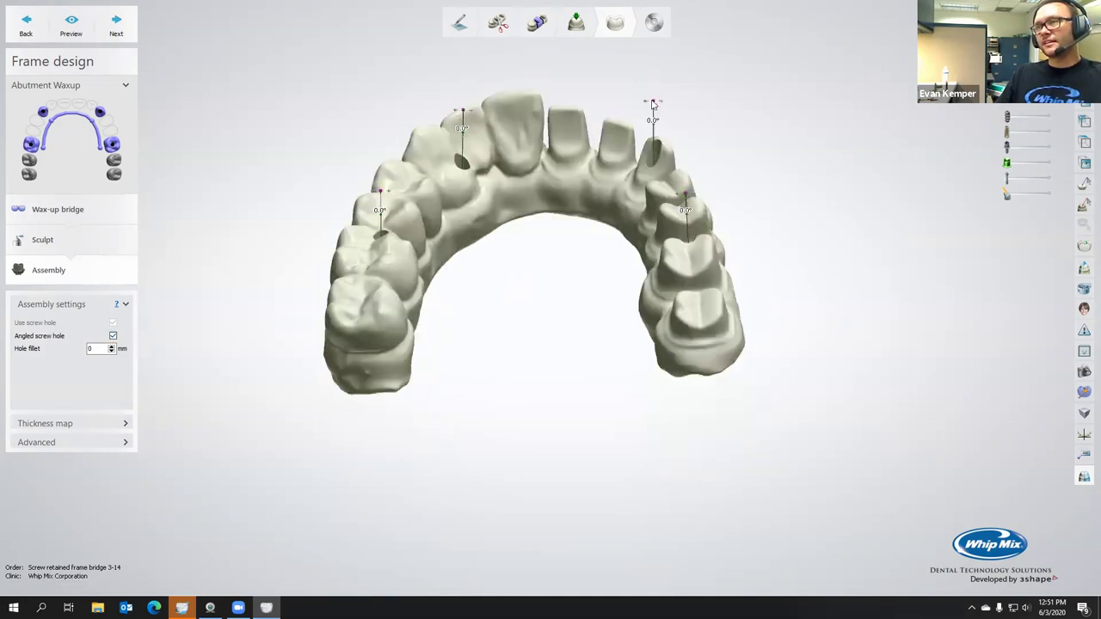
pyautogui.click(652, 103)
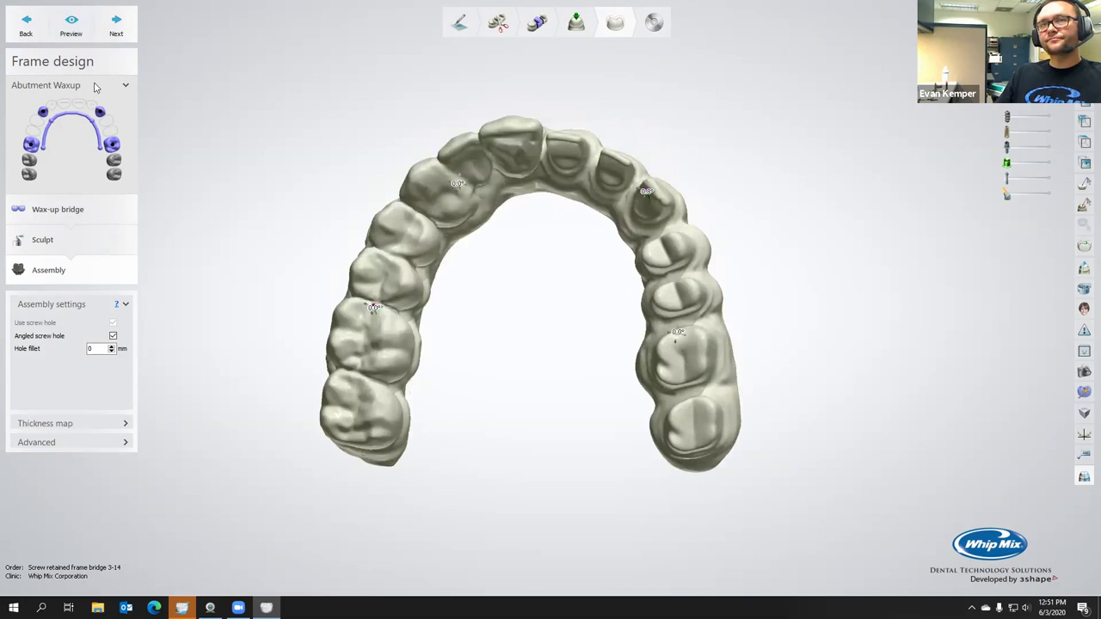
pyautogui.click(113, 26)
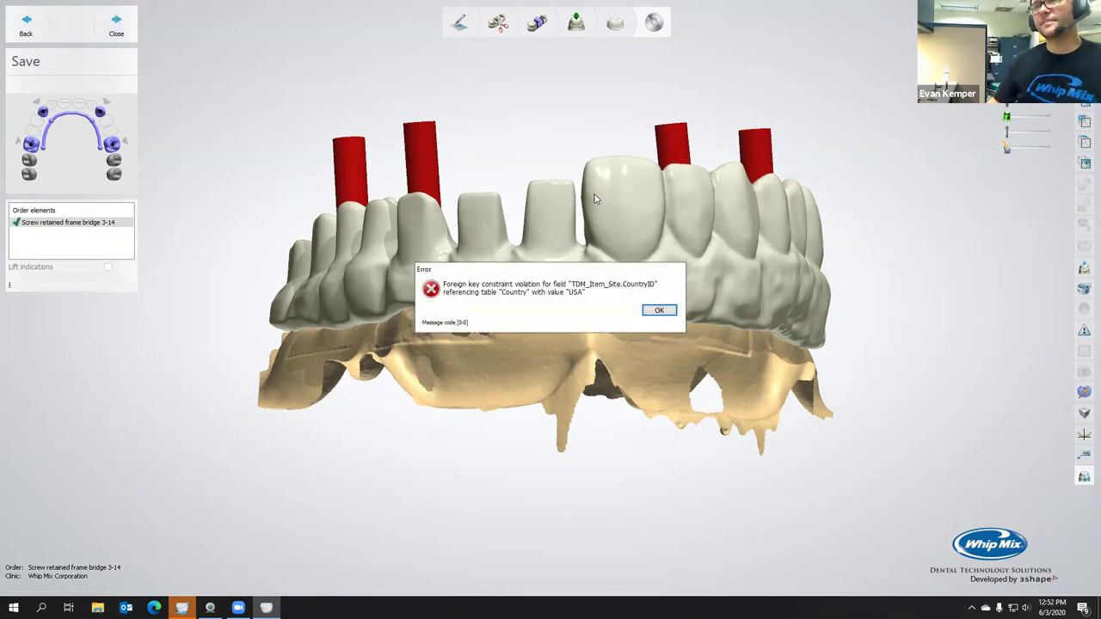
# Step: Dismiss the database error and close the finished design, returning to the order list in Dental Manager
pyautogui.click(656, 310)
pyautogui.click(117, 15)
pyautogui.click(580, 333)
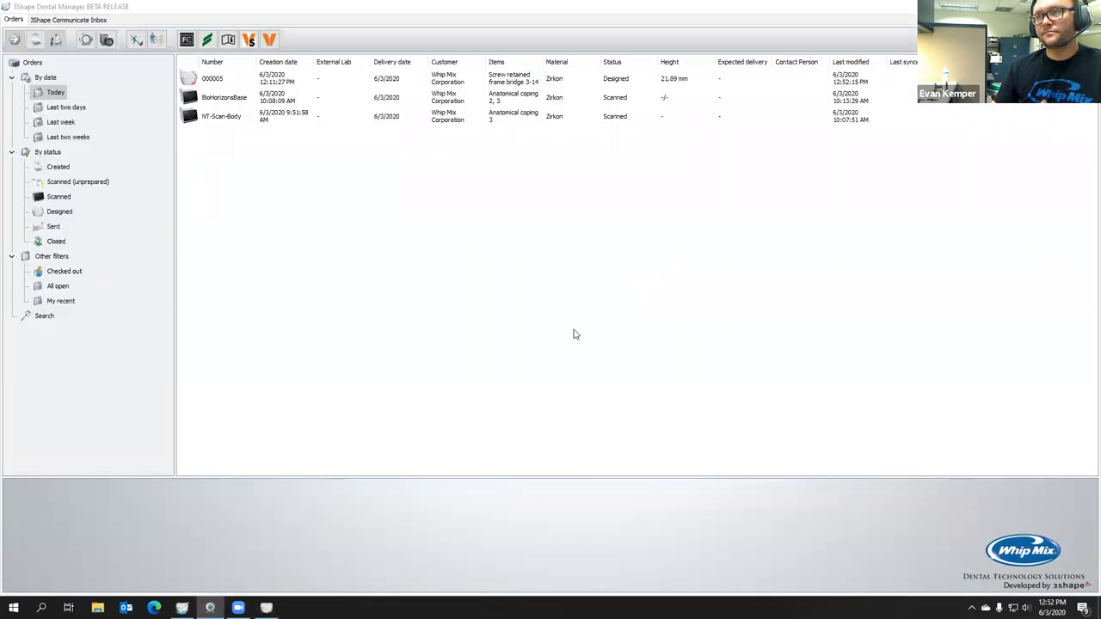
# Step: Open the manufacturing folder of the screw retained frame bridge 3-14 order and inspect its STL file in the 3D Viewer
pyautogui.click(293, 79)
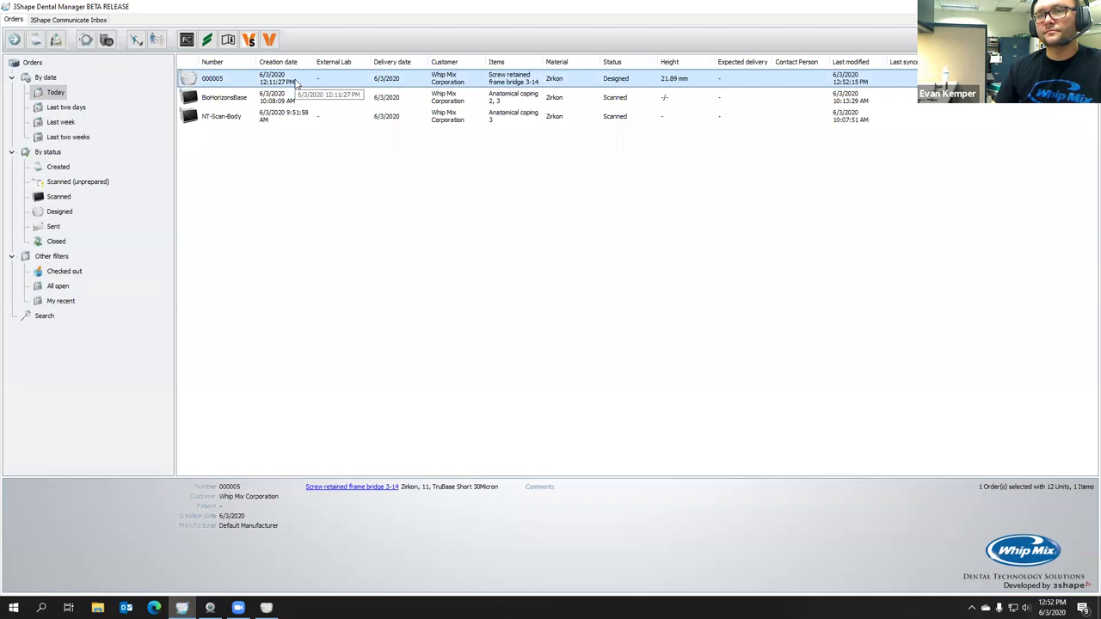
pyautogui.doubleClick(294, 79)
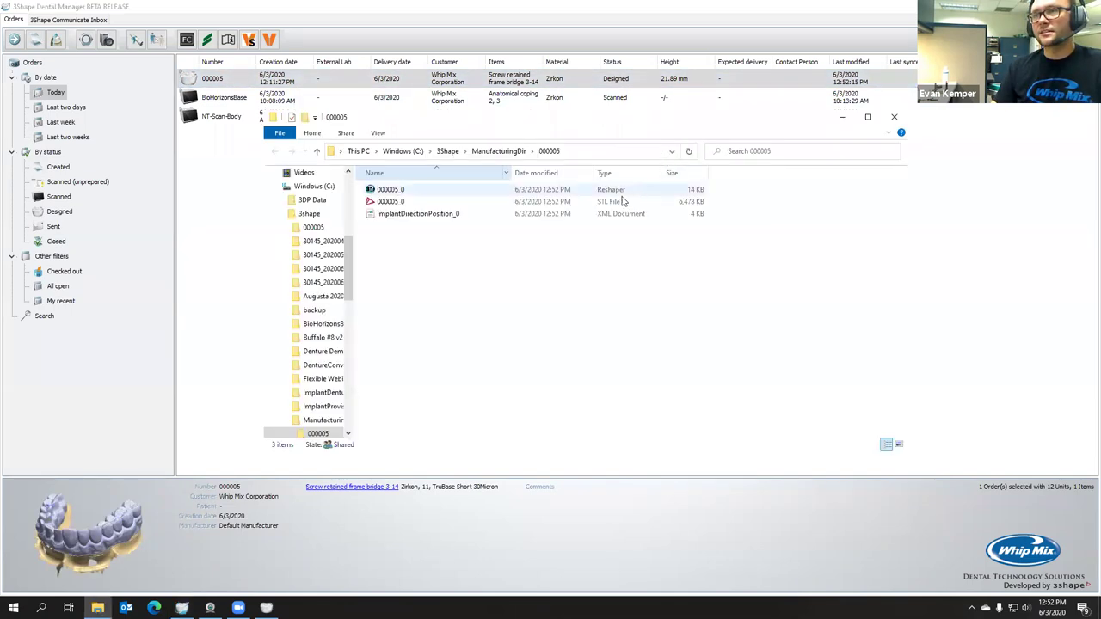
pyautogui.doubleClick(615, 203)
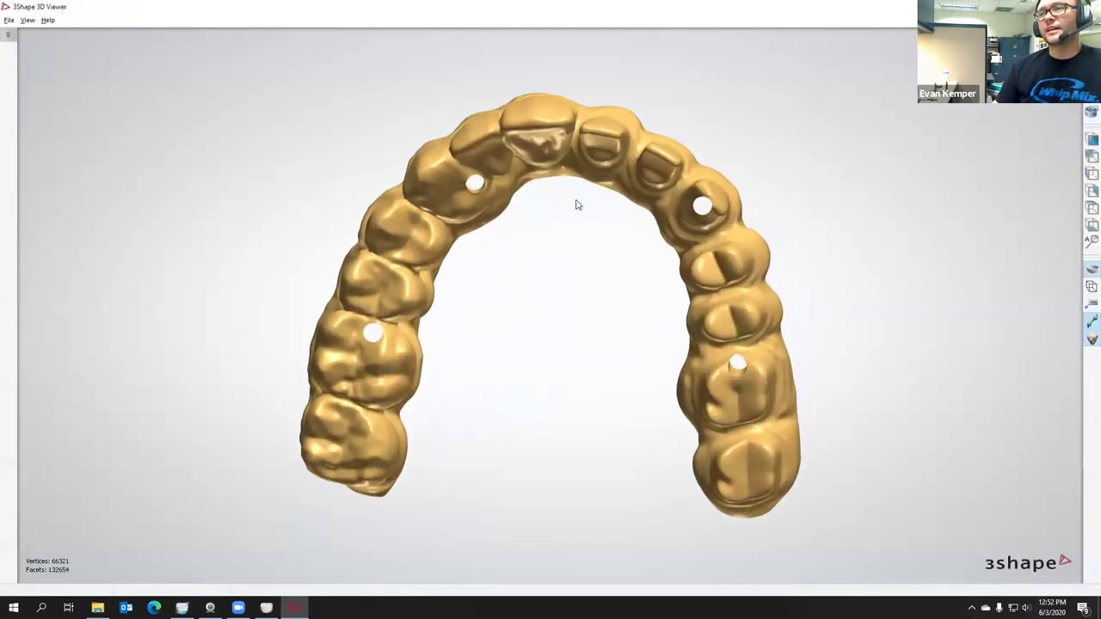
pyautogui.moveTo(577, 204); pyautogui.dragTo(556, 186, button='right')
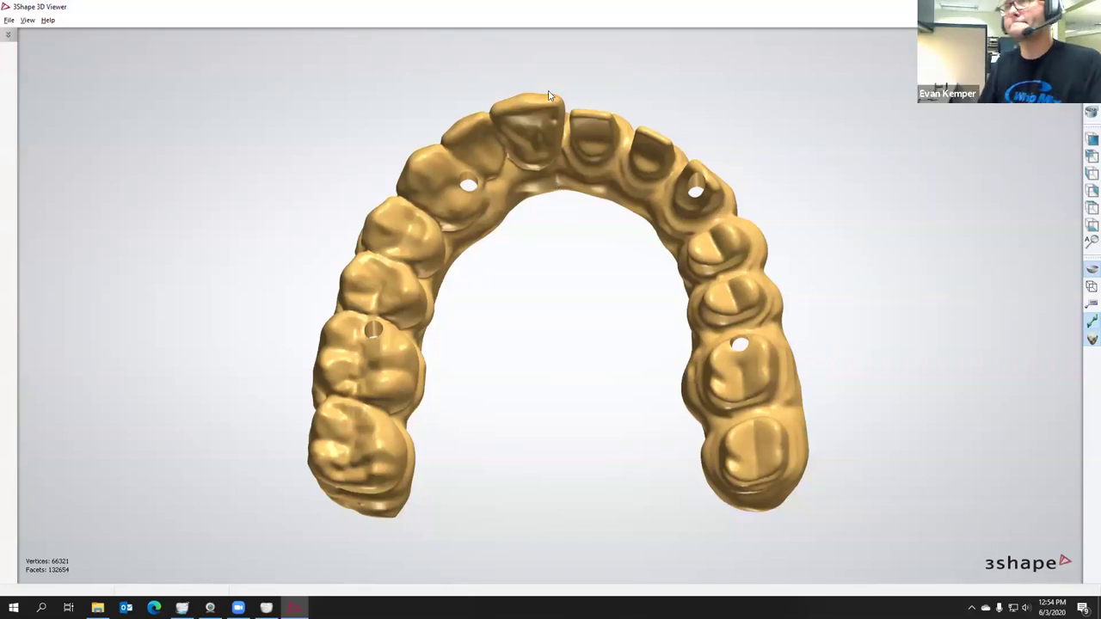
# Step: Switch to the Edge browser, load whipmix.com and maximize the window
pyautogui.click(154, 609)
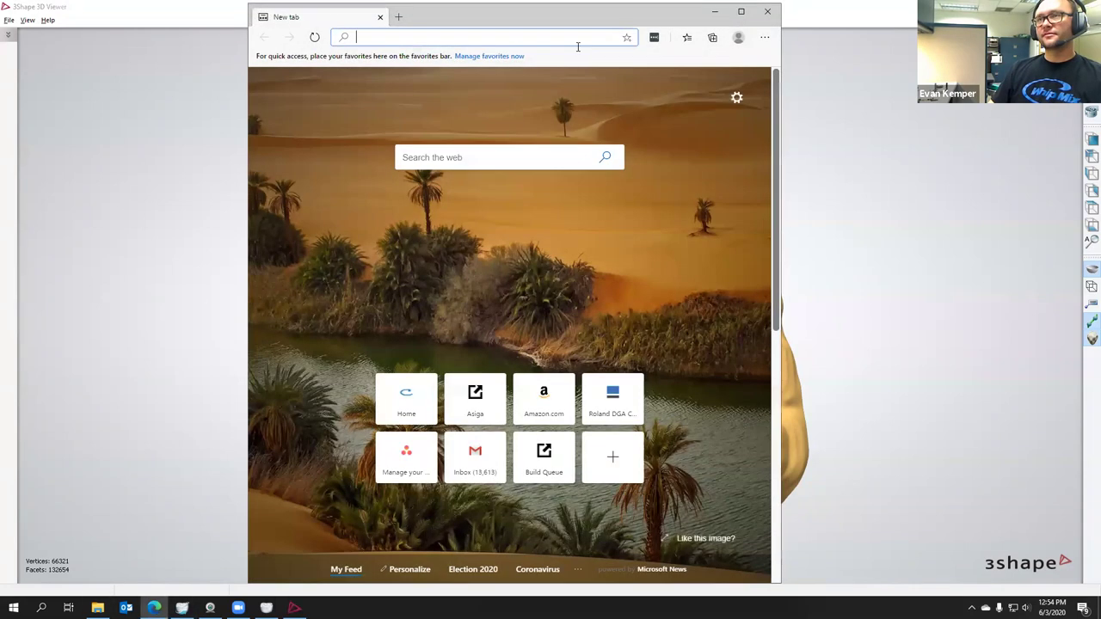
pyautogui.write('whipmix')
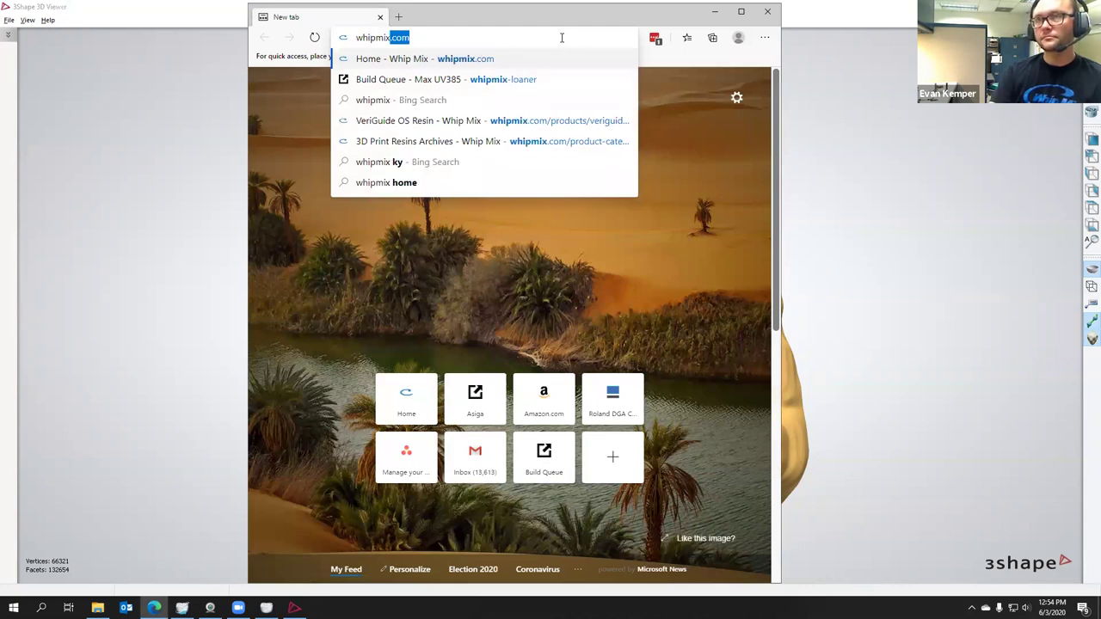
pyautogui.press('Return')
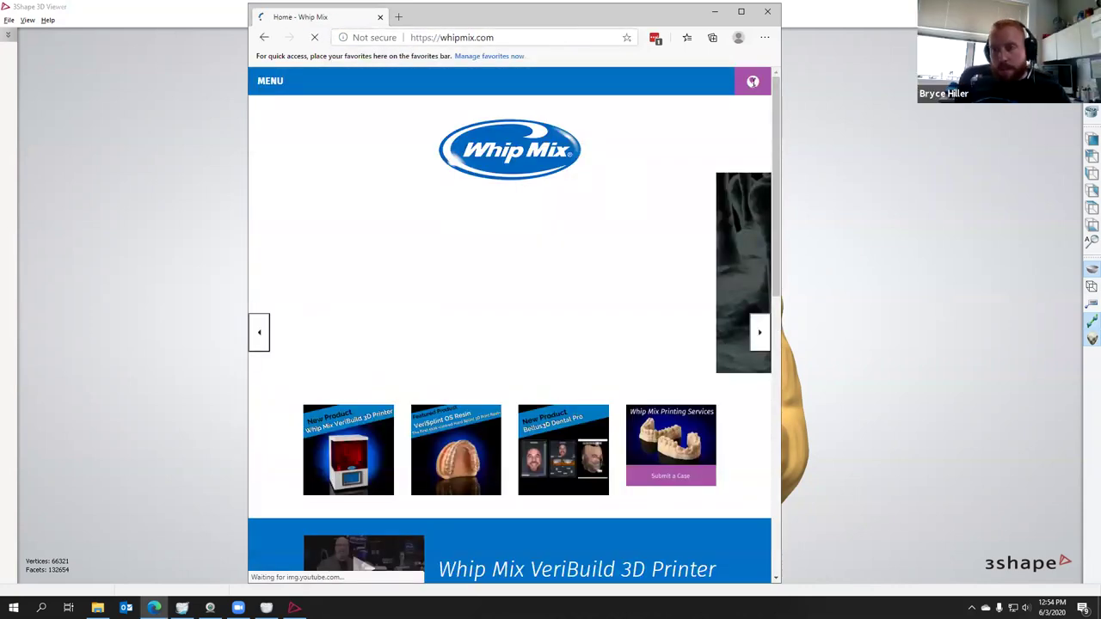
pyautogui.doubleClick(482, 16)
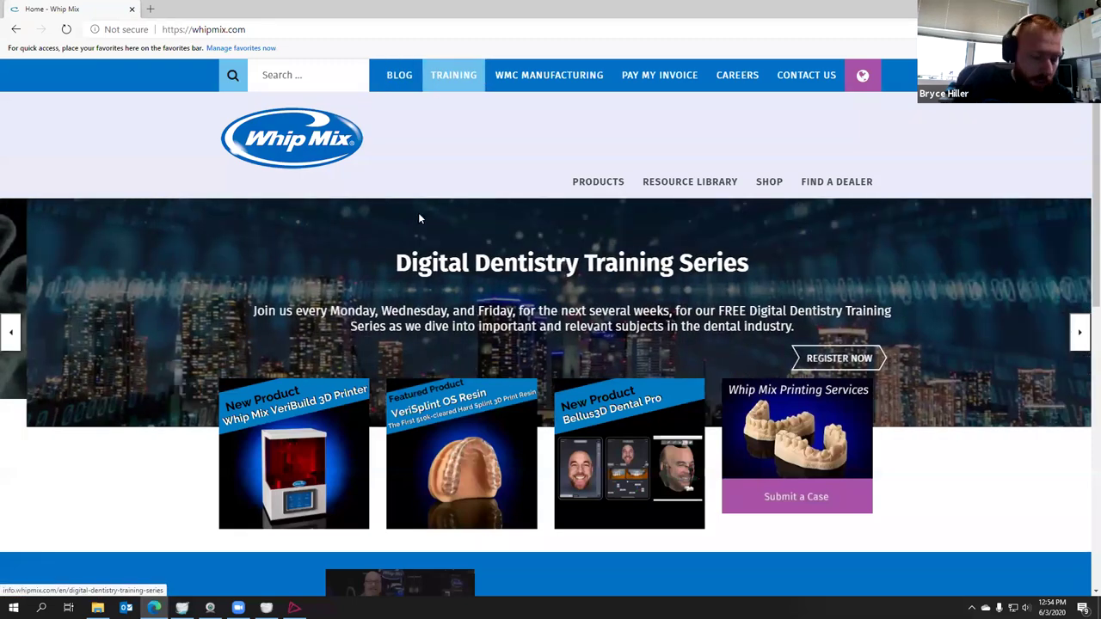
# Step: Open the Digital Dentistry Training Series page and review the sessions for the weeks of June 1st and June 8th
pyautogui.click(419, 219)
pyautogui.scroll(-15, 417, 226)
pyautogui.scroll(-2, 417, 230)
pyautogui.scroll(3, 416, 230)
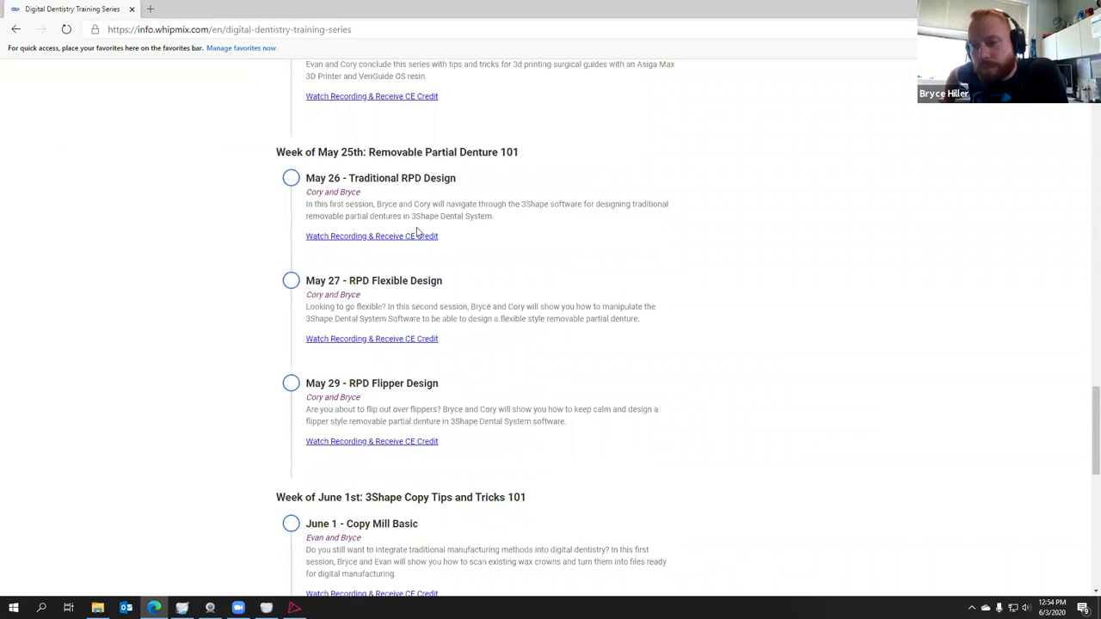
pyautogui.scroll(-5, 416, 230)
pyautogui.scroll(1, 416, 231)
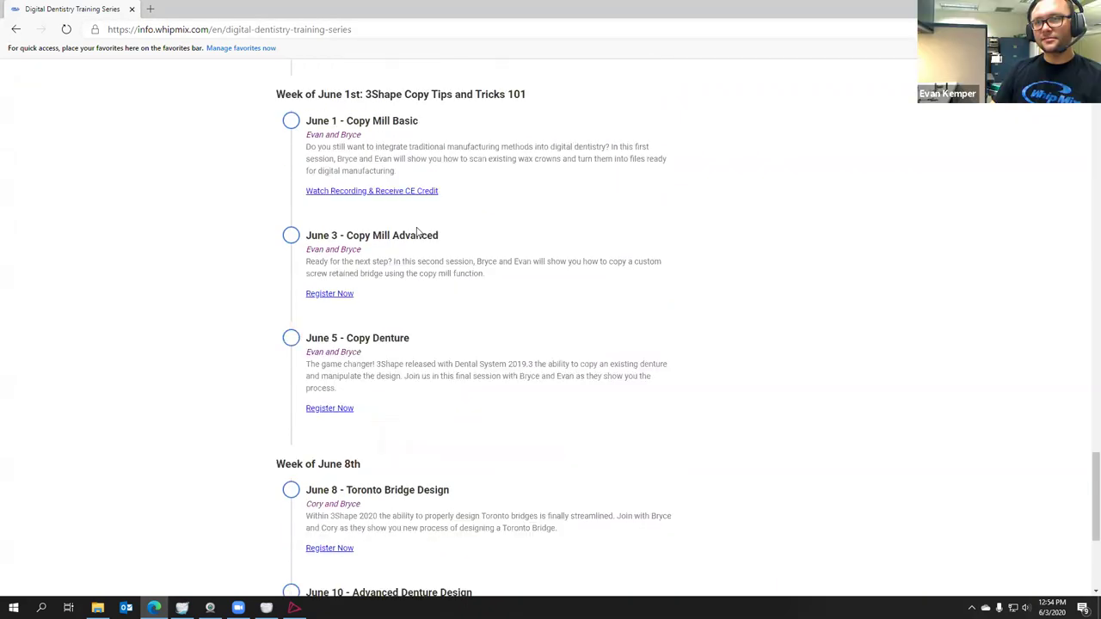